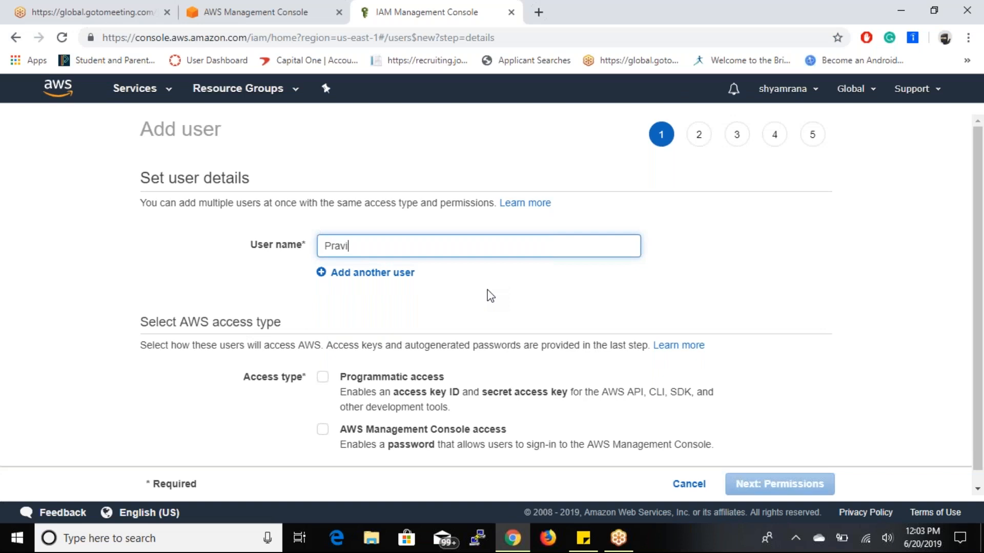
Step: Give the new user both programmatic access and AWS Management Console access
{"action": "scroll", "coordinate": [459, 277], "scroll_direction": "down", "scroll_amount": 1}
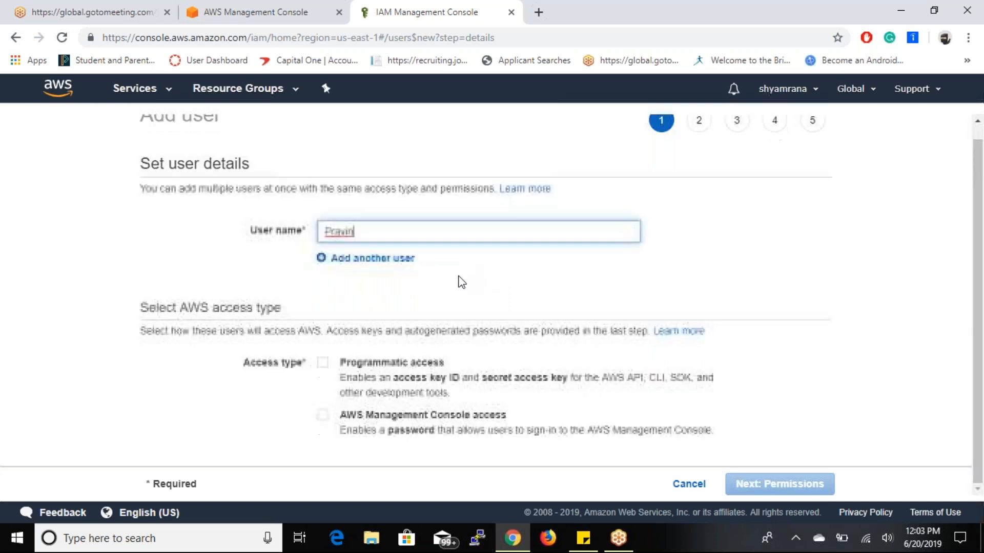
{"action": "left_click", "coordinate": [322, 364]}
{"action": "left_click", "coordinate": [323, 414]}
{"action": "scroll", "coordinate": [479, 398], "scroll_direction": "down", "scroll_amount": 3}
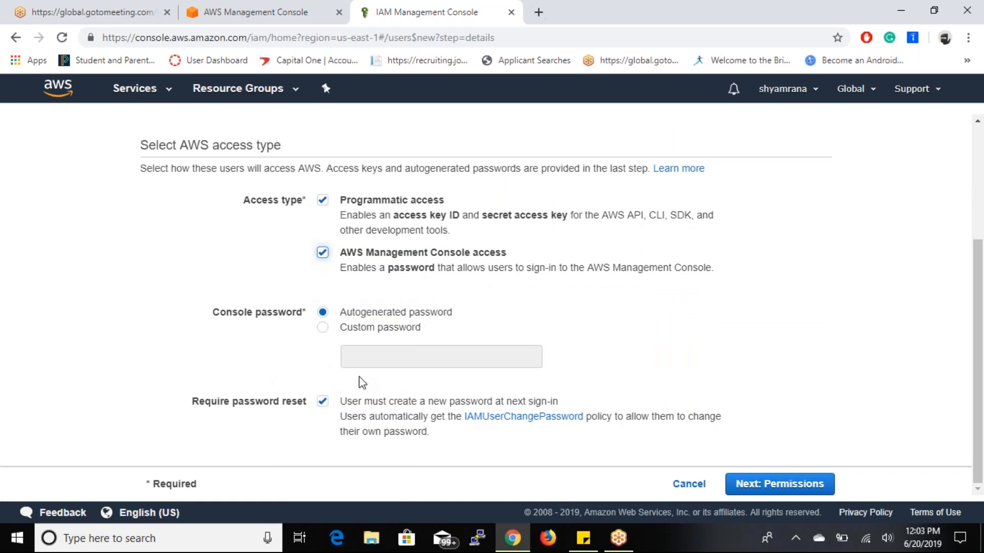
{"action": "left_click", "coordinate": [736, 483]}
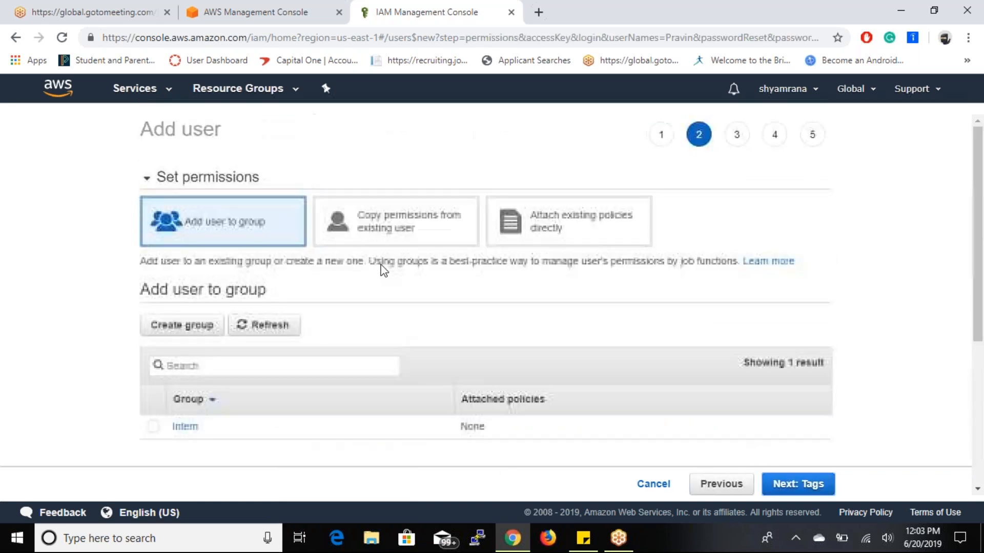
Step: Add the user to the Intern group and move on to the tags step
{"action": "scroll", "coordinate": [400, 286], "scroll_direction": "down", "scroll_amount": 2}
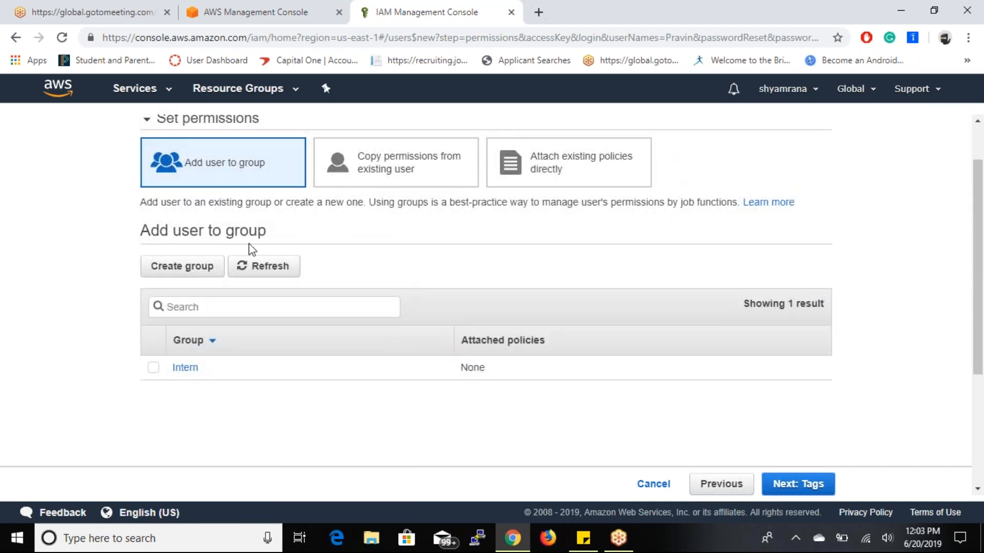
{"action": "left_click", "coordinate": [153, 368]}
{"action": "scroll", "coordinate": [286, 410], "scroll_direction": "down", "scroll_amount": 1}
{"action": "scroll", "coordinate": [287, 410], "scroll_direction": "down", "scroll_amount": 2}
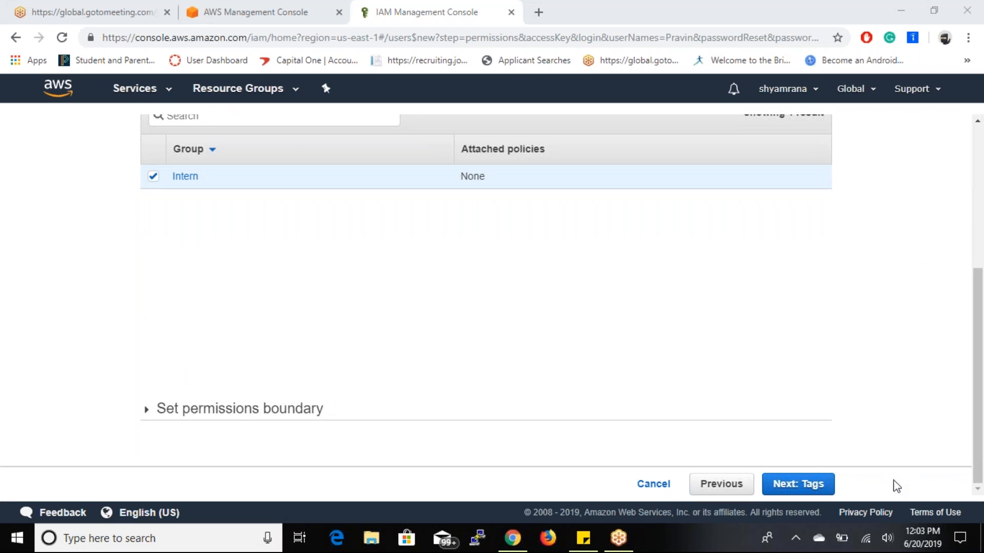
{"action": "left_click", "coordinate": [808, 490]}
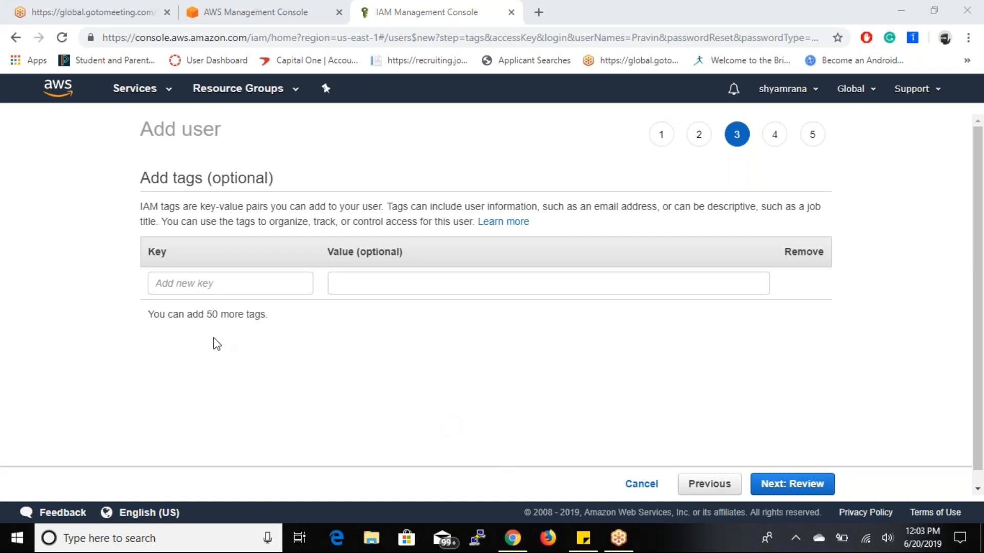
Step: Review the new user's settings and create the IAM user
{"action": "left_click", "coordinate": [775, 490]}
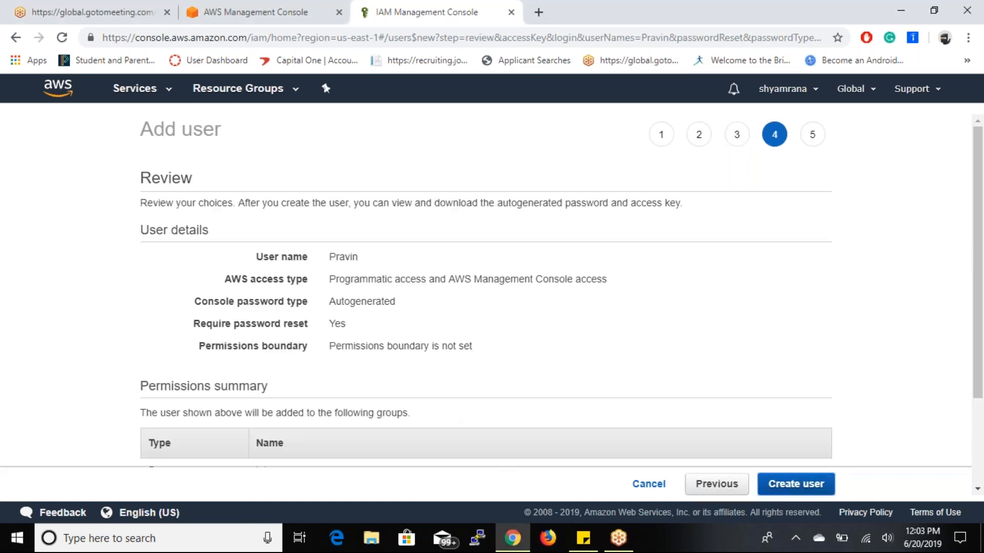
{"action": "scroll", "coordinate": [569, 345], "scroll_direction": "down", "scroll_amount": 2}
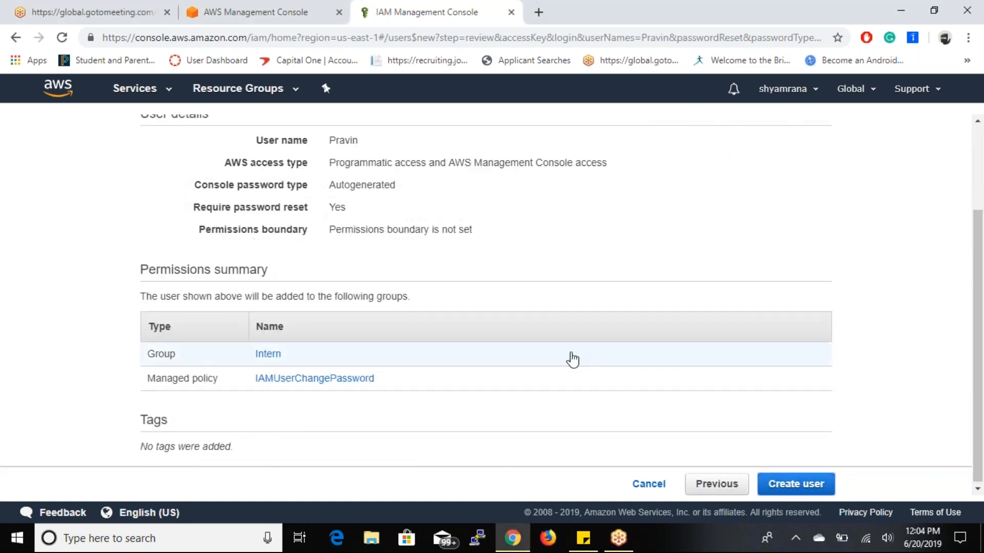
{"action": "scroll", "coordinate": [584, 388], "scroll_direction": "up", "scroll_amount": 1}
{"action": "scroll", "coordinate": [584, 388], "scroll_direction": "up", "scroll_amount": 2}
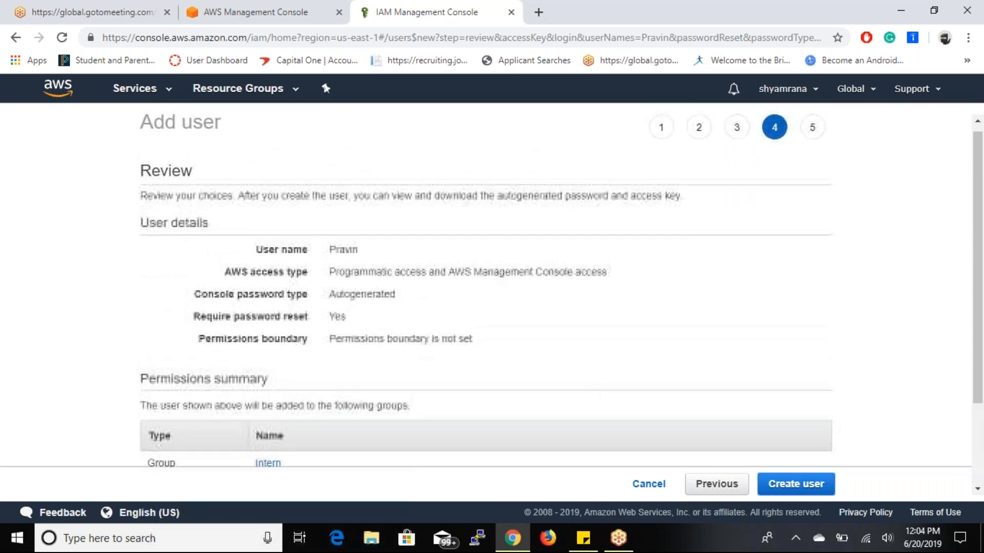
{"action": "left_click", "coordinate": [793, 490]}
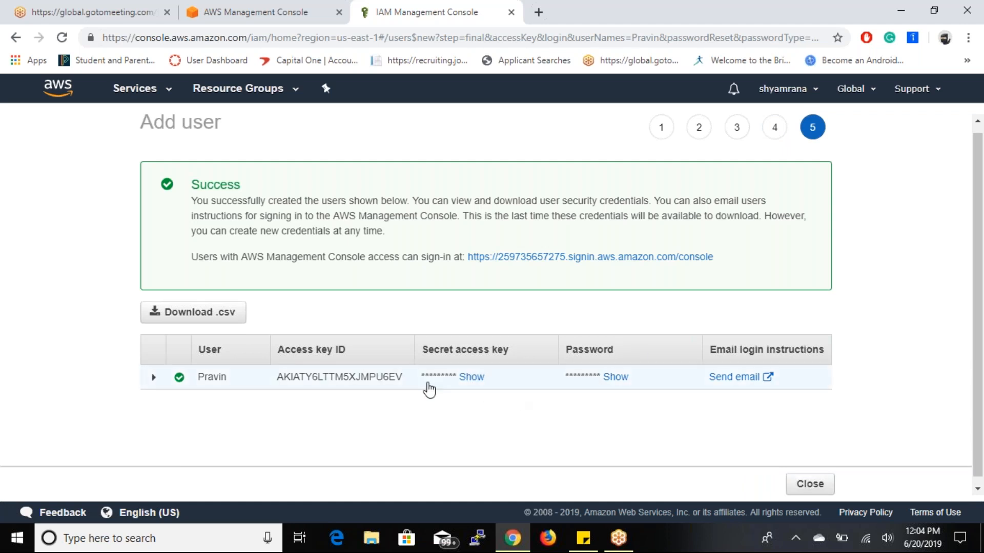
Step: Reveal the secret access key and console password, then download and open credentials.csv
{"action": "left_click", "coordinate": [470, 377]}
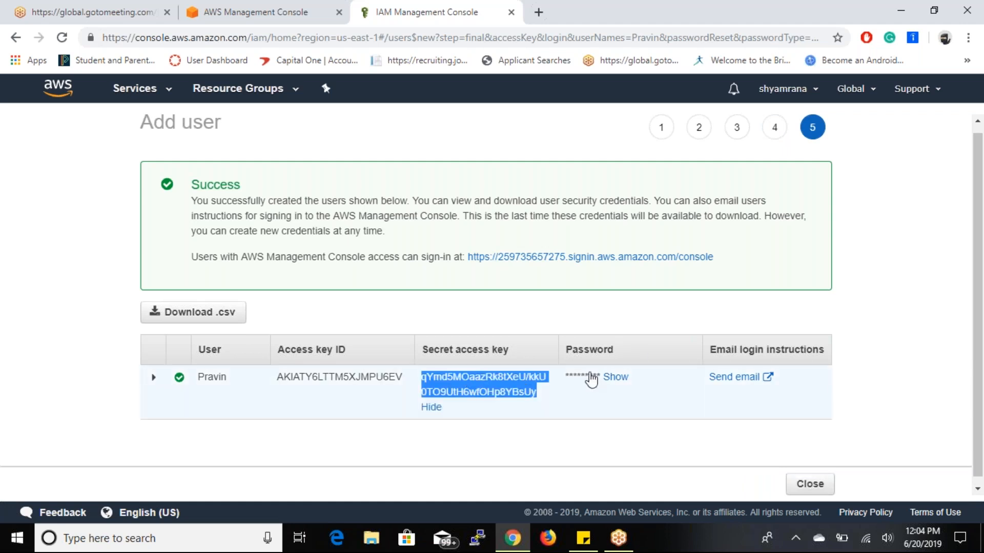
{"action": "left_click", "coordinate": [614, 378]}
{"action": "left_click", "coordinate": [655, 414]}
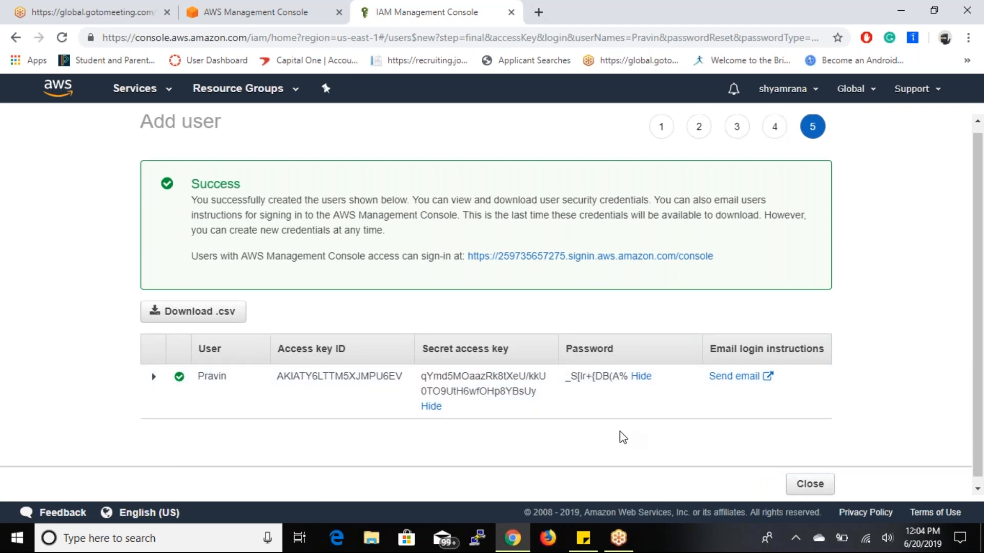
{"action": "scroll", "coordinate": [622, 437], "scroll_direction": "down", "scroll_amount": 1}
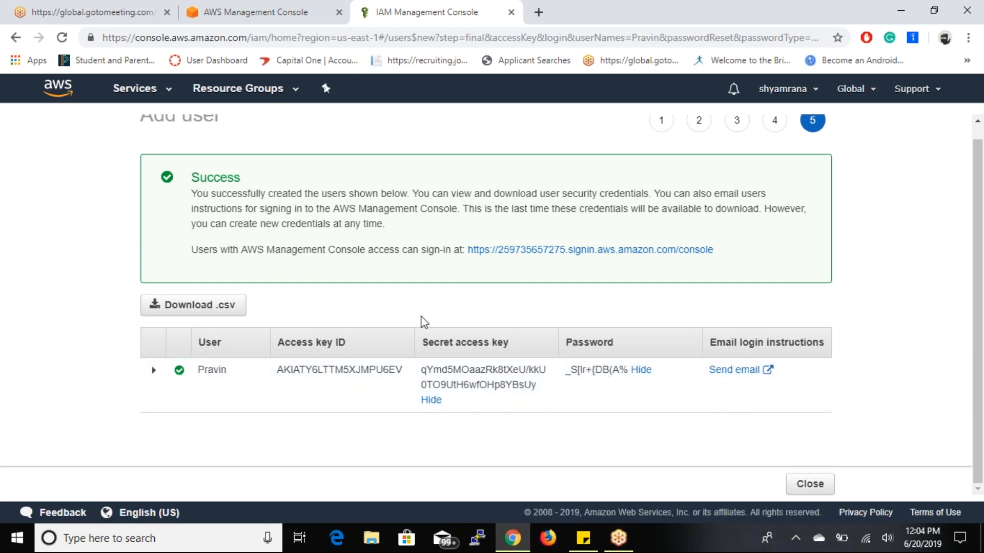
{"action": "left_click", "coordinate": [215, 309]}
{"action": "left_click", "coordinate": [61, 507]}
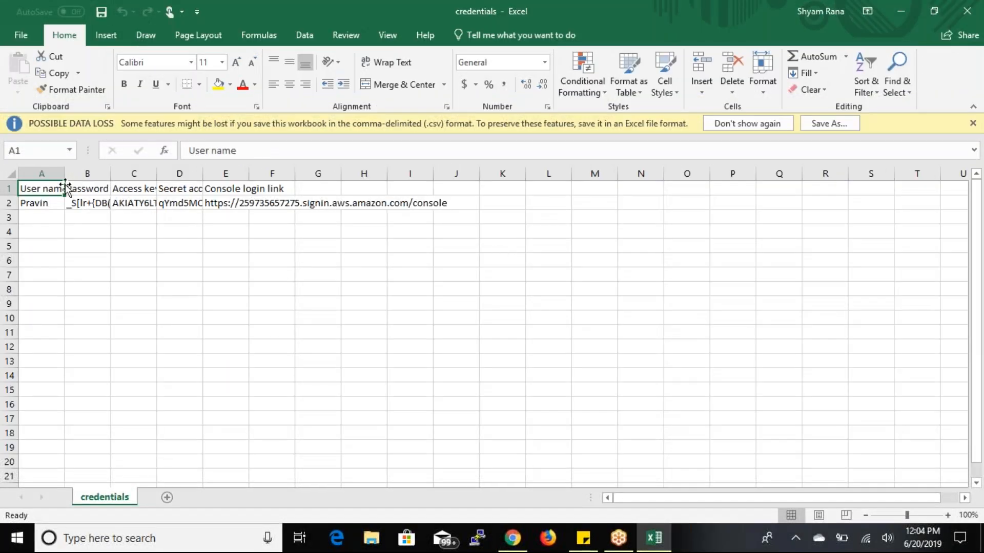
Step: Widen column A of the credentials sheet so the User name header reads in full
{"action": "left_click_drag", "start_coordinate": [62, 176], "coordinate": [651, 170]}
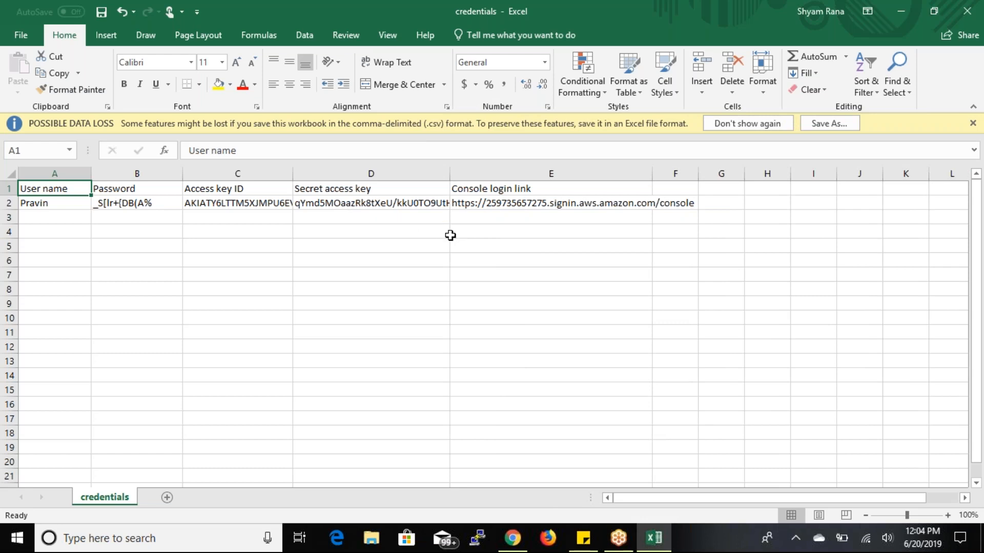
Step: Minimize Excel and close the add-user wizard to return to the Users list
{"action": "mouse_move", "coordinate": [612, 539]}
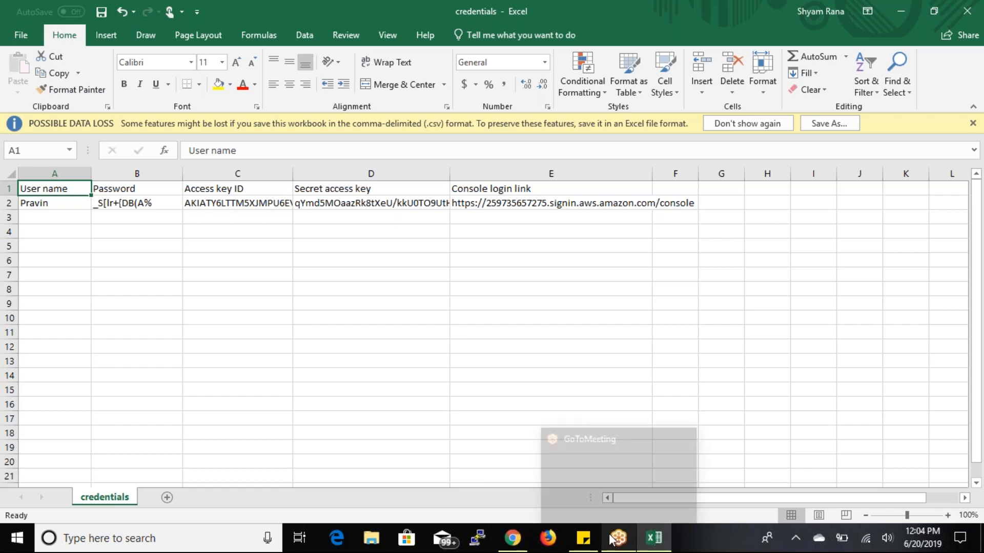
{"action": "left_click", "coordinate": [897, 15]}
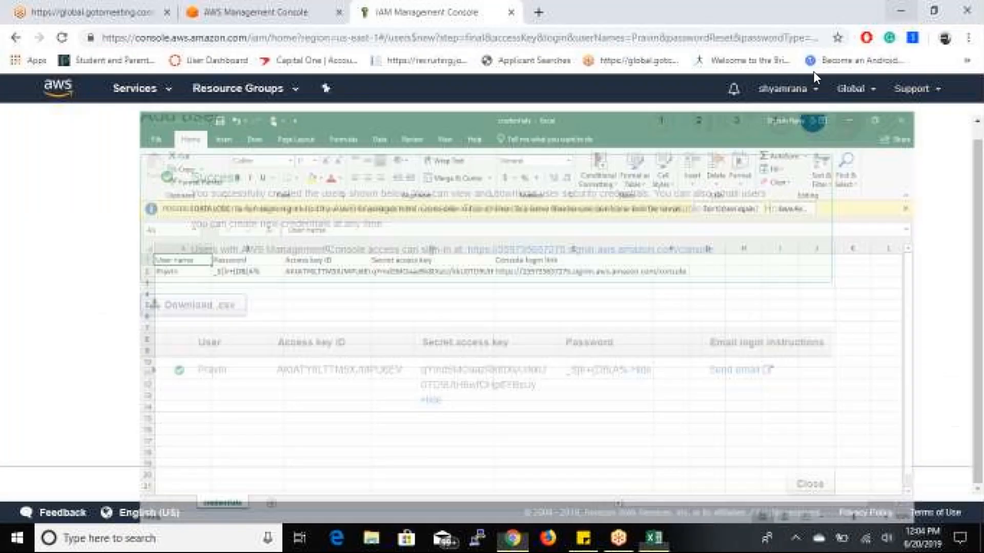
{"action": "scroll", "coordinate": [561, 283], "scroll_direction": "up", "scroll_amount": 1}
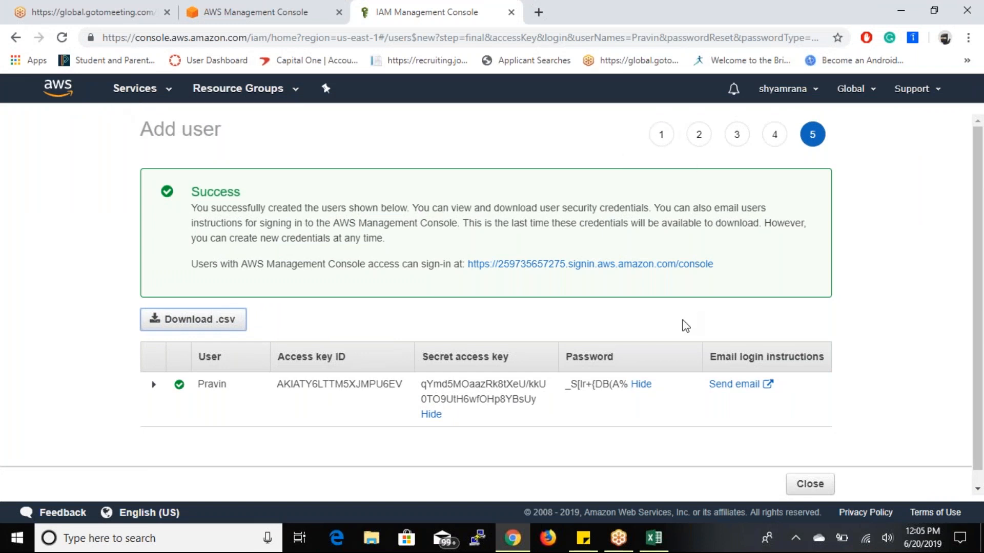
{"action": "left_click", "coordinate": [805, 484]}
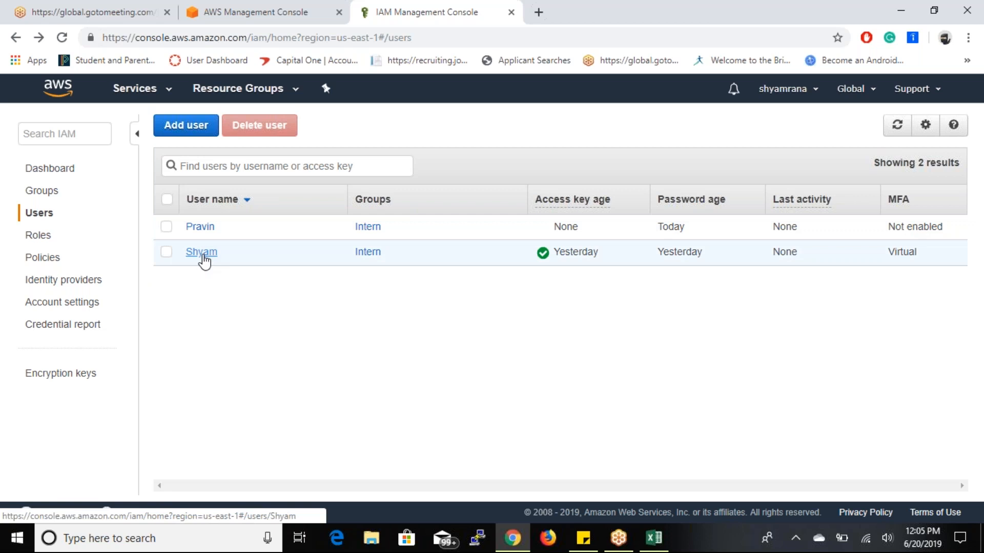
Step: Open the new user's Security credentials tab and start managing its assigned MFA device
{"action": "left_click", "coordinate": [203, 229]}
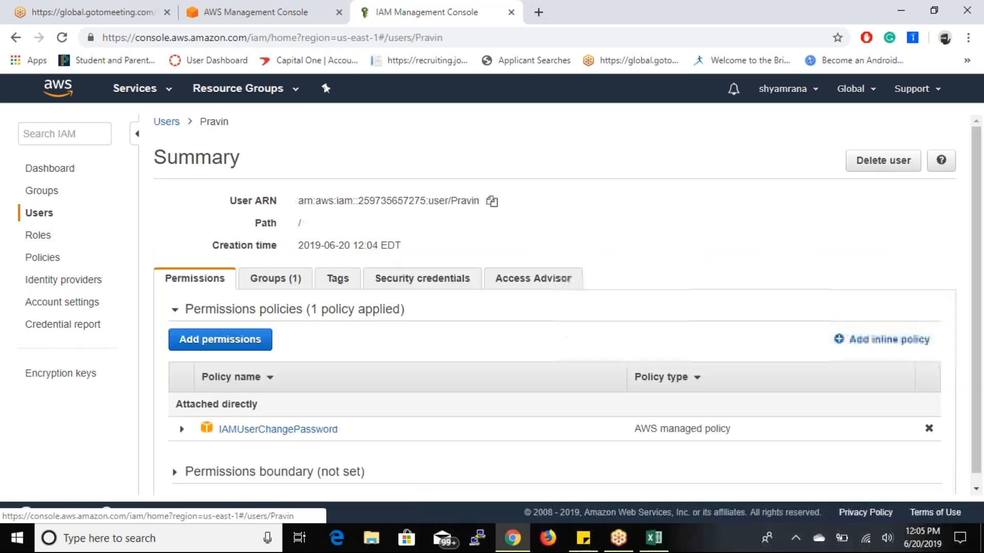
{"action": "left_click", "coordinate": [450, 269]}
{"action": "scroll", "coordinate": [458, 370], "scroll_direction": "down", "scroll_amount": 1}
{"action": "scroll", "coordinate": [458, 369], "scroll_direction": "down", "scroll_amount": 5}
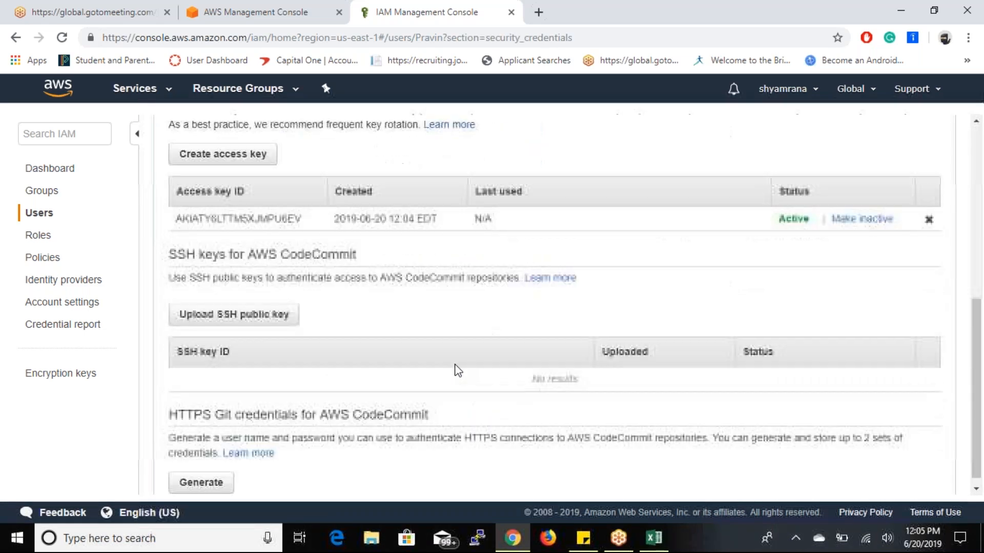
{"action": "scroll", "coordinate": [453, 363], "scroll_direction": "up", "scroll_amount": 3}
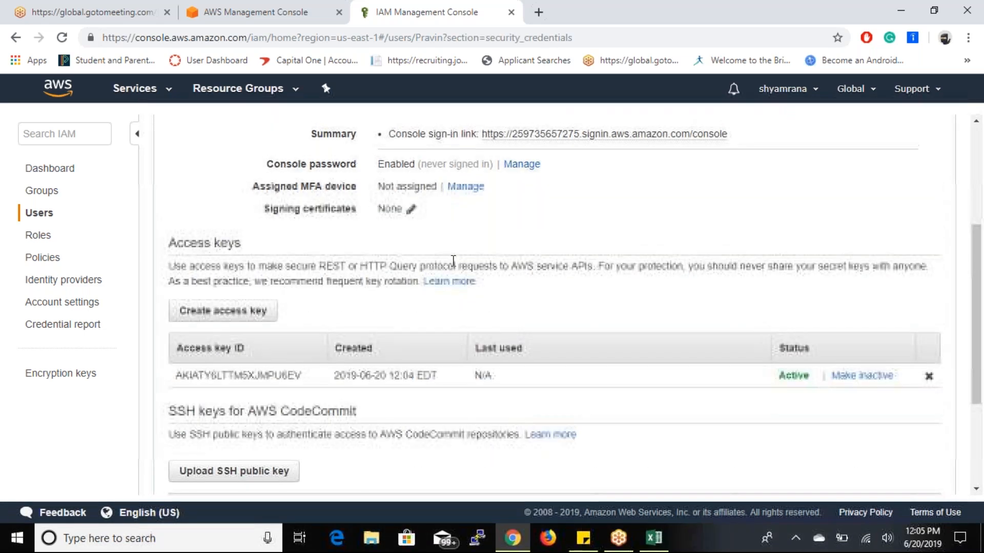
{"action": "scroll", "coordinate": [465, 215], "scroll_direction": "up", "scroll_amount": 1}
{"action": "left_click", "coordinate": [465, 211]}
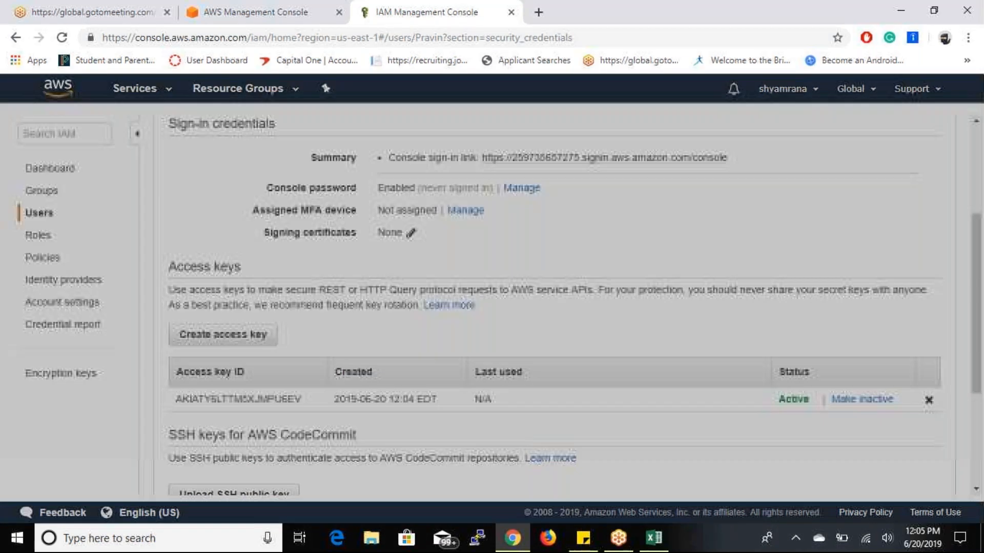
Step: Choose a virtual MFA device and display its QR code for the authenticator app
{"action": "left_click", "coordinate": [695, 389]}
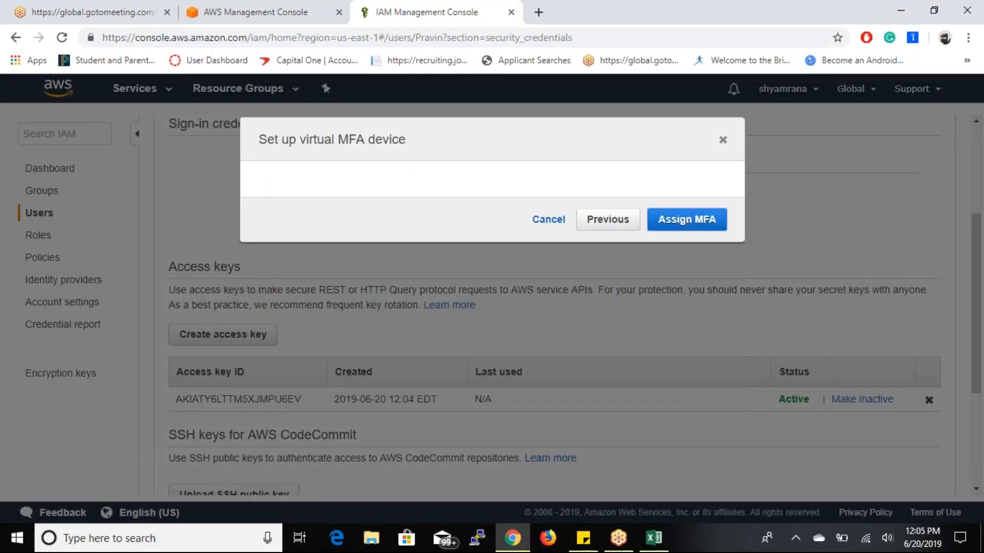
{"action": "scroll", "coordinate": [606, 340], "scroll_direction": "down", "scroll_amount": 2}
{"action": "left_click", "coordinate": [387, 234]}
{"action": "scroll", "coordinate": [557, 242], "scroll_direction": "up", "scroll_amount": 3}
{"action": "scroll", "coordinate": [555, 239], "scroll_direction": "down", "scroll_amount": 3}
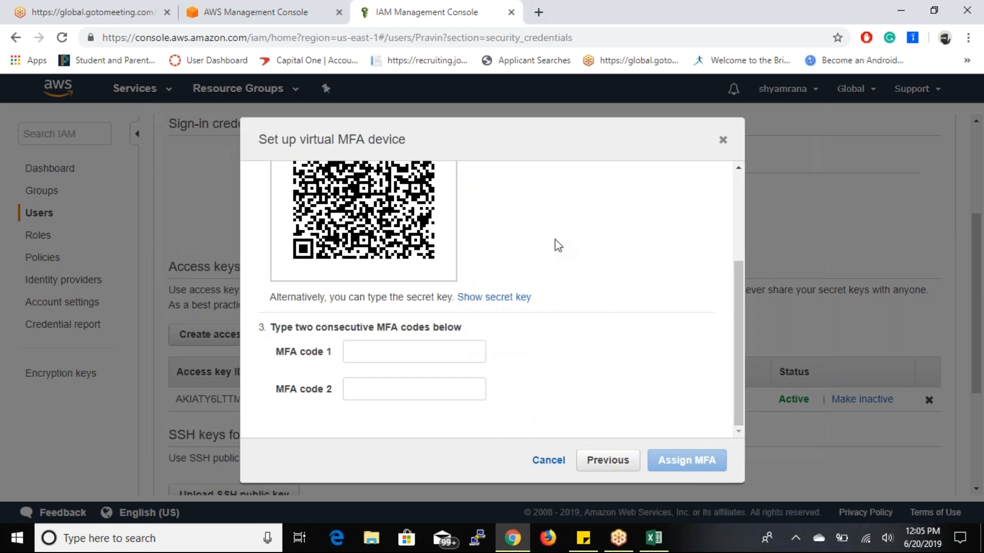
{"action": "scroll", "coordinate": [554, 239], "scroll_direction": "up", "scroll_amount": 2}
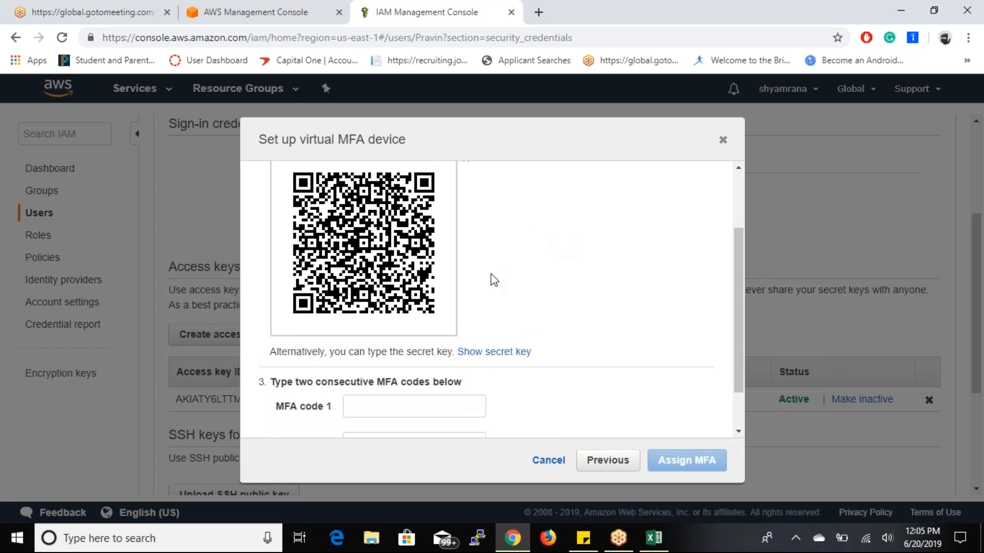
{"action": "scroll", "coordinate": [490, 279], "scroll_direction": "down", "scroll_amount": 1}
Step: Enter the two consecutive MFA codes, assign the virtual device, and close the confirmation
{"action": "left_click", "coordinate": [387, 361]}
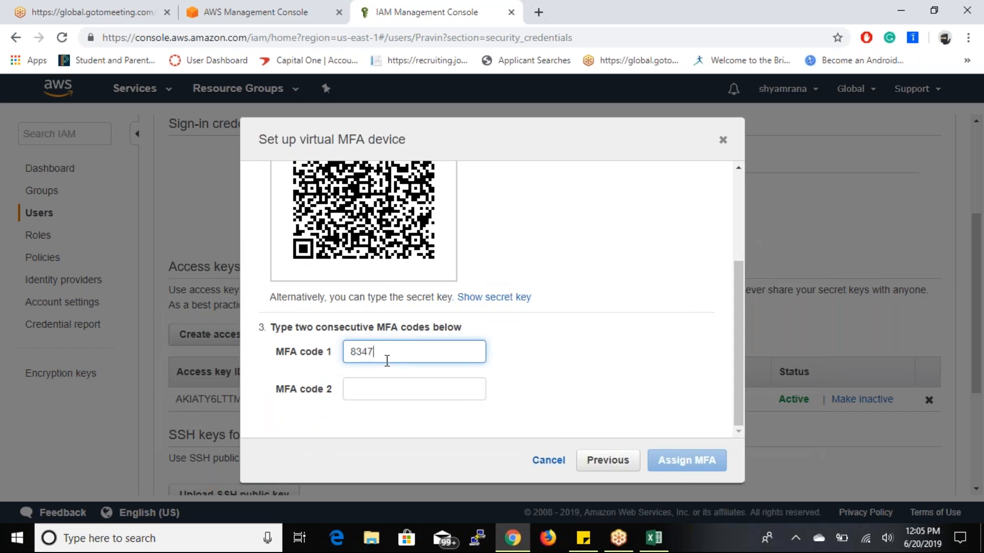
{"action": "left_click", "coordinate": [385, 387]}
{"action": "scroll", "coordinate": [488, 229], "scroll_direction": "up", "scroll_amount": 3}
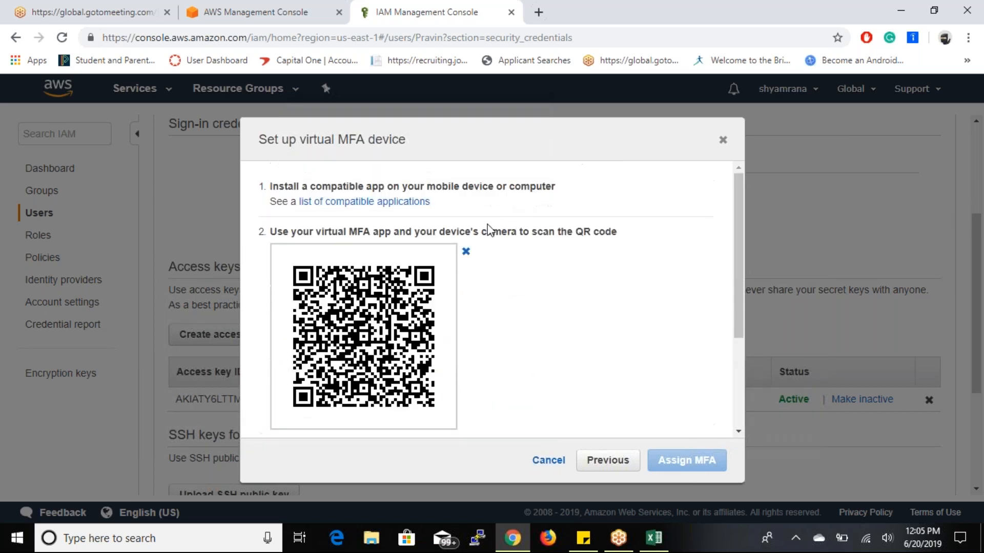
{"action": "left_click", "coordinate": [465, 251]}
{"action": "left_click", "coordinate": [364, 338]}
{"action": "scroll", "coordinate": [536, 331], "scroll_direction": "down", "scroll_amount": 3}
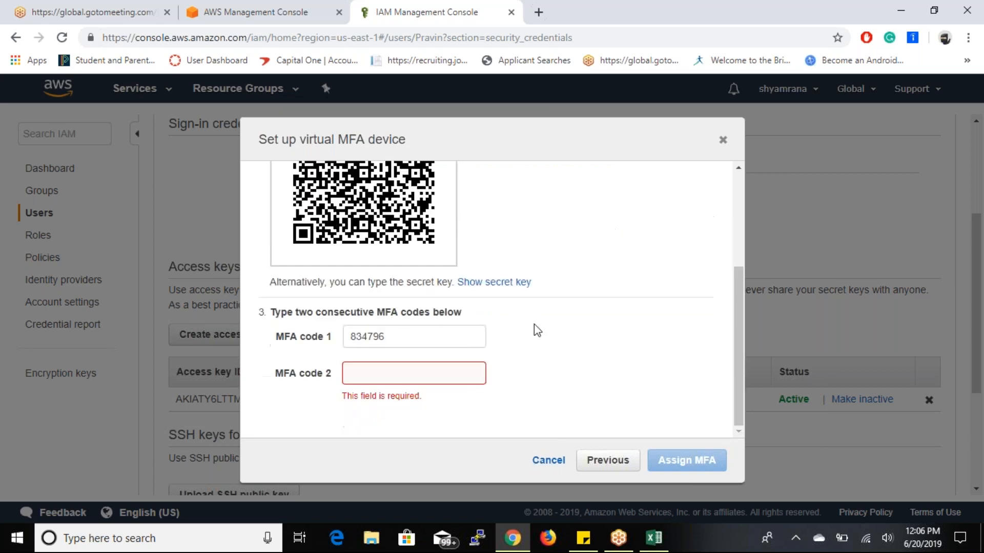
{"action": "left_click", "coordinate": [426, 379]}
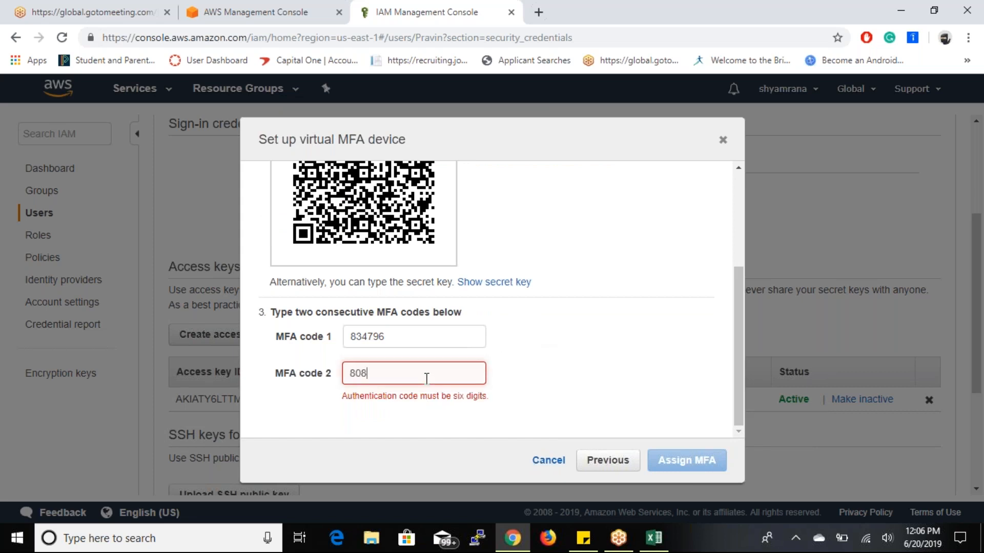
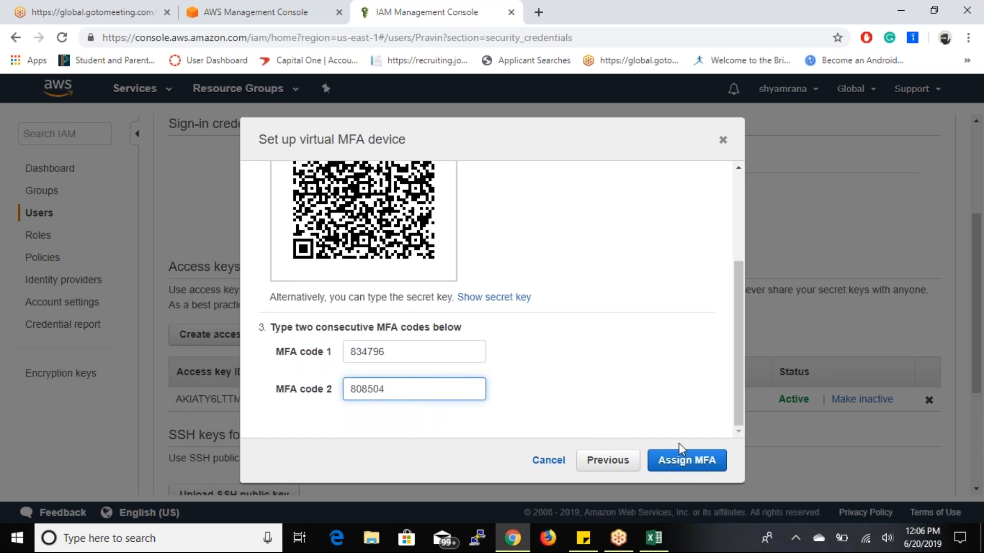
{"action": "left_click", "coordinate": [666, 460]}
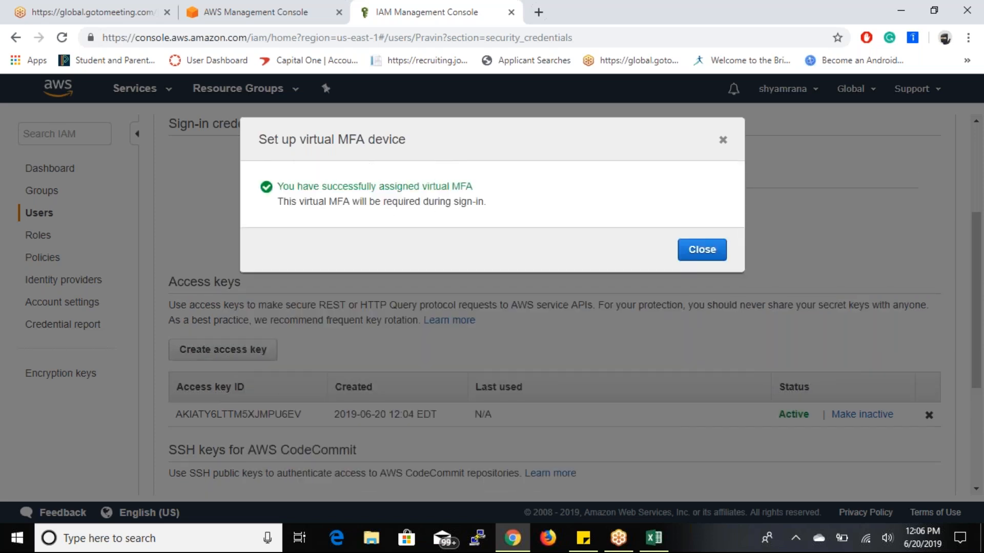
{"action": "left_click", "coordinate": [706, 253]}
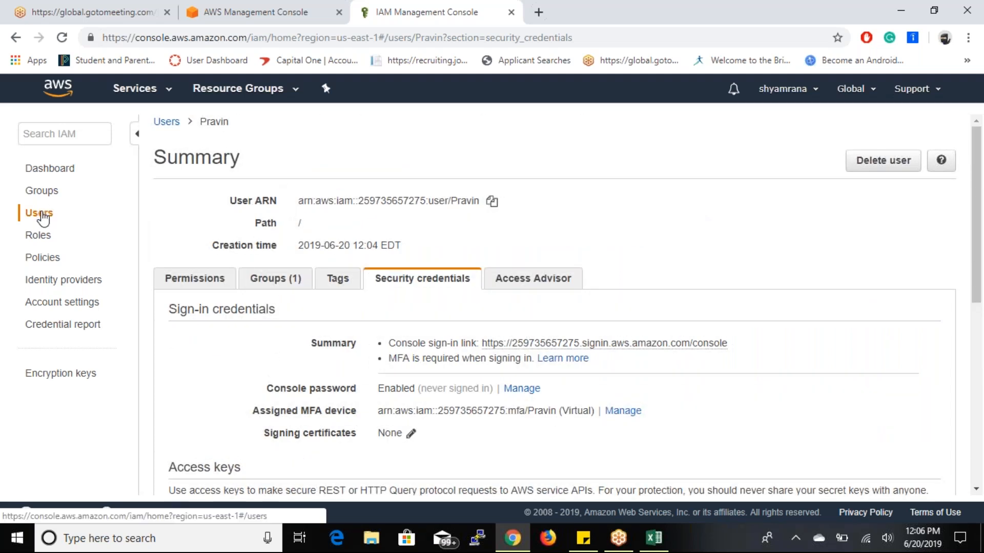
Step: Return to the IAM Users list from the left navigation pane
{"action": "left_click", "coordinate": [42, 214]}
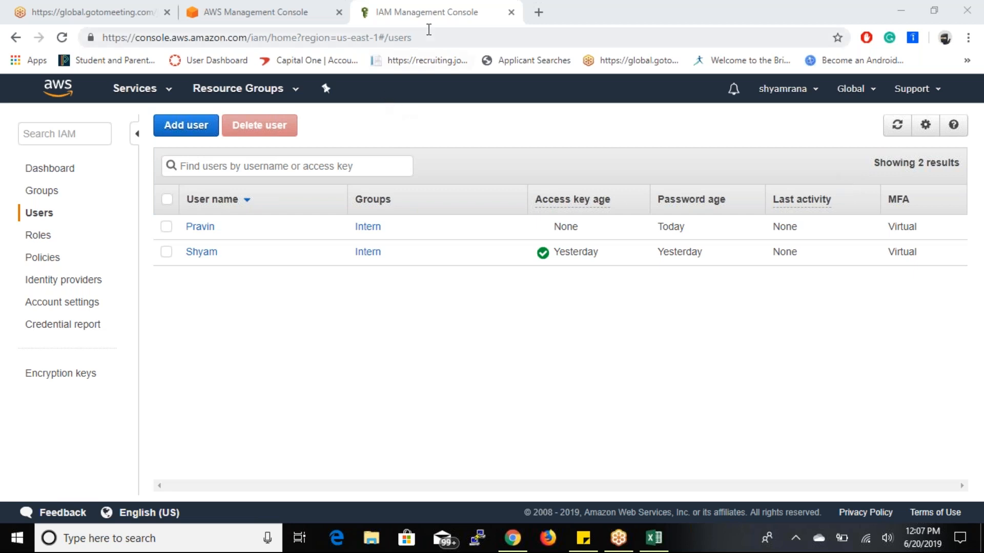
Step: Sign out of the root account from the AWS Management Console account menu
{"action": "left_click", "coordinate": [244, 7]}
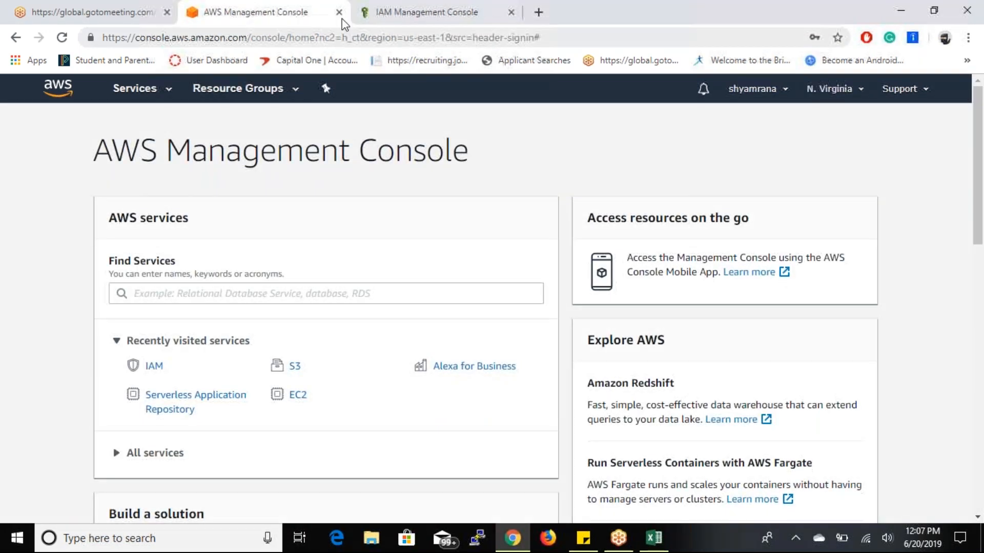
{"action": "left_click", "coordinate": [763, 92]}
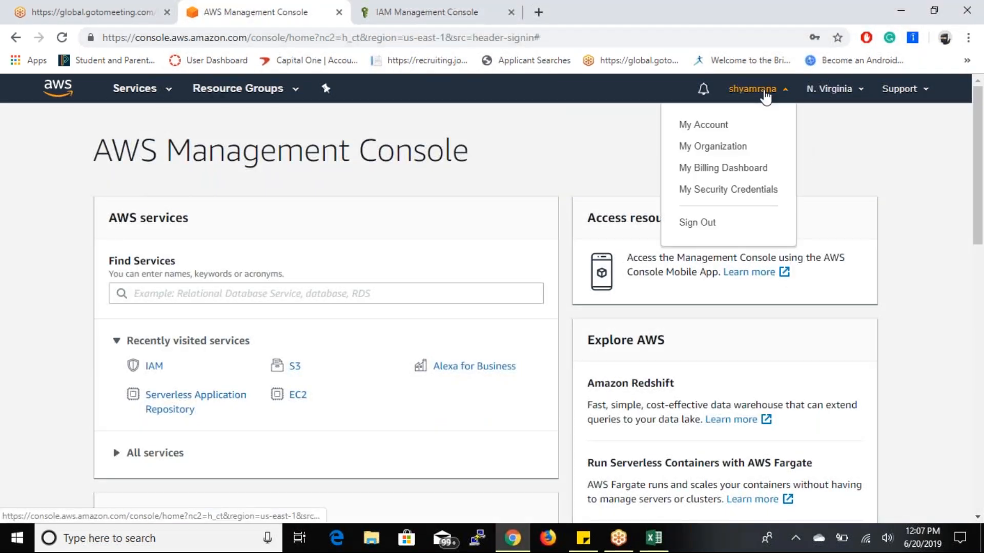
{"action": "left_click", "coordinate": [711, 226]}
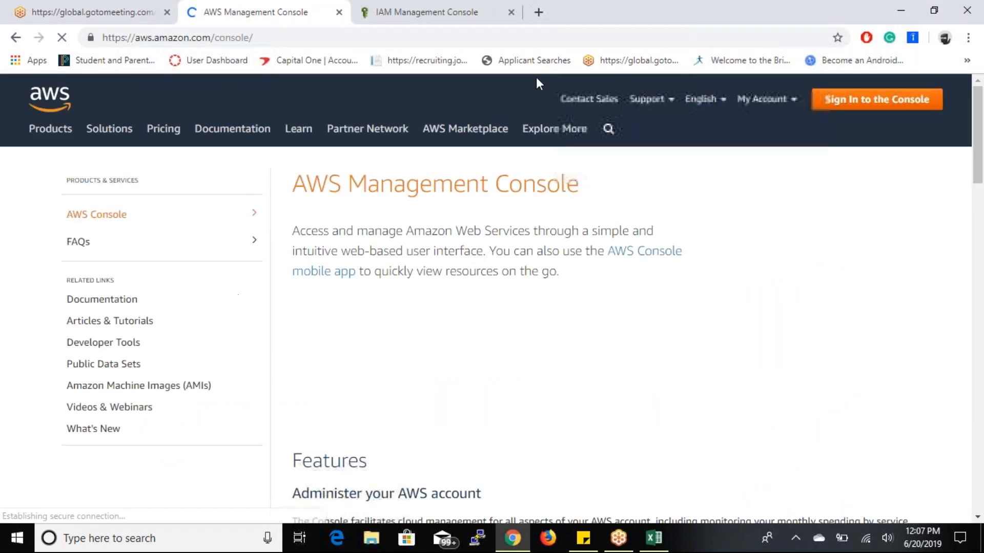
Step: Reach the console sign-in page and choose to sign in to a different account
{"action": "left_click", "coordinate": [831, 100]}
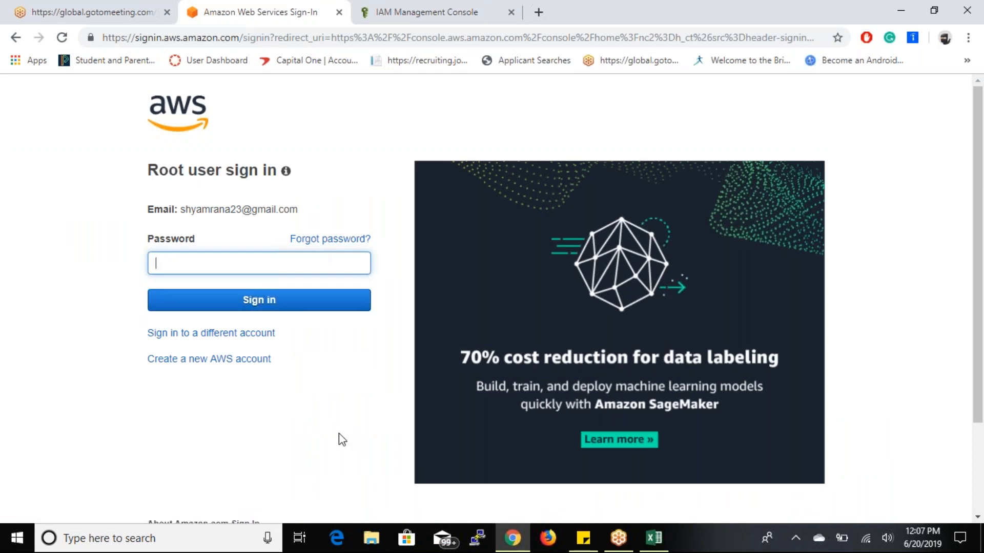
{"action": "left_click", "coordinate": [176, 336]}
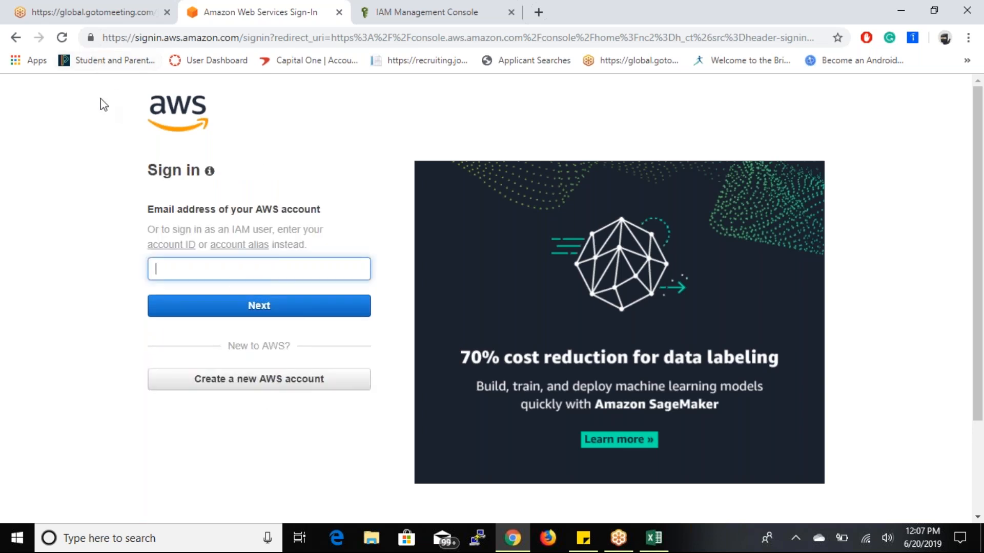
{"action": "left_click", "coordinate": [16, 38]}
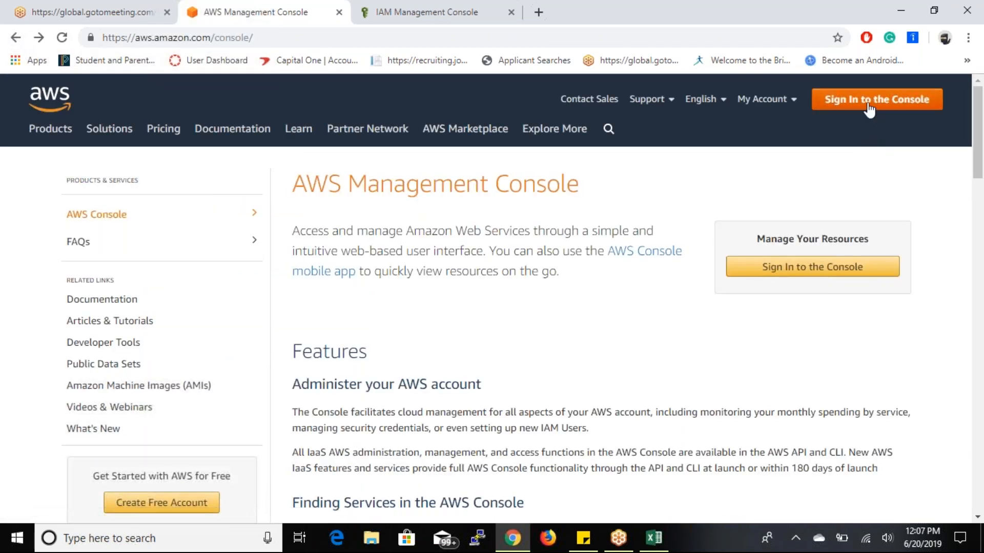
{"action": "left_click", "coordinate": [487, 10]}
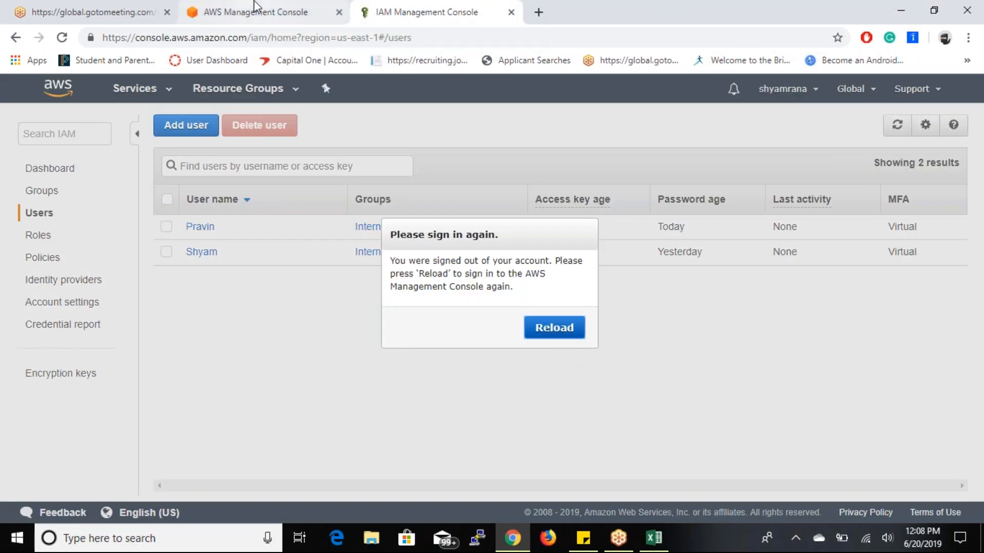
{"action": "left_click", "coordinate": [259, 9]}
{"action": "left_click", "coordinate": [857, 103]}
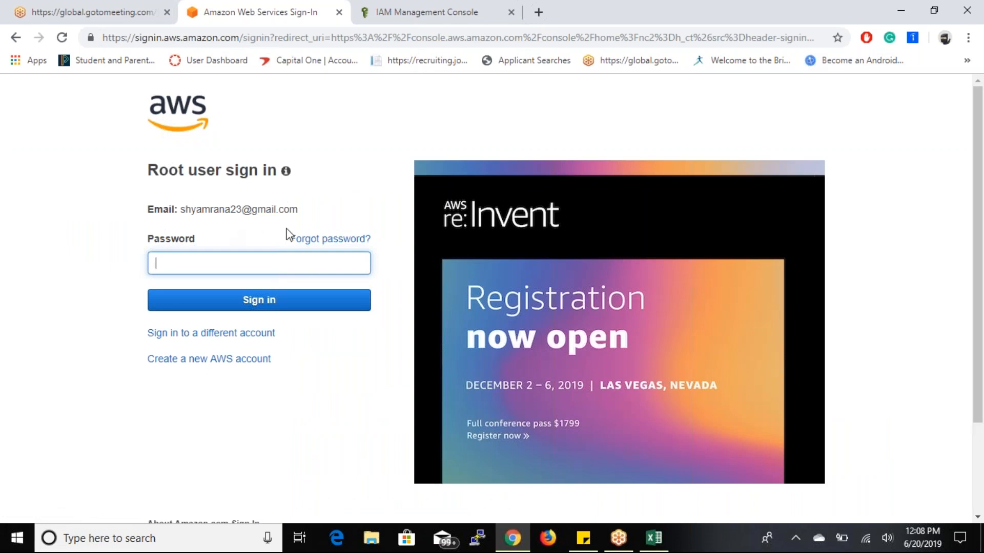
{"action": "left_click", "coordinate": [230, 335]}
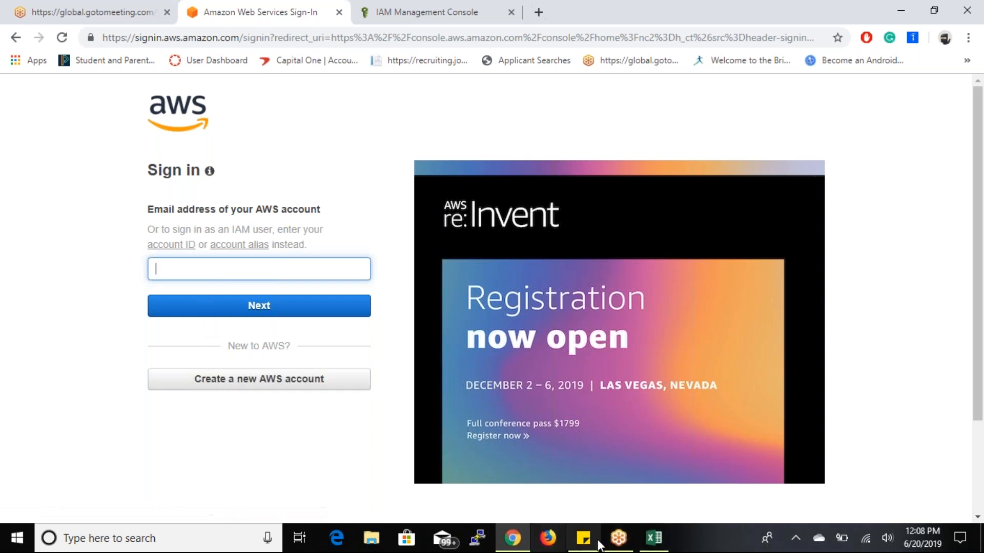
Step: Restore the Excel credentials workbook to a smaller window and move it to the top right
{"action": "left_click", "coordinate": [655, 540]}
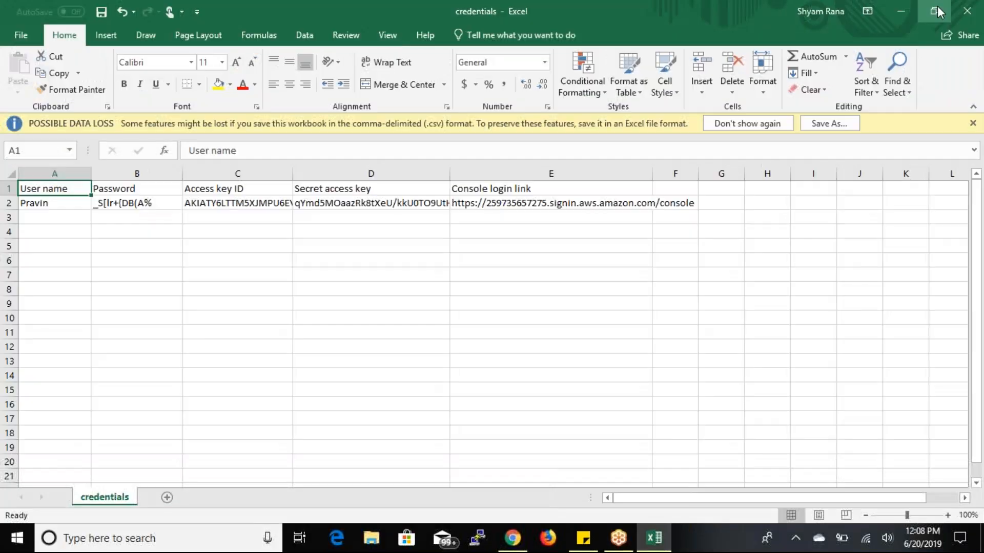
{"action": "left_click", "coordinate": [936, 10]}
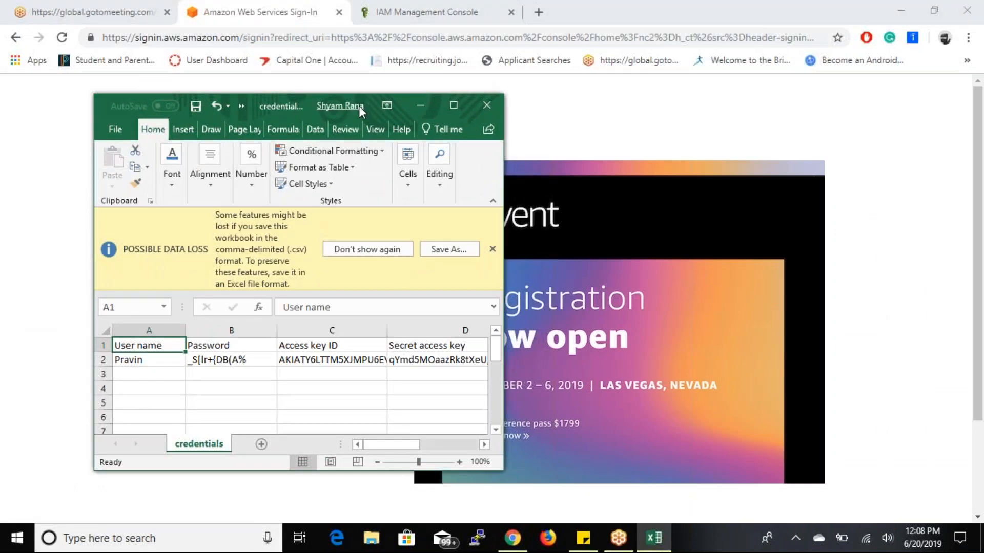
{"action": "left_click_drag", "start_coordinate": [269, 98], "coordinate": [720, 25]}
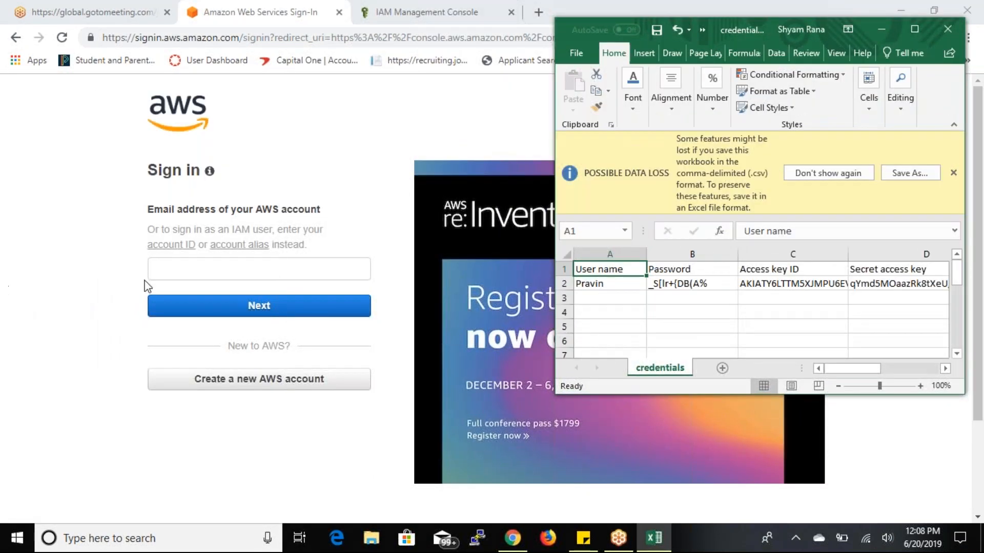
Step: Begin entering the account email, clearing the partial entry and dismissing saved-account suggestions
{"action": "left_click", "coordinate": [212, 262]}
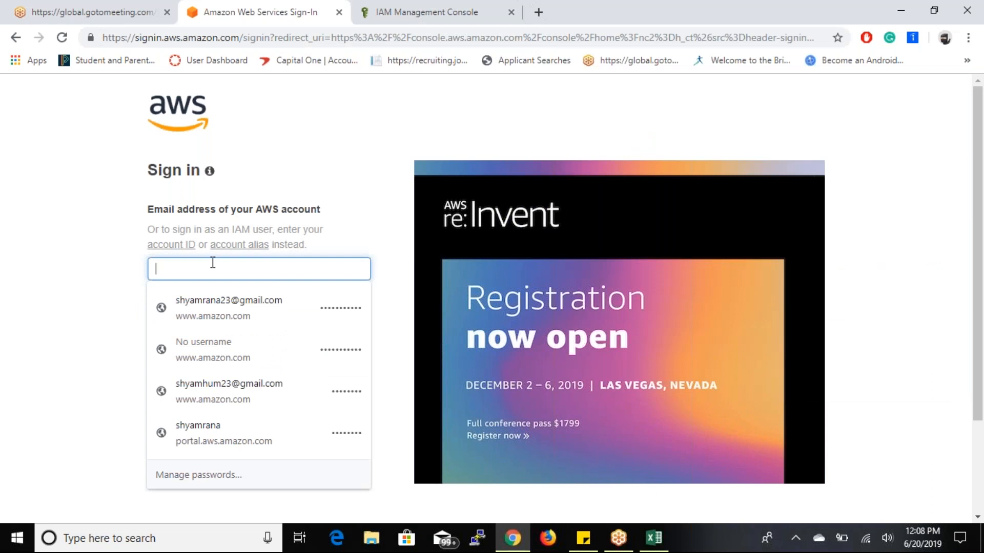
{"action": "type", "text": "Pra"}
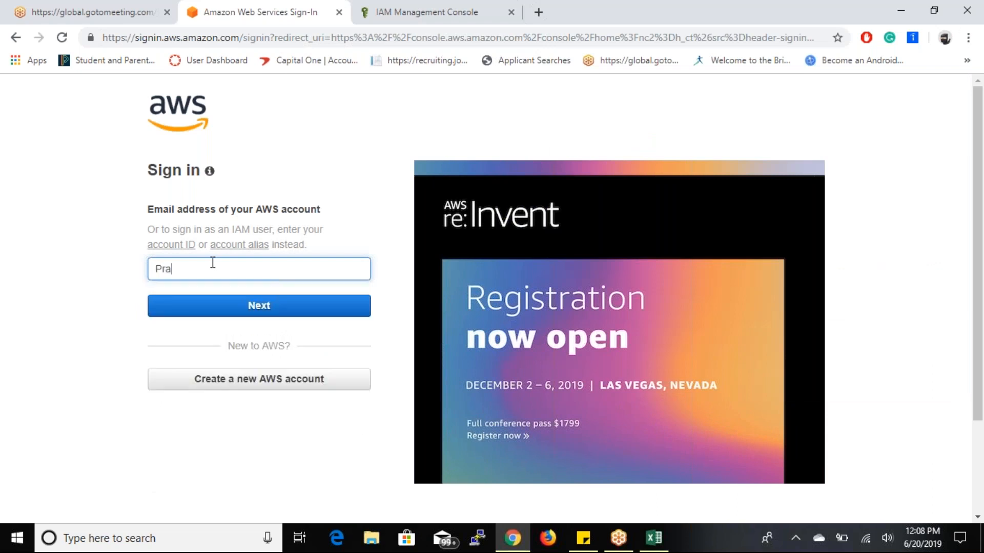
{"action": "key", "text": "BackSpace"}
{"action": "key", "text": "BackSpace"}
{"action": "key", "text": "BackSpace"}
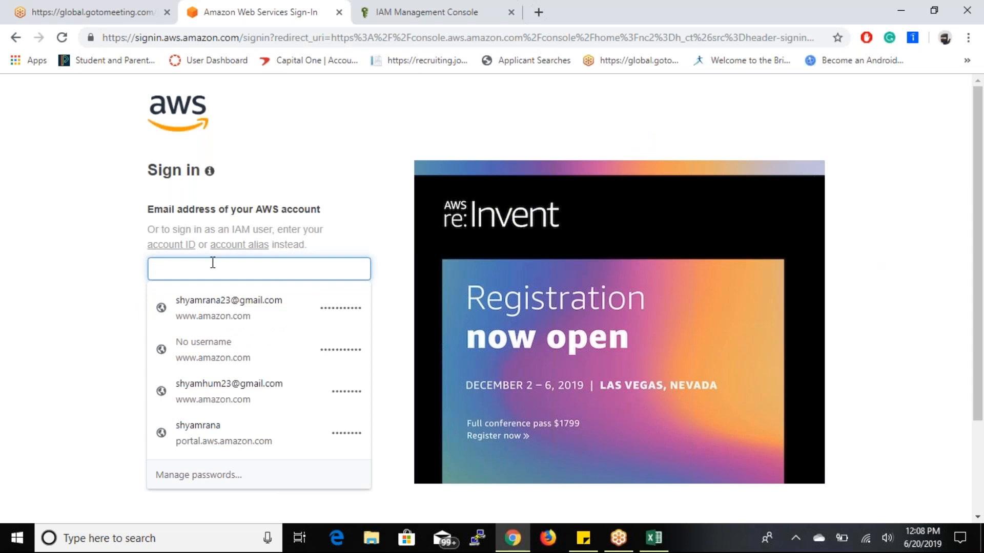
{"action": "left_click", "coordinate": [56, 287]}
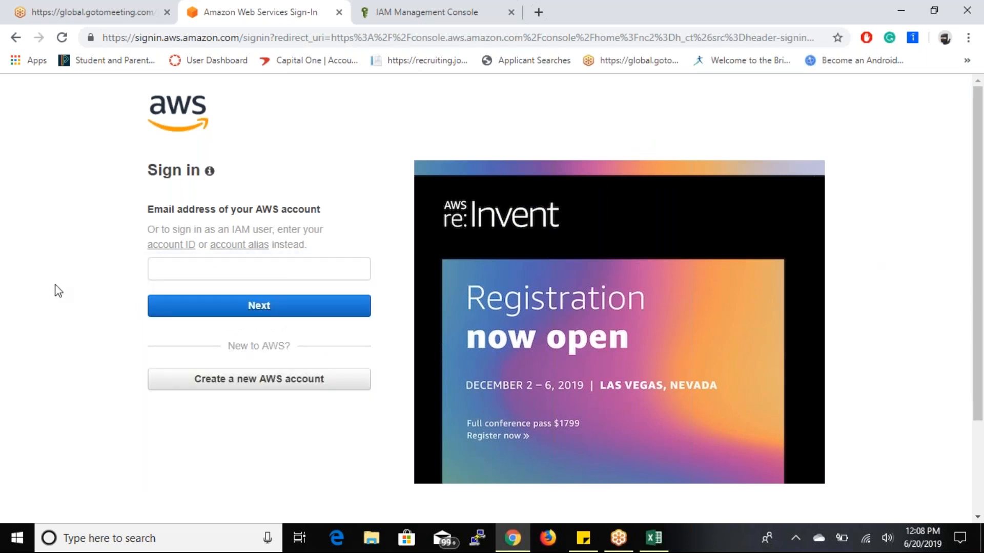
{"action": "left_click", "coordinate": [190, 270]}
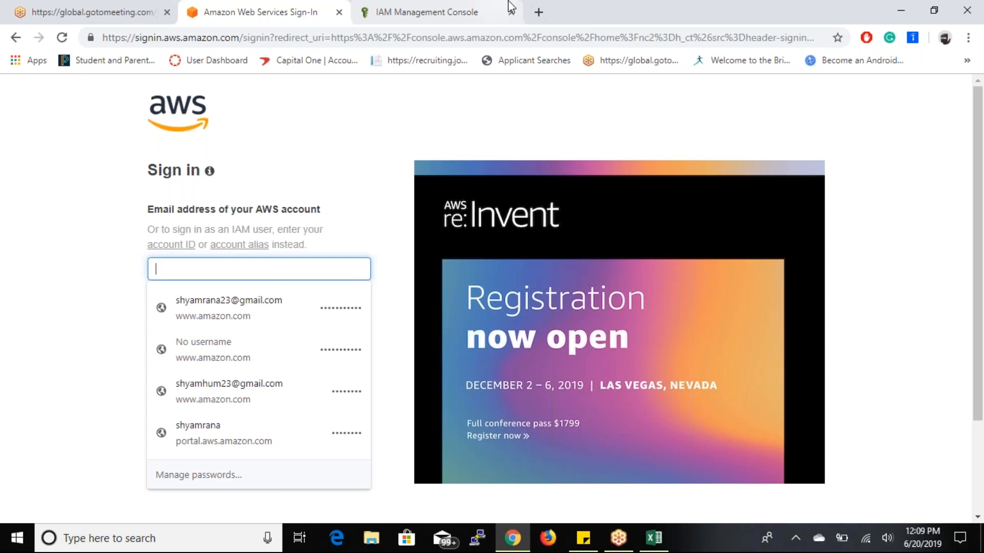
Step: Search 'aws login' in a new tab and open the AWS Management Console result
{"action": "left_click", "coordinate": [538, 12]}
{"action": "type", "text": "aws"}
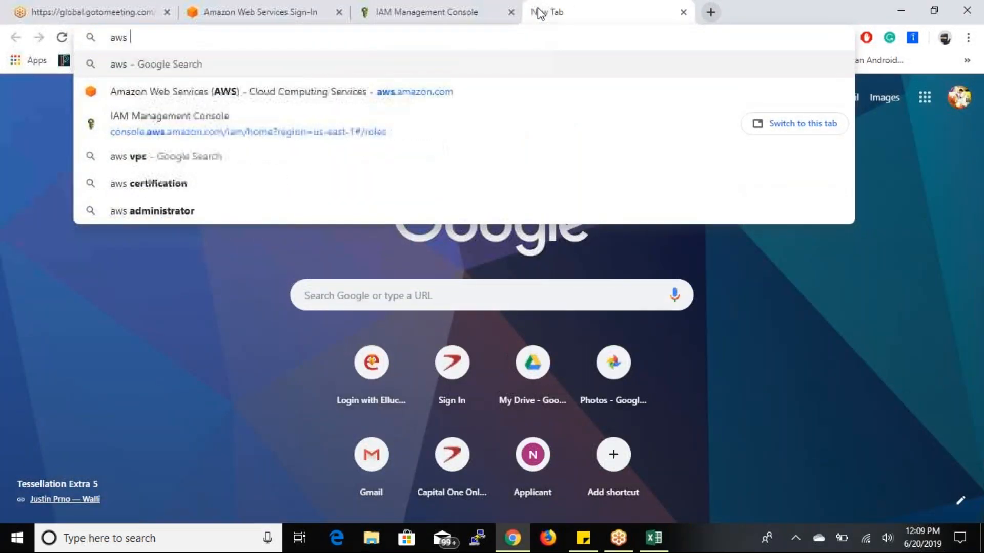
{"action": "type", "text": " login"}
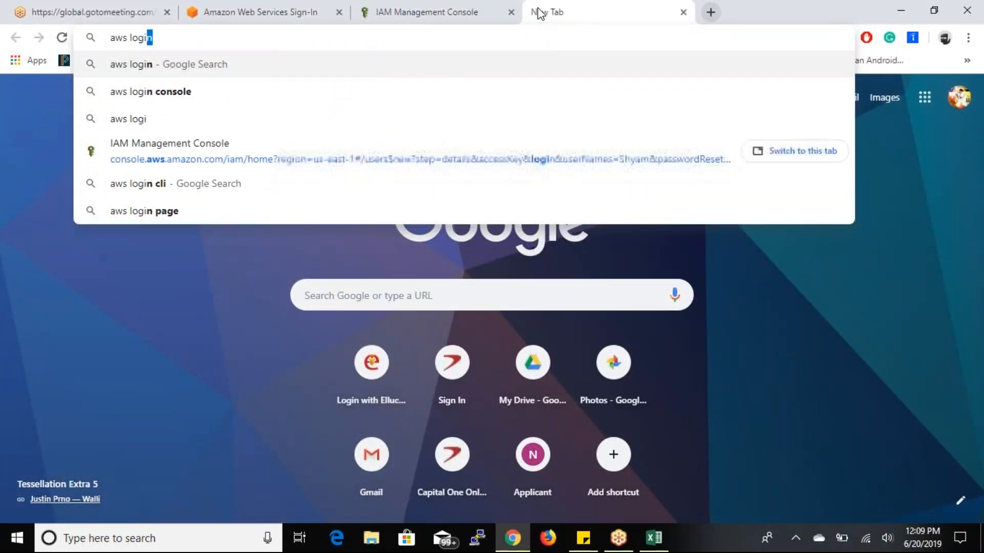
{"action": "key", "text": "Down"}
{"action": "key", "text": "Return"}
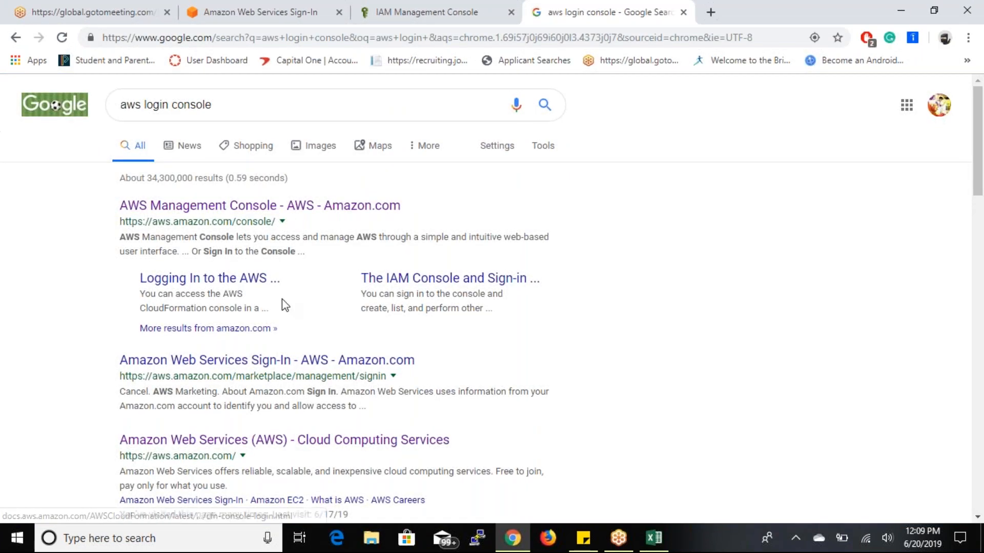
{"action": "left_click", "coordinate": [326, 208]}
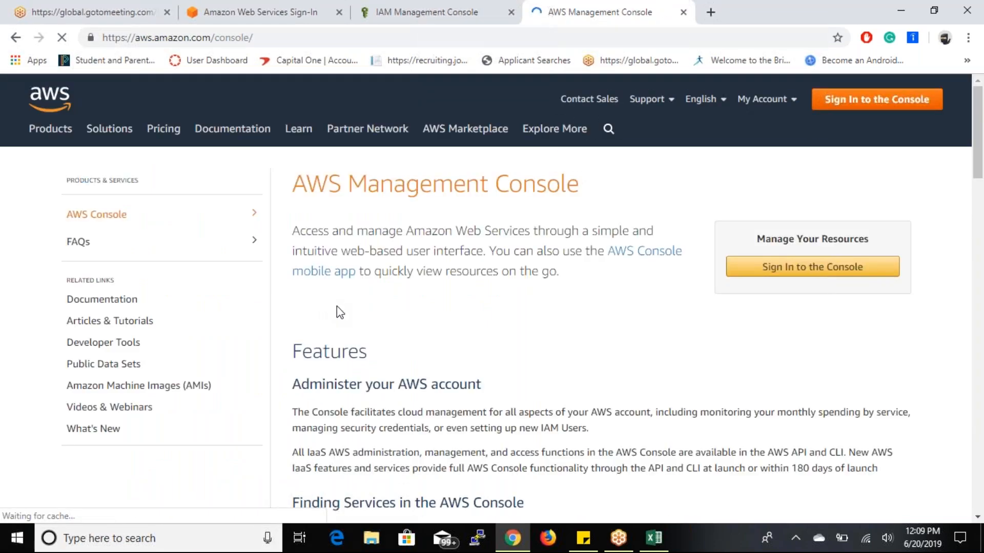
Step: Open the console sign-in page and choose to sign in to a different account
{"action": "scroll", "coordinate": [492, 317], "scroll_direction": "down", "scroll_amount": 1}
{"action": "scroll", "coordinate": [497, 318], "scroll_direction": "down", "scroll_amount": 1}
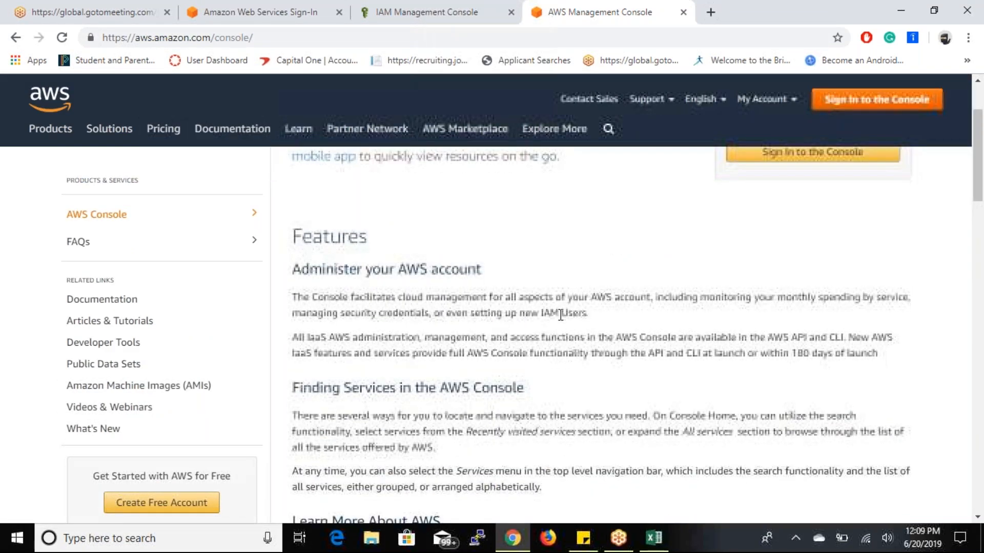
{"action": "scroll", "coordinate": [557, 314], "scroll_direction": "up", "scroll_amount": 2}
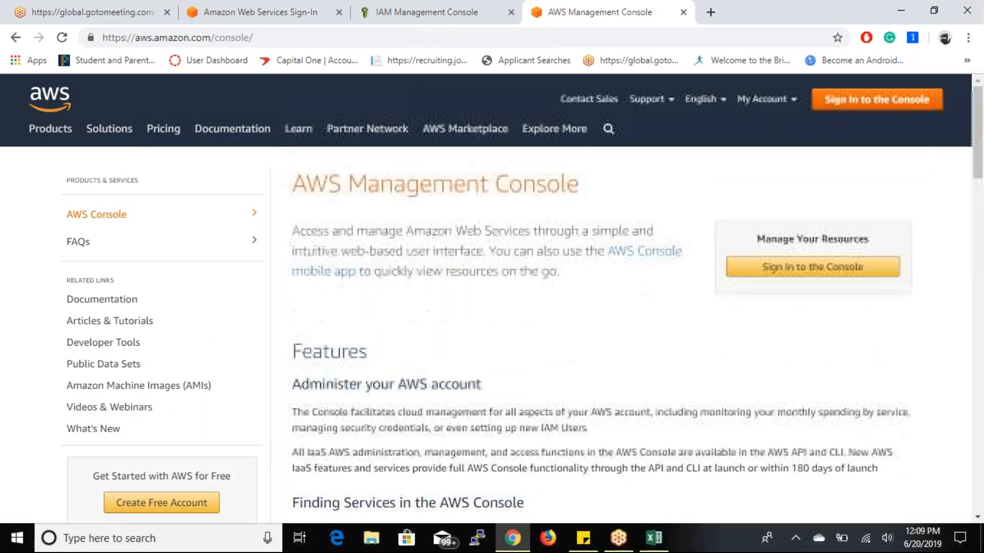
{"action": "left_click", "coordinate": [793, 274]}
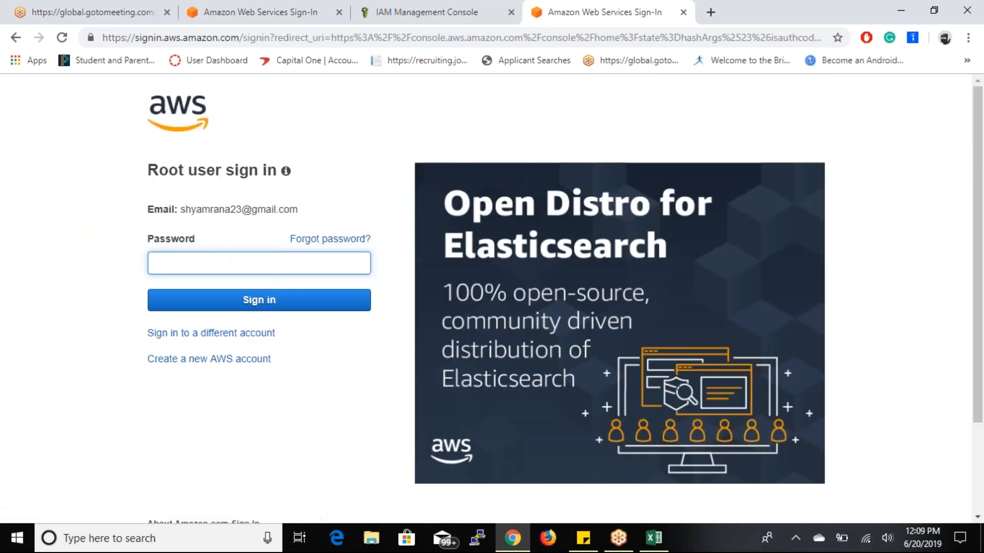
{"action": "left_click", "coordinate": [231, 334]}
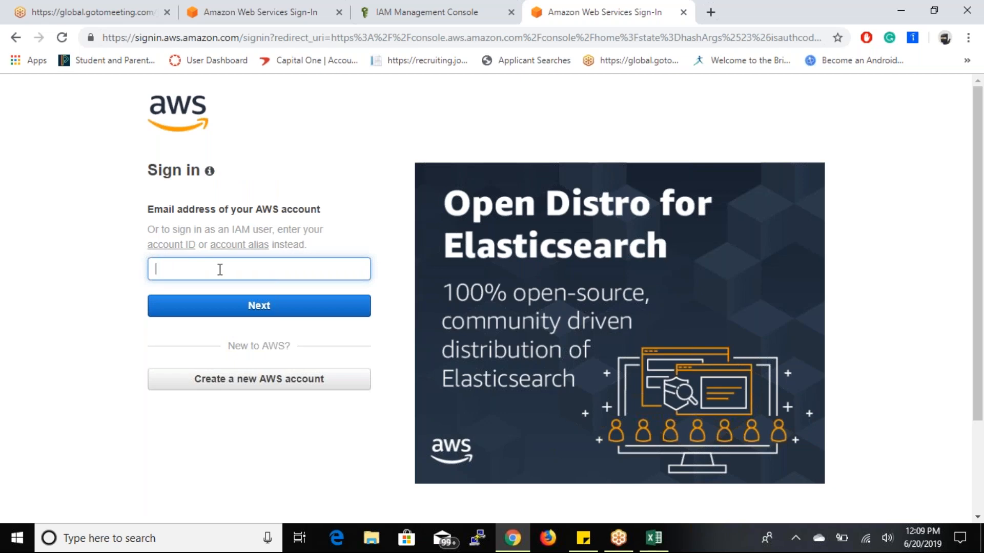
Step: Copy the console login link from cell E2 of the credentials sheet, then open a new Chrome tab
{"action": "left_click", "coordinate": [656, 538]}
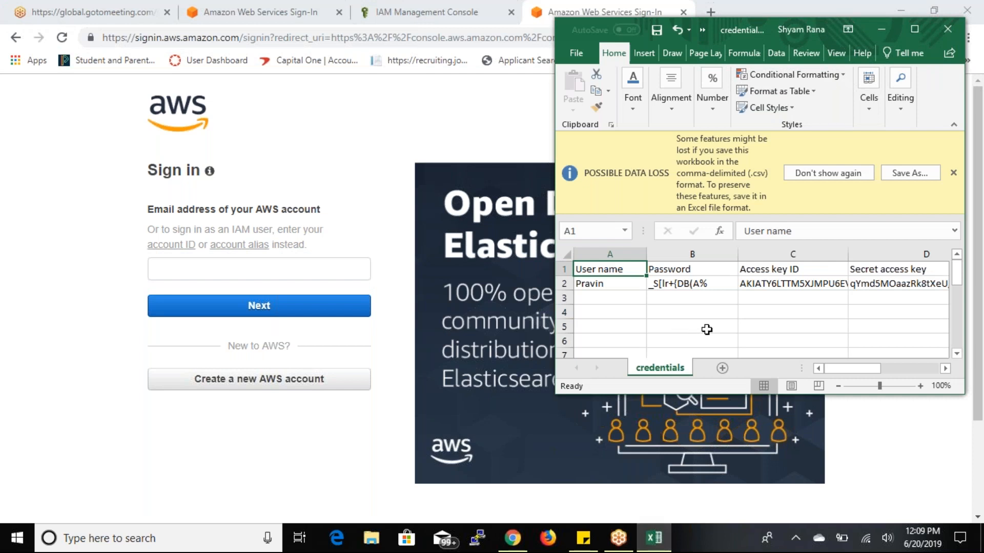
{"action": "scroll", "coordinate": [696, 343], "scroll_direction": "right", "scroll_amount": 3}
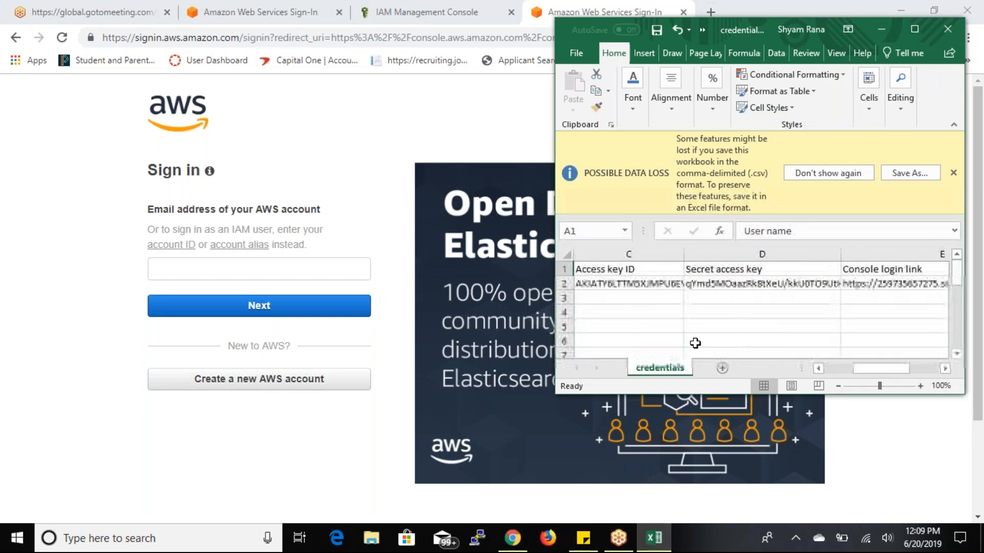
{"action": "scroll", "coordinate": [695, 343], "scroll_direction": "right", "scroll_amount": 2}
{"action": "scroll", "coordinate": [695, 343], "scroll_direction": "left", "scroll_amount": 4}
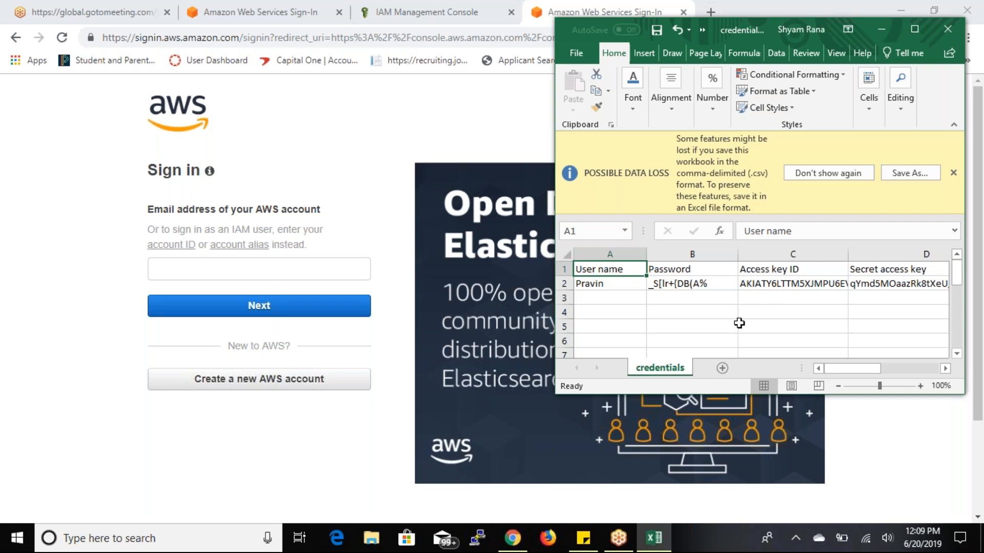
{"action": "scroll", "coordinate": [739, 322], "scroll_direction": "right", "scroll_amount": 3}
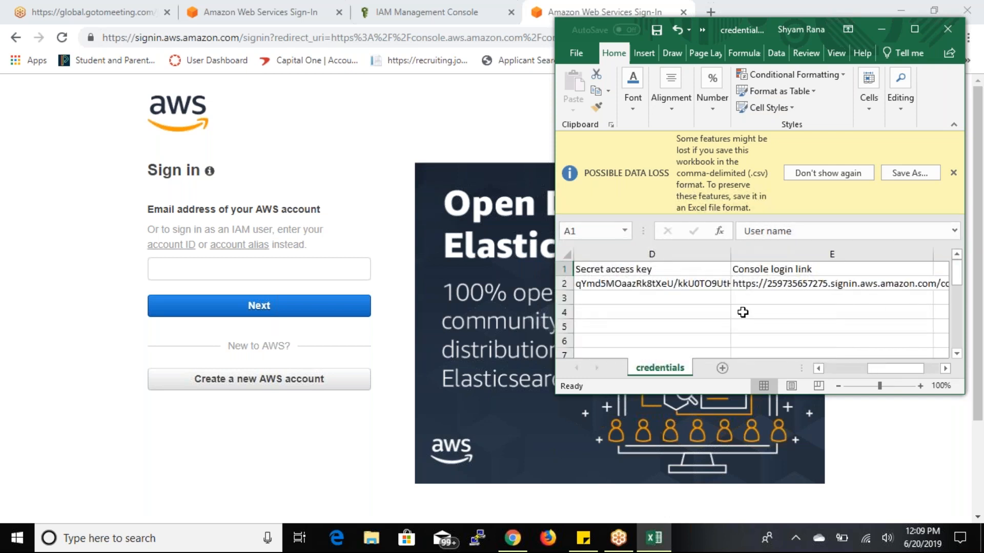
{"action": "left_click", "coordinate": [740, 286]}
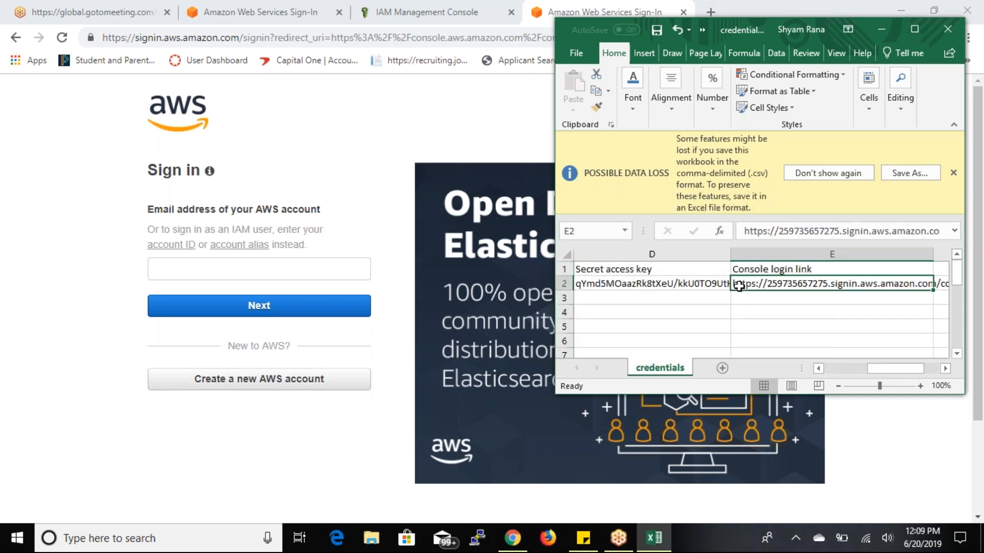
{"action": "key", "text": "ctrl+c"}
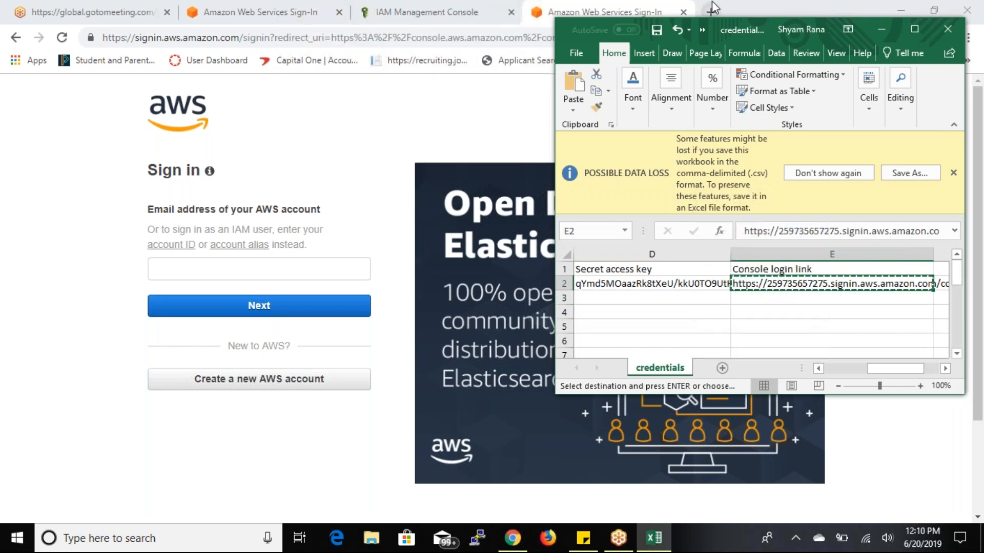
{"action": "left_click", "coordinate": [712, 8]}
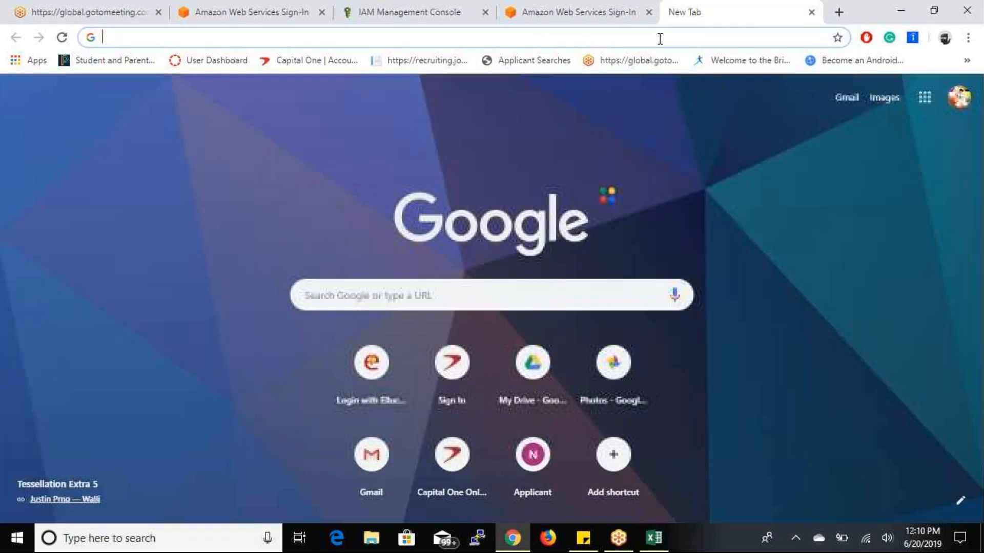
Step: Open the IAM user sign-in page from the copied login link and enter the IAM user's name
{"action": "key", "text": "ctrl+v"}
{"action": "key", "text": "Return"}
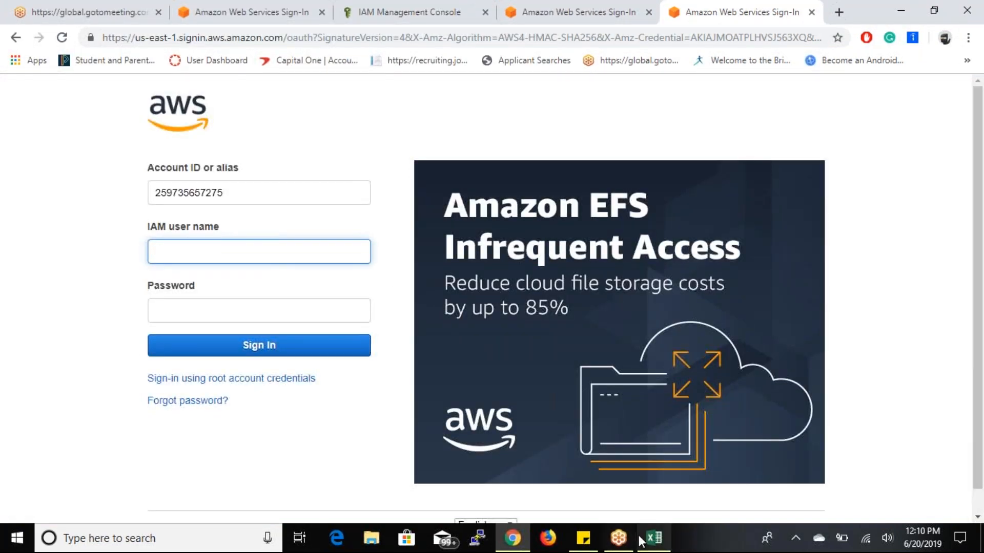
{"action": "type", "text": "Pr"}
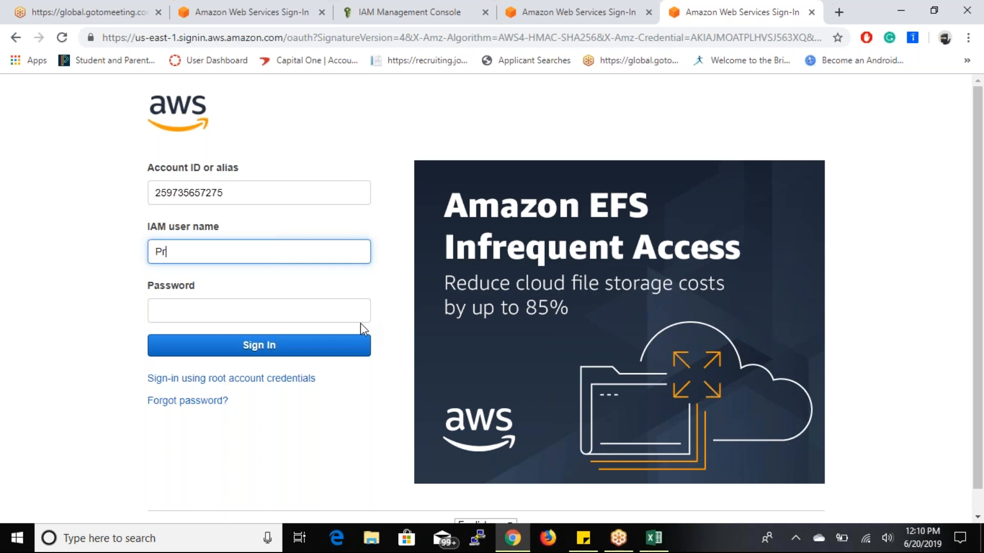
{"action": "type", "text": "avin"}
Step: Copy the password from cell B2 of the credentials workbook into the Password field and sign in
{"action": "left_click", "coordinate": [652, 538]}
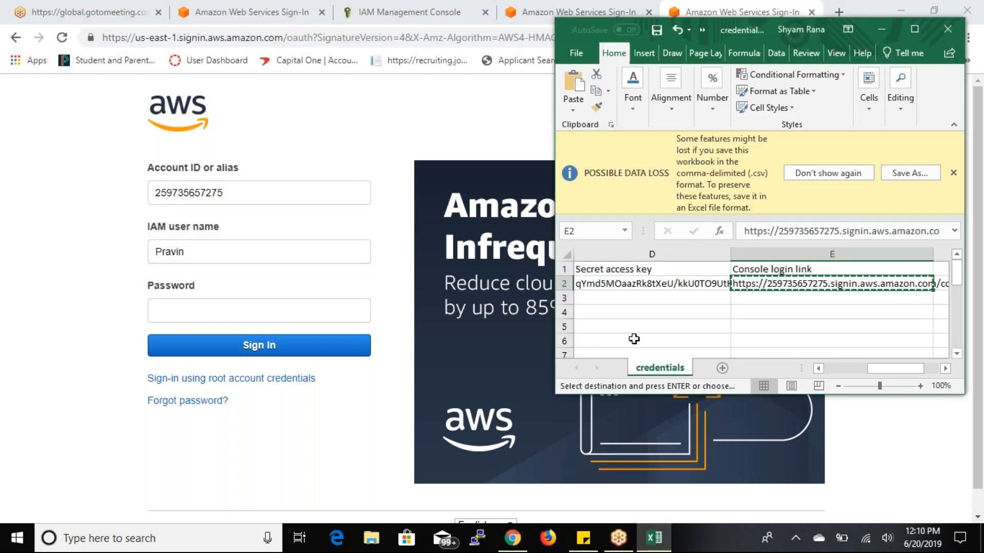
{"action": "scroll", "coordinate": [634, 339], "scroll_direction": "left", "scroll_amount": 4}
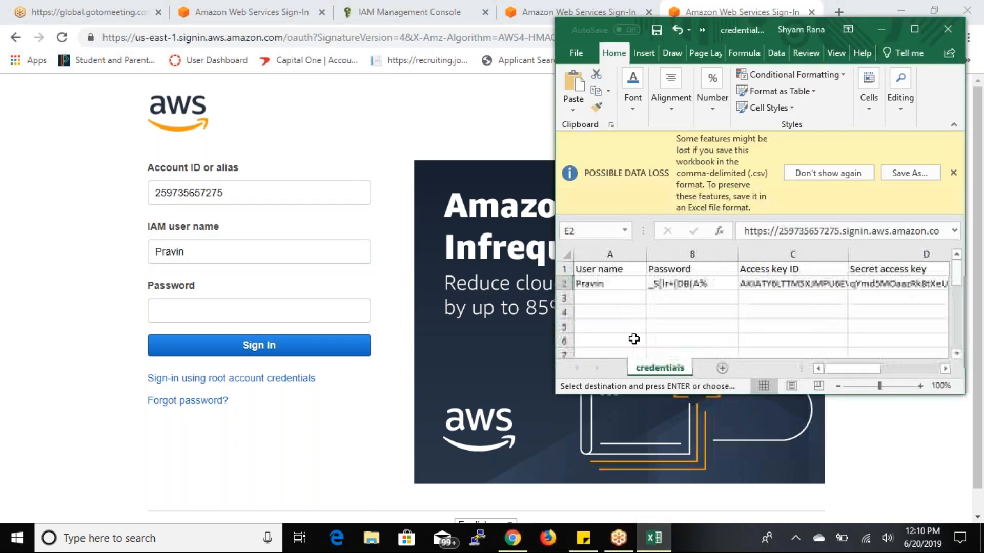
{"action": "left_click", "coordinate": [674, 285]}
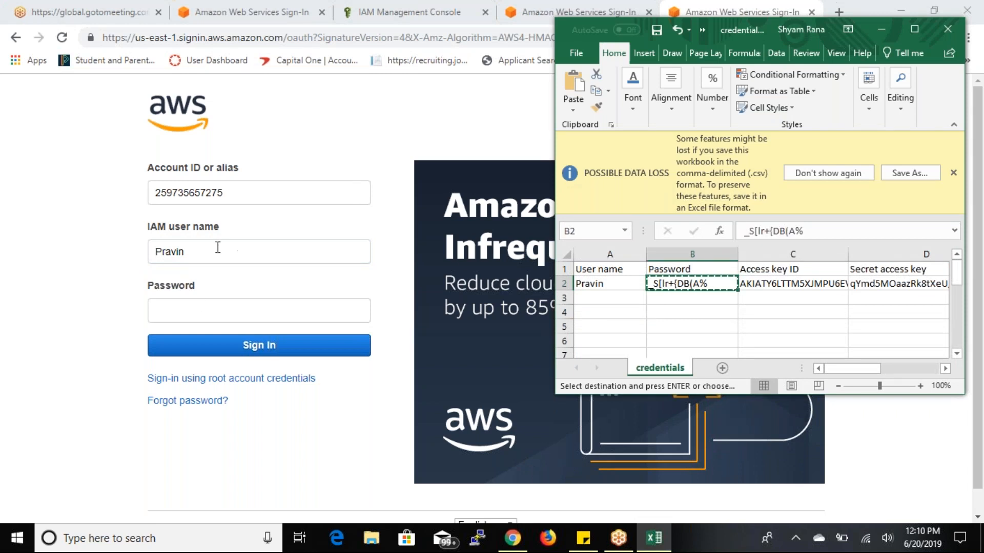
{"action": "left_click", "coordinate": [197, 307]}
{"action": "key", "text": "ctrl+v"}
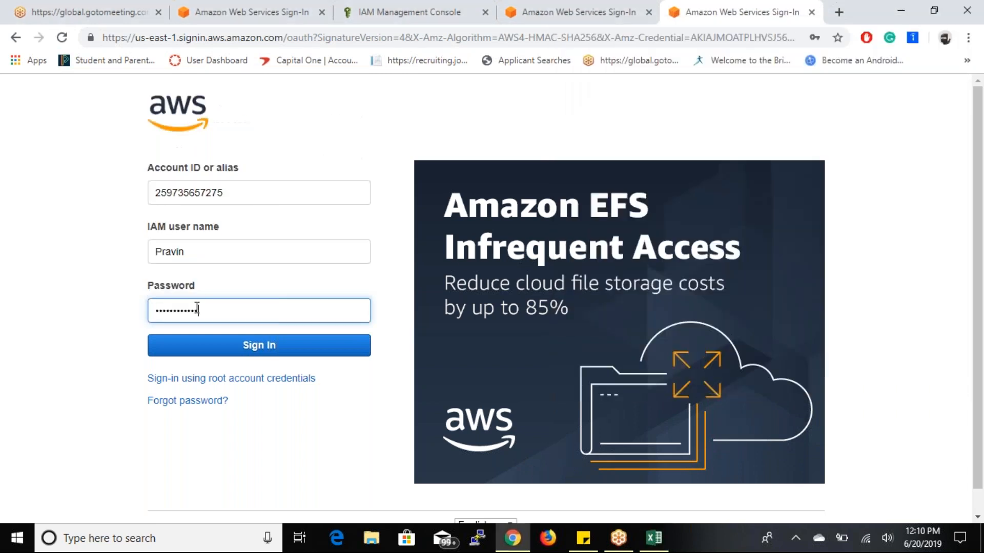
{"action": "left_click", "coordinate": [193, 353]}
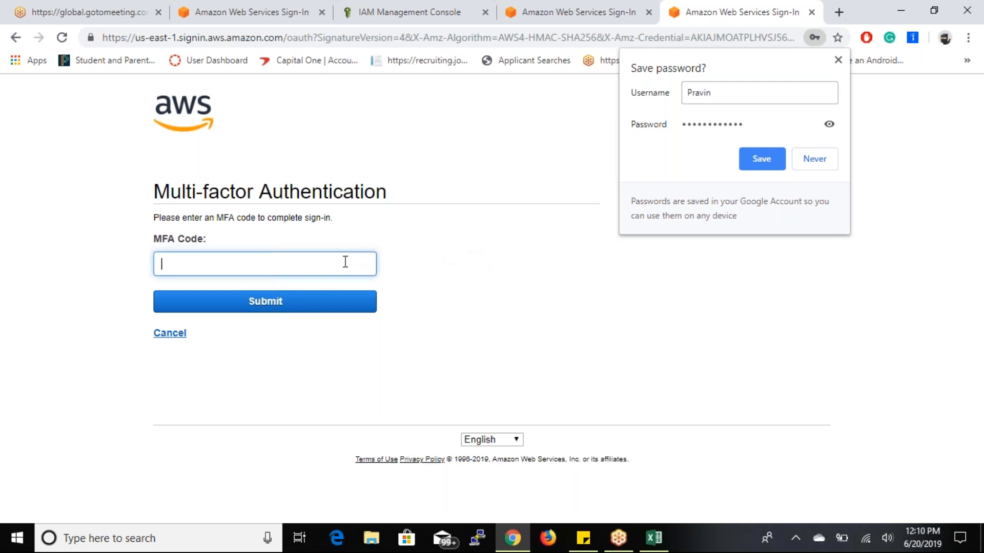
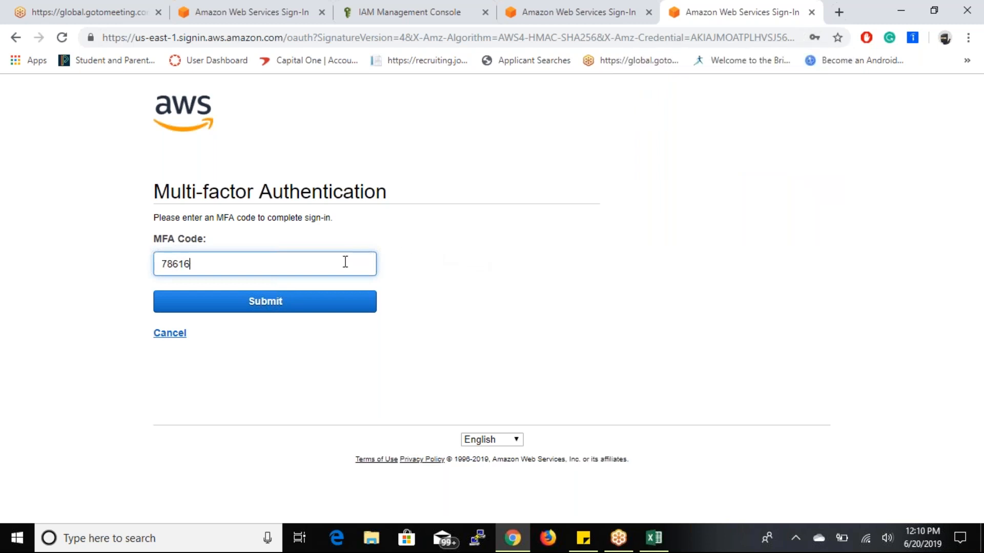
Step: Enter the MFA code, then replace the current password with a new one and confirm
{"action": "key", "text": "Return"}
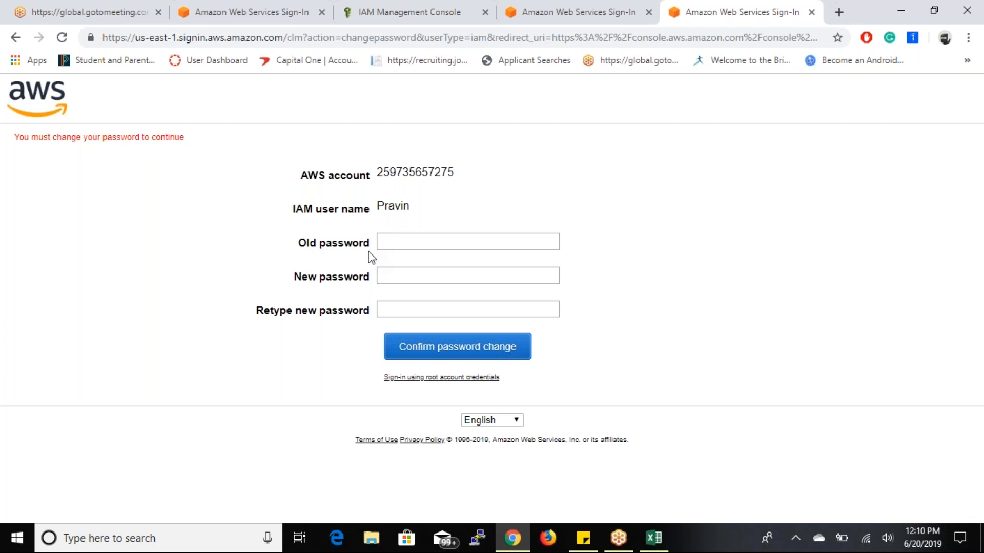
{"action": "left_click", "coordinate": [398, 244]}
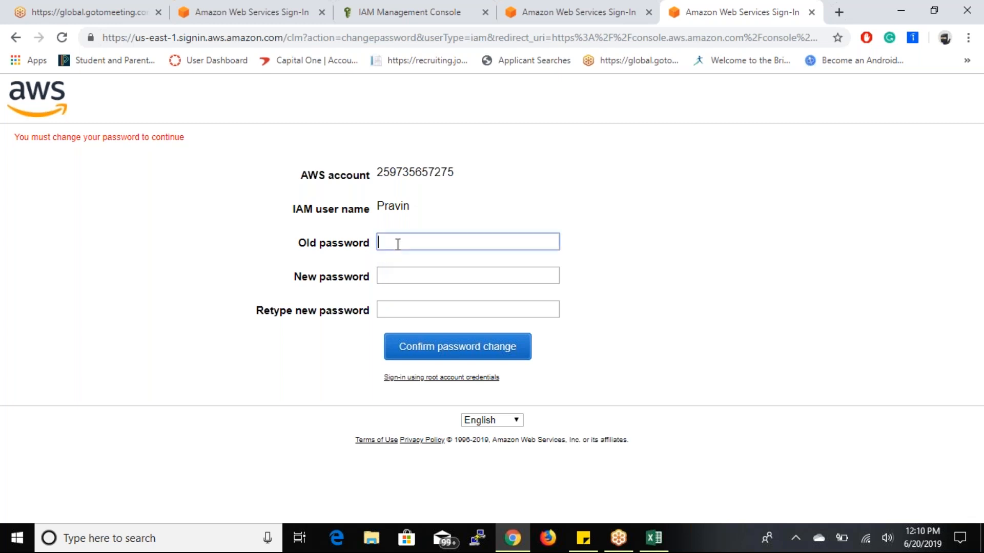
{"action": "key", "text": "ctrl+v"}
{"action": "left_click", "coordinate": [399, 274]}
{"action": "type", "text": "••"}
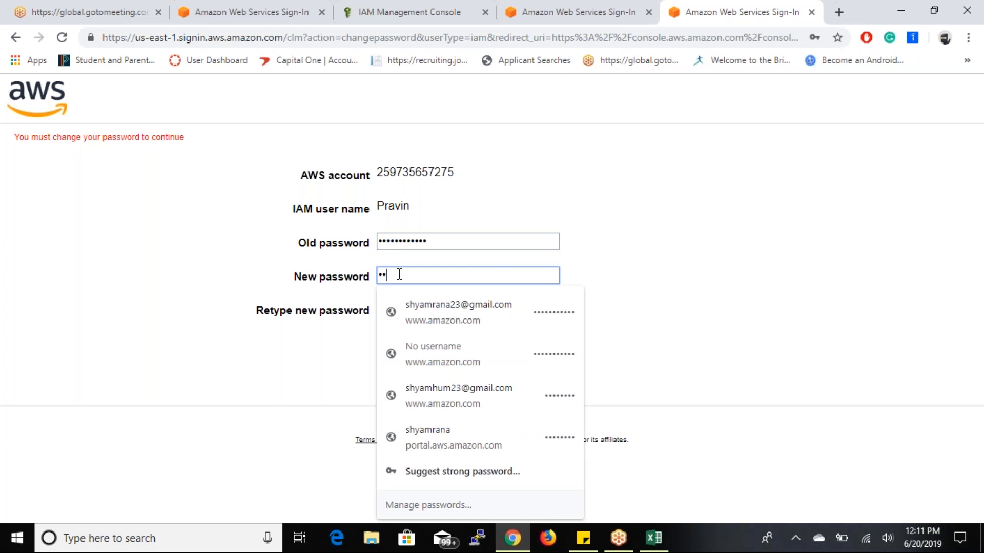
{"action": "type", "text": "•••••"}
{"action": "key", "text": "Tab"}
{"action": "type", "text": "•••••••"}
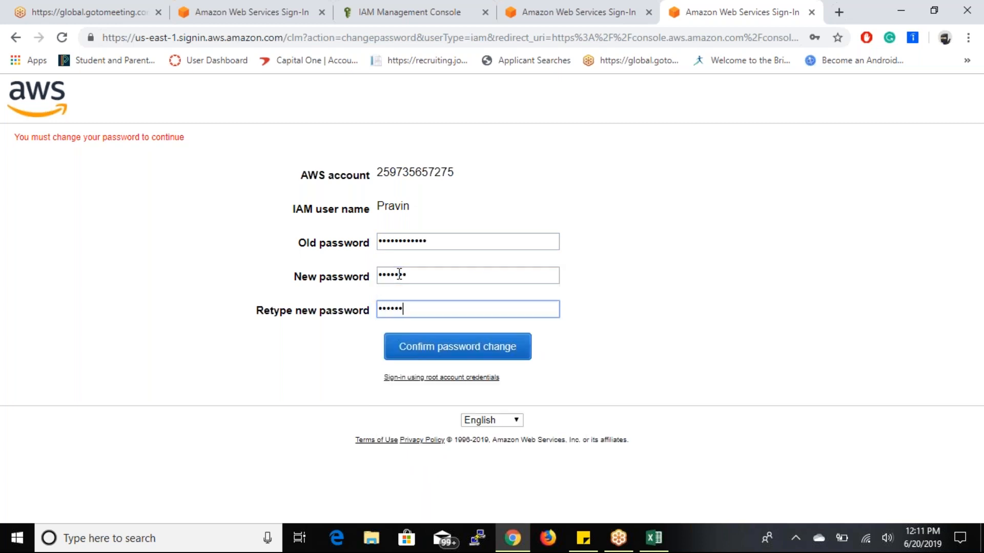
{"action": "left_click", "coordinate": [430, 351]}
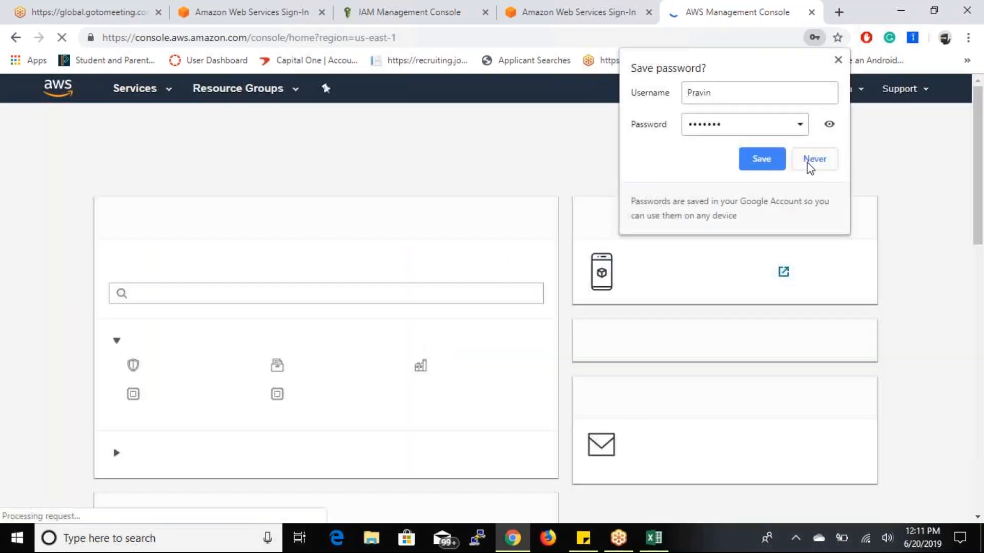
Step: Decline Chrome's password save, then reload the IAM Management Console tab under the IAM user
{"action": "left_click", "coordinate": [814, 159]}
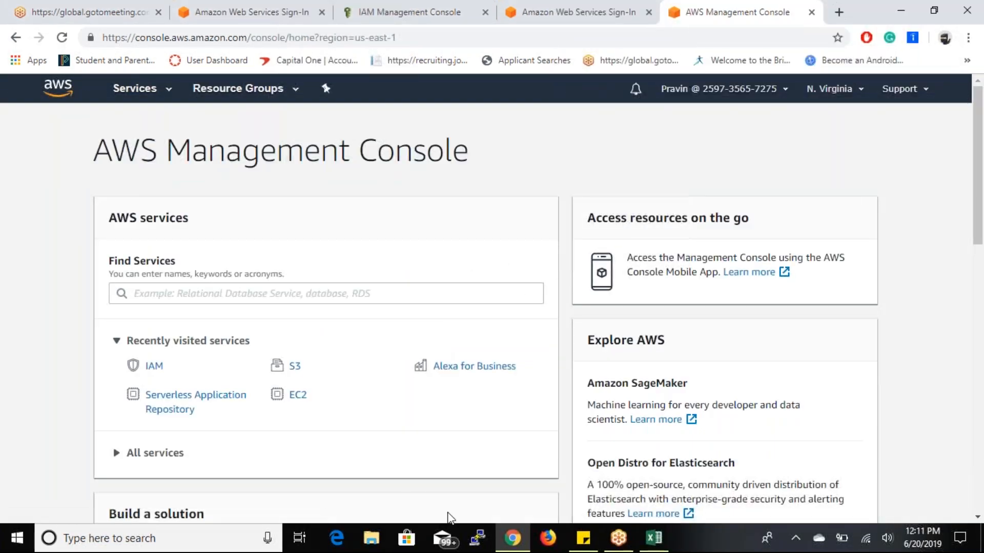
{"action": "scroll", "coordinate": [410, 423], "scroll_direction": "down", "scroll_amount": 5}
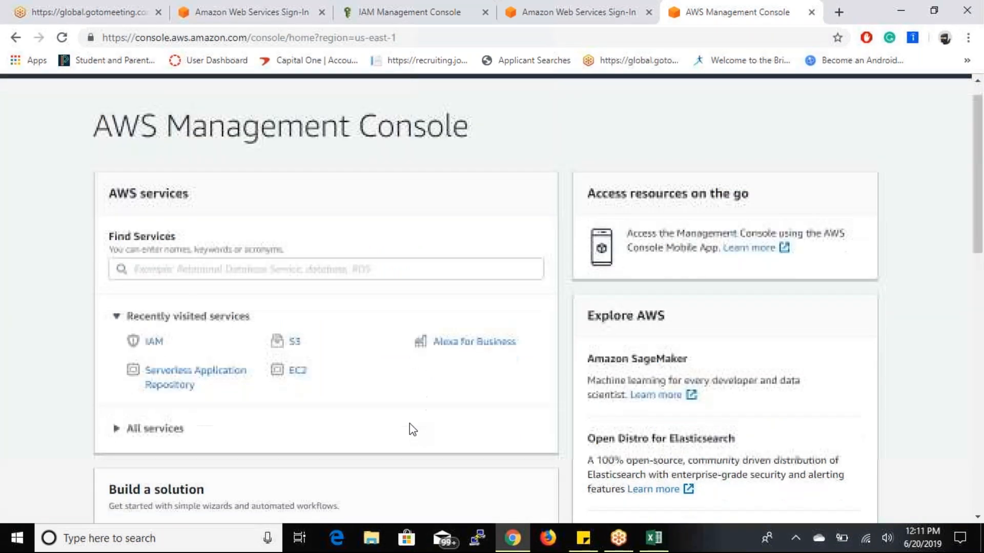
{"action": "scroll", "coordinate": [410, 423], "scroll_direction": "down", "scroll_amount": 3}
{"action": "scroll", "coordinate": [410, 419], "scroll_direction": "down", "scroll_amount": 5}
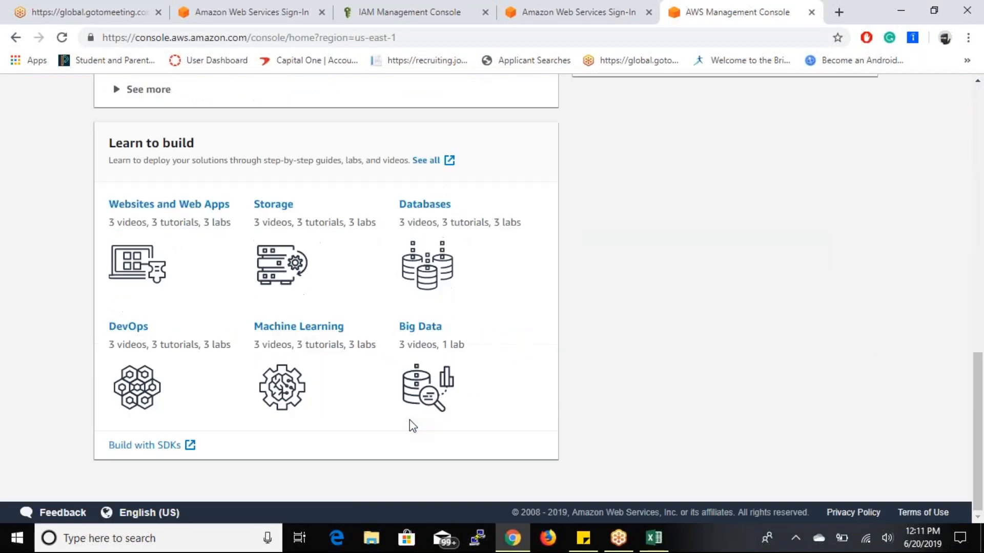
{"action": "scroll", "coordinate": [410, 419], "scroll_direction": "up", "scroll_amount": 10}
{"action": "scroll", "coordinate": [410, 419], "scroll_direction": "up", "scroll_amount": 3}
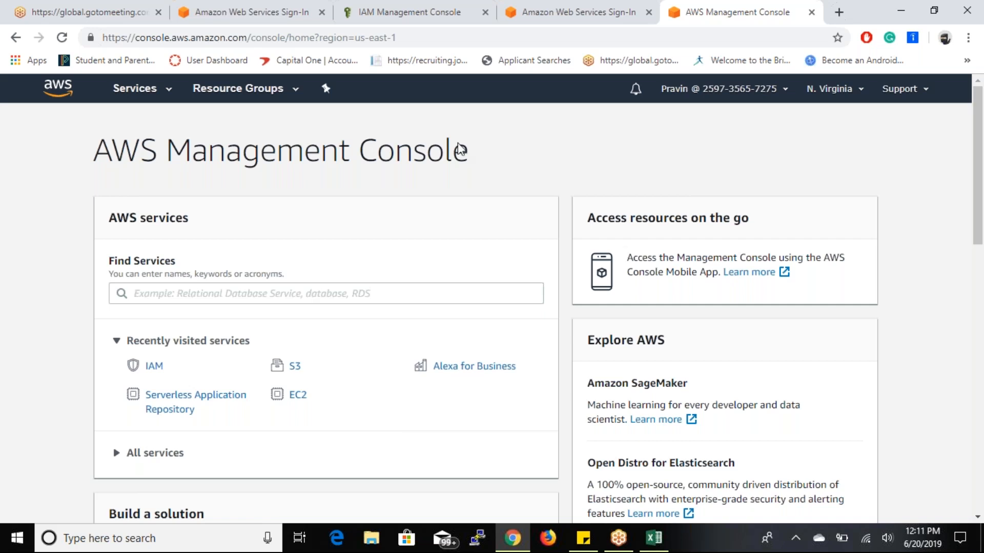
{"action": "left_click", "coordinate": [442, 8]}
{"action": "left_click", "coordinate": [575, 332]}
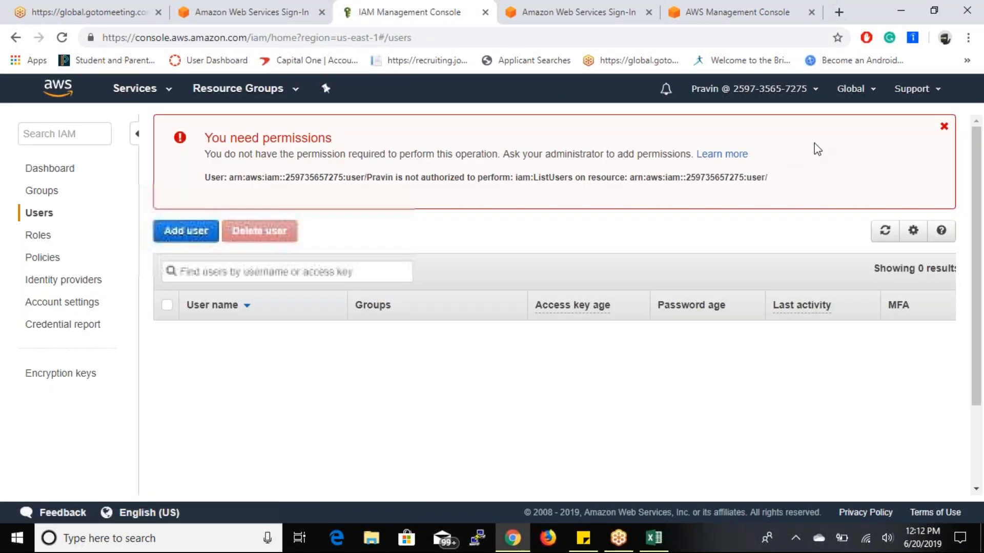
Step: Sign out of the IAM user and sign back in with the root account's password
{"action": "left_click", "coordinate": [789, 90]}
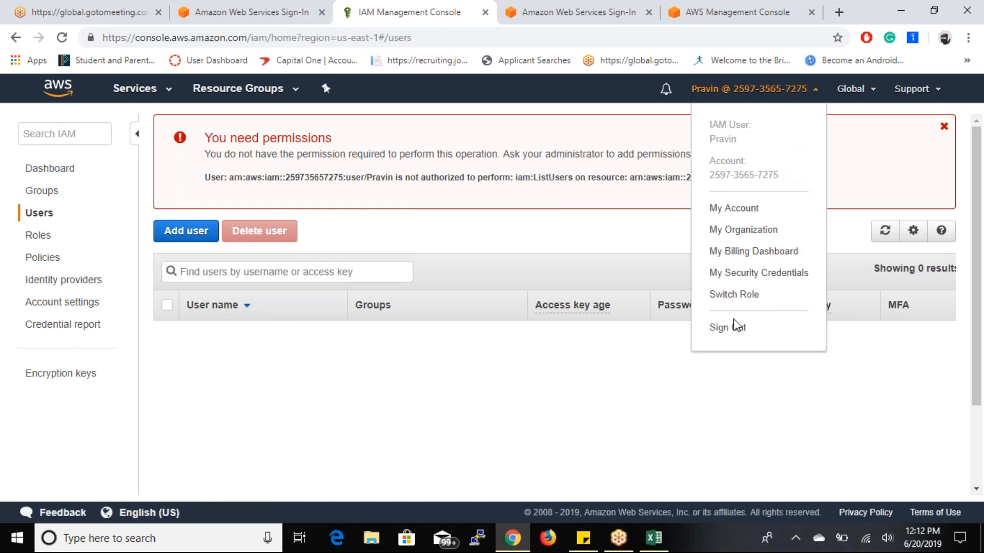
{"action": "left_click", "coordinate": [734, 330]}
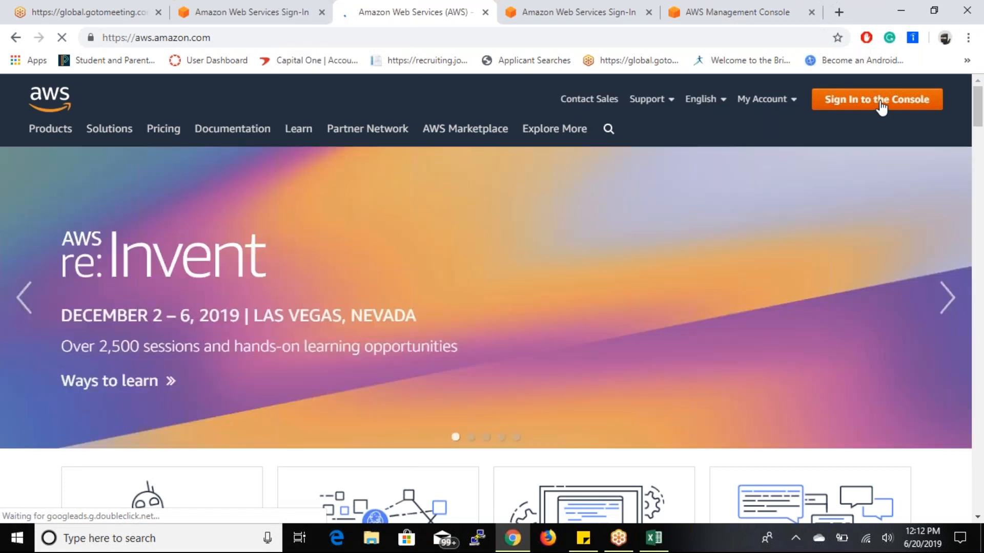
{"action": "left_click", "coordinate": [880, 101]}
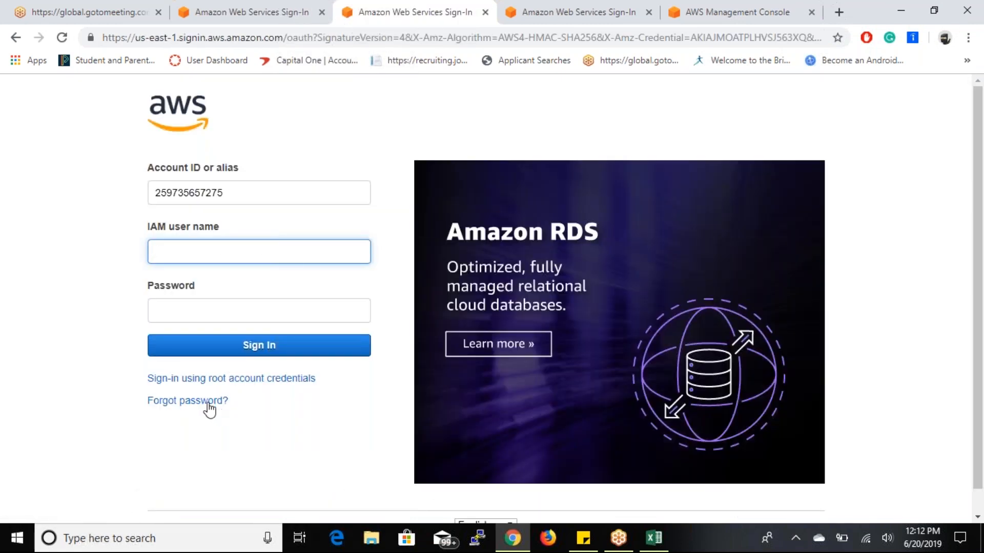
{"action": "left_click", "coordinate": [203, 381]}
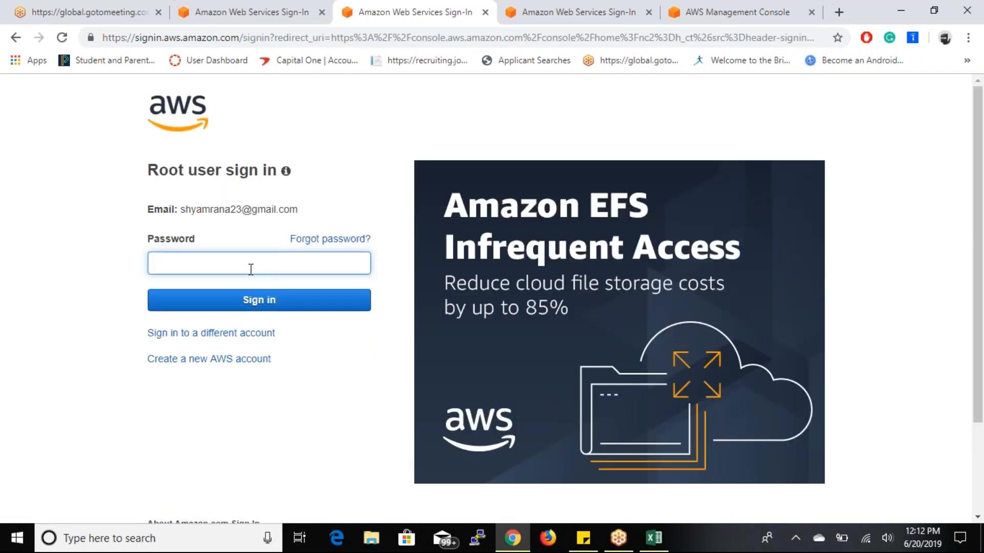
{"action": "type", "text": "••••••••"}
{"action": "key", "text": "Return"}
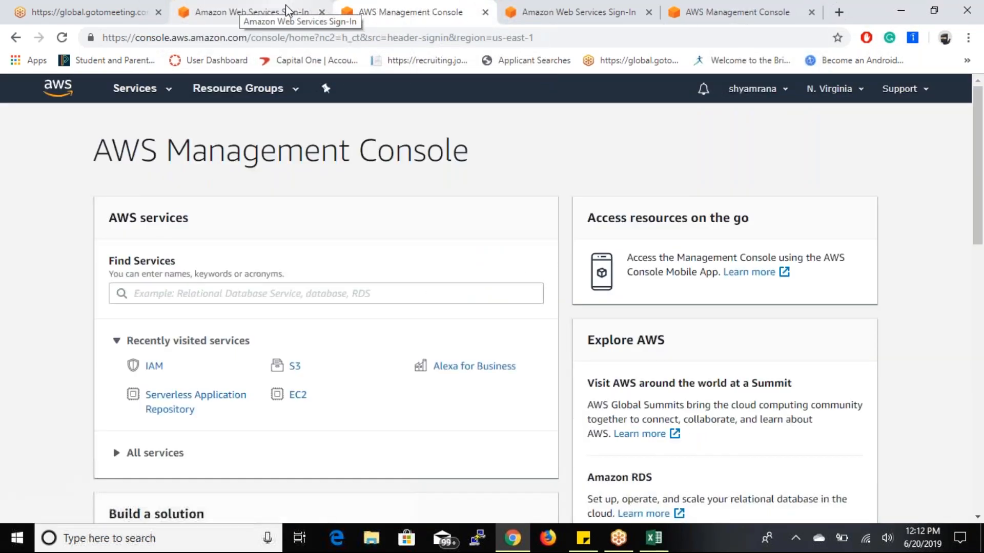
Step: Close the three leftover sign-in and console tabs and open IAM in its own tab
{"action": "left_click", "coordinate": [322, 12]}
{"action": "left_click", "coordinate": [484, 12]}
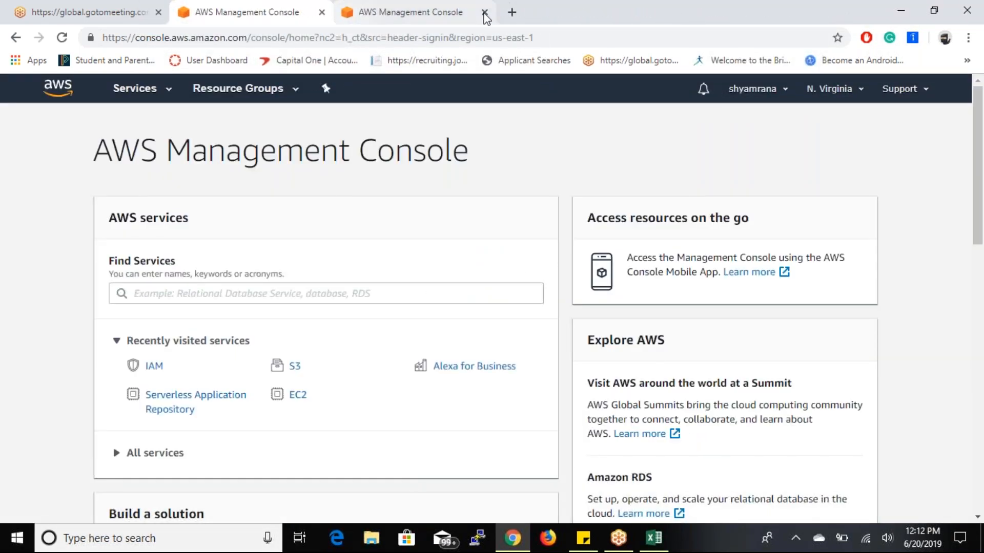
{"action": "left_click", "coordinate": [485, 11]}
{"action": "right_click", "coordinate": [161, 370]}
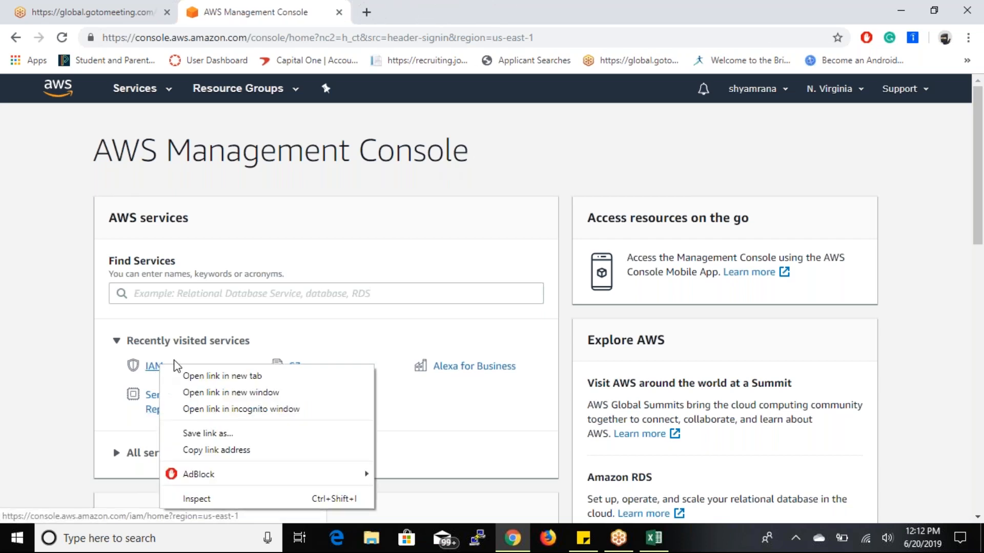
{"action": "left_click", "coordinate": [190, 375]}
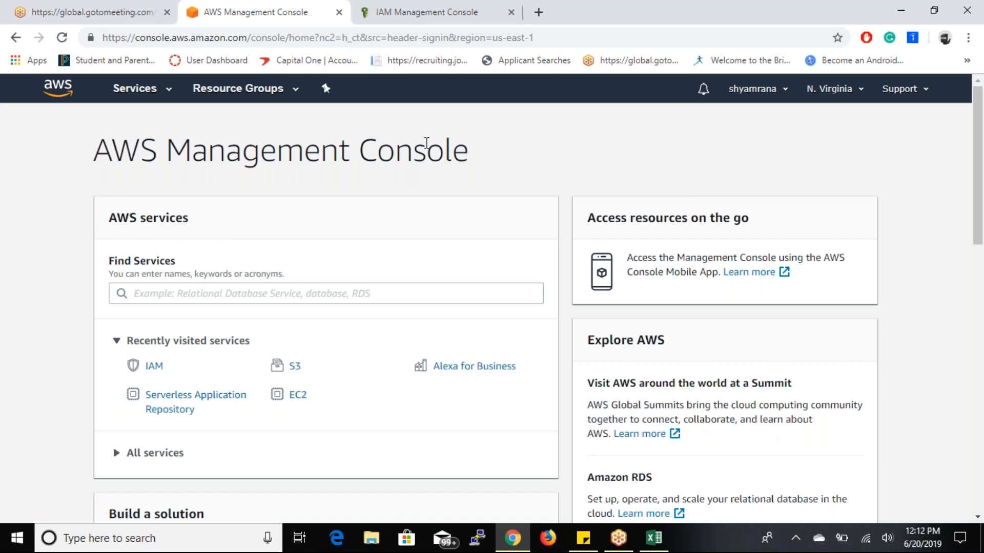
{"action": "left_click", "coordinate": [433, 12]}
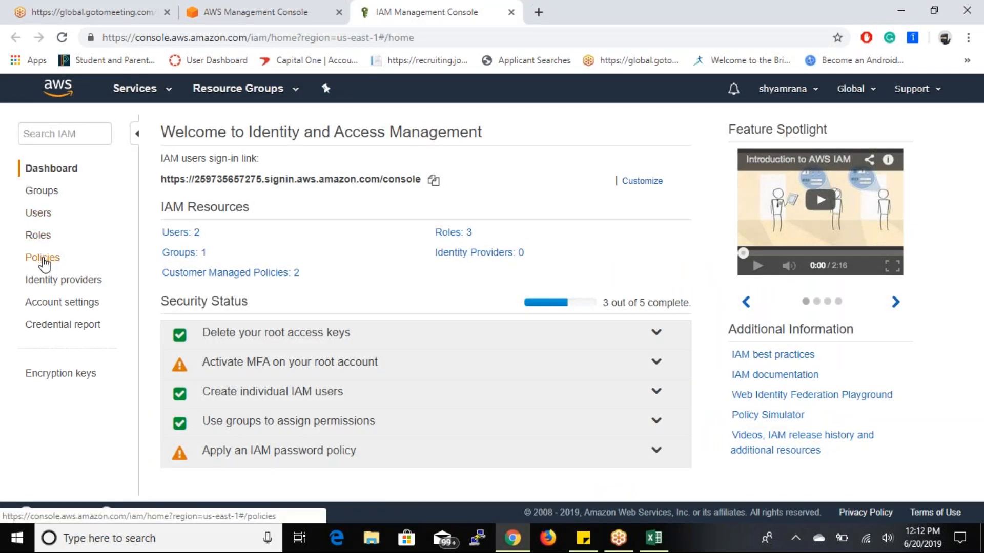
Step: Filter the IAM Policies list by 'deny'
{"action": "left_click", "coordinate": [44, 258]}
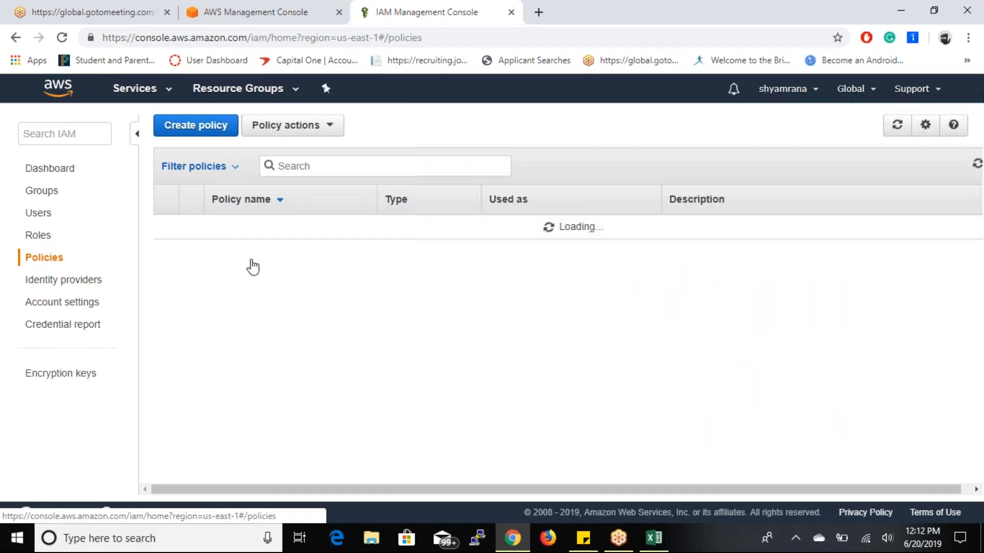
{"action": "scroll", "coordinate": [345, 391], "scroll_direction": "down", "scroll_amount": 10}
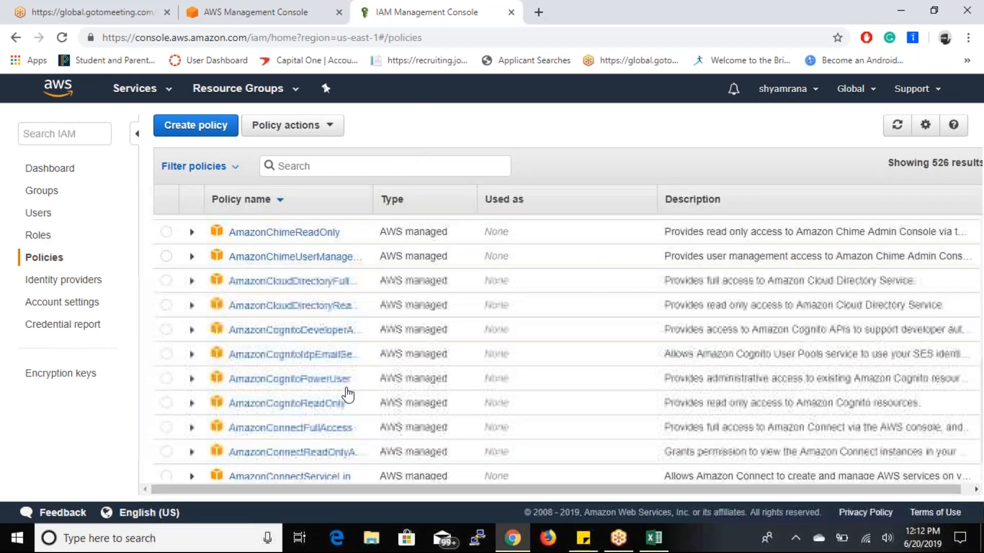
{"action": "left_click", "coordinate": [325, 167]}
{"action": "type", "text": "deny"}
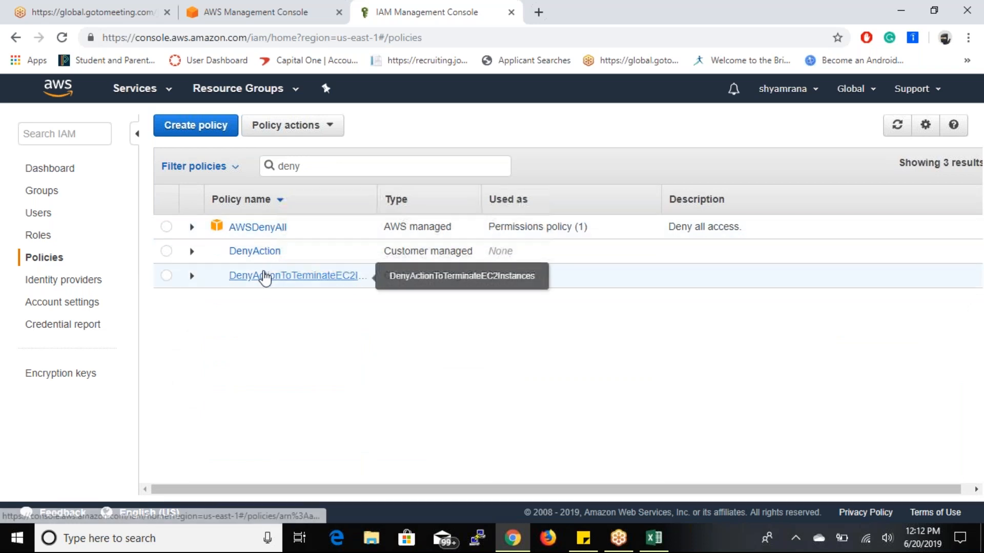
Step: Open DenyActionToTerminateEC2Instances from the filtered list and choose Edit policy on its Summary
{"action": "left_click", "coordinate": [265, 276]}
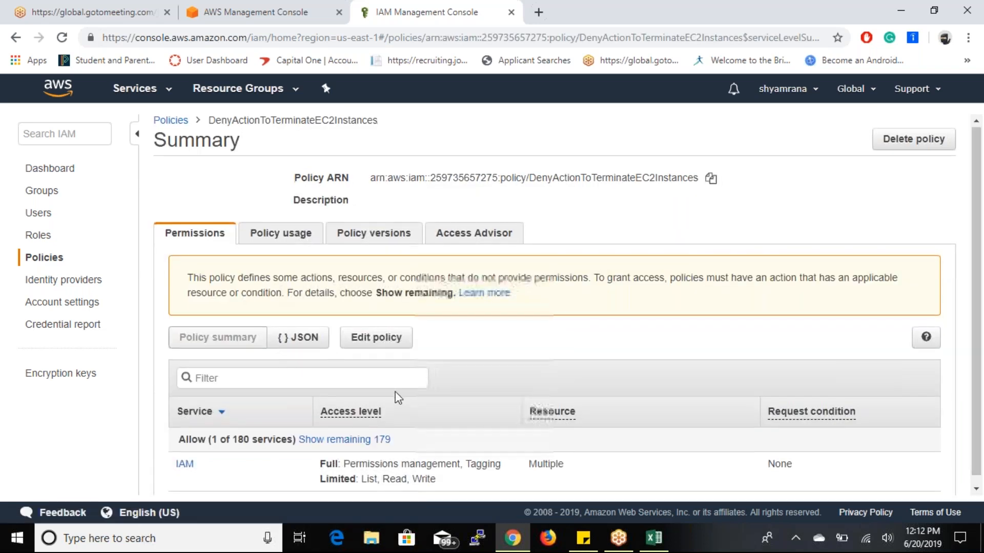
{"action": "scroll", "coordinate": [432, 445], "scroll_direction": "down", "scroll_amount": 1}
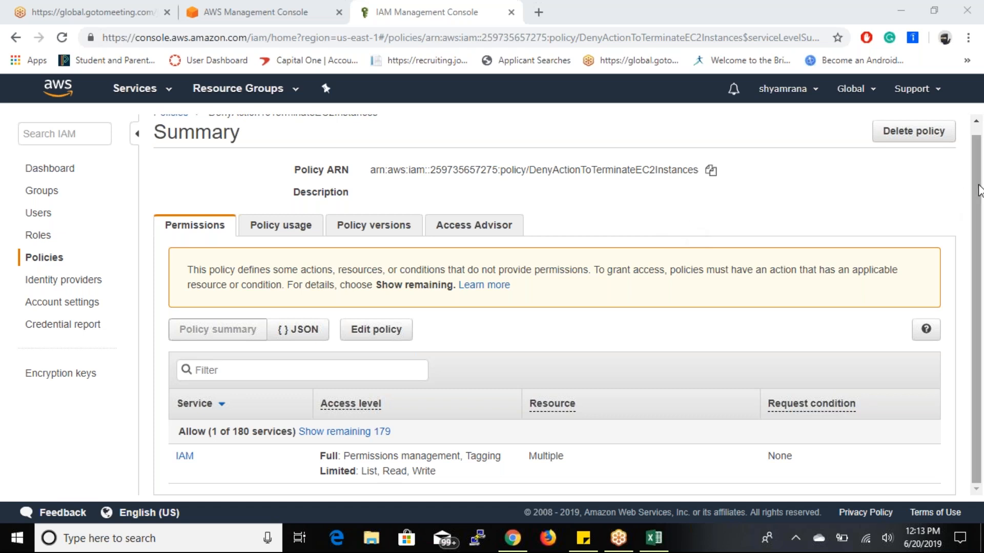
{"action": "scroll", "coordinate": [979, 174], "scroll_direction": "up", "scroll_amount": 1}
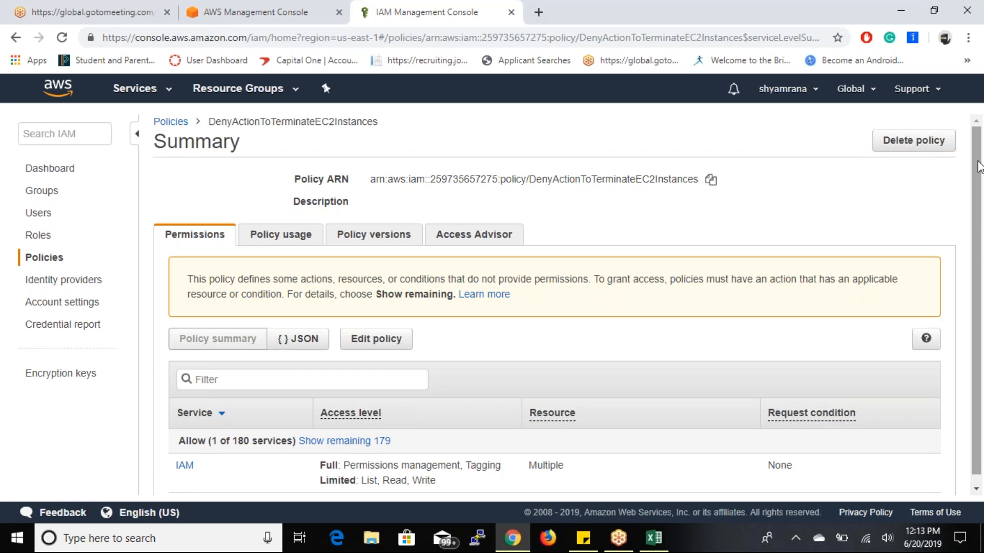
{"action": "left_click", "coordinate": [404, 341]}
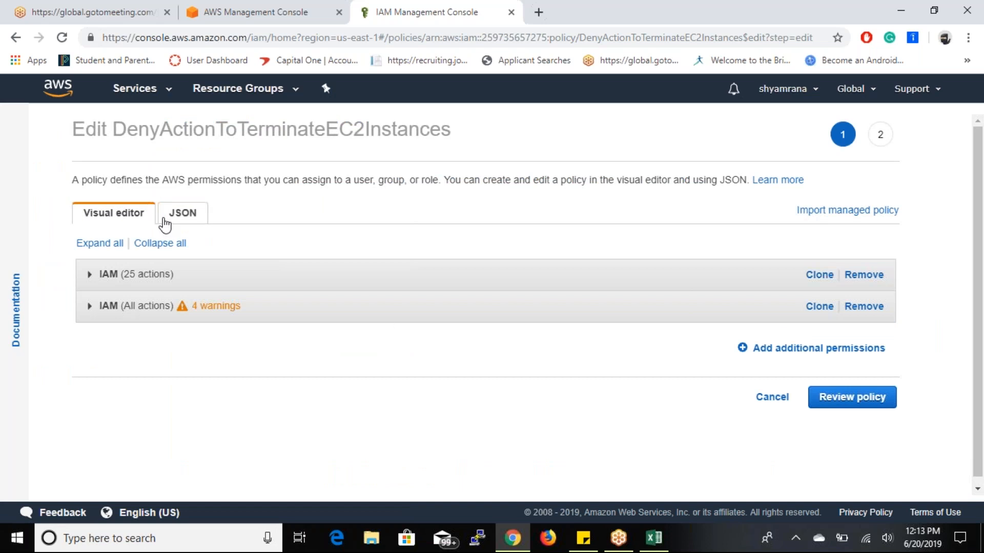
Step: Read through the policy's JSON document, then go back without saving any changes
{"action": "left_click", "coordinate": [174, 220]}
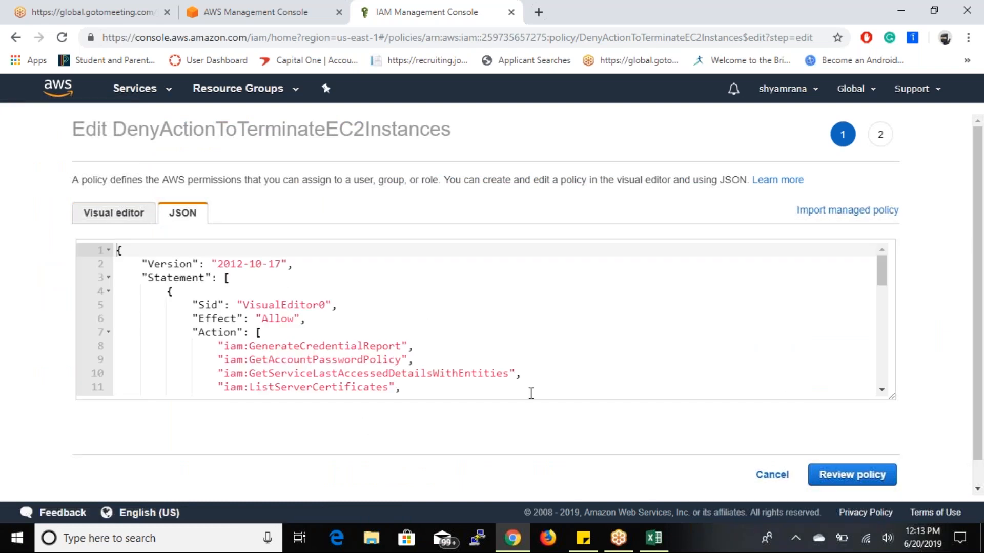
{"action": "scroll", "coordinate": [610, 317], "scroll_direction": "down", "scroll_amount": 1}
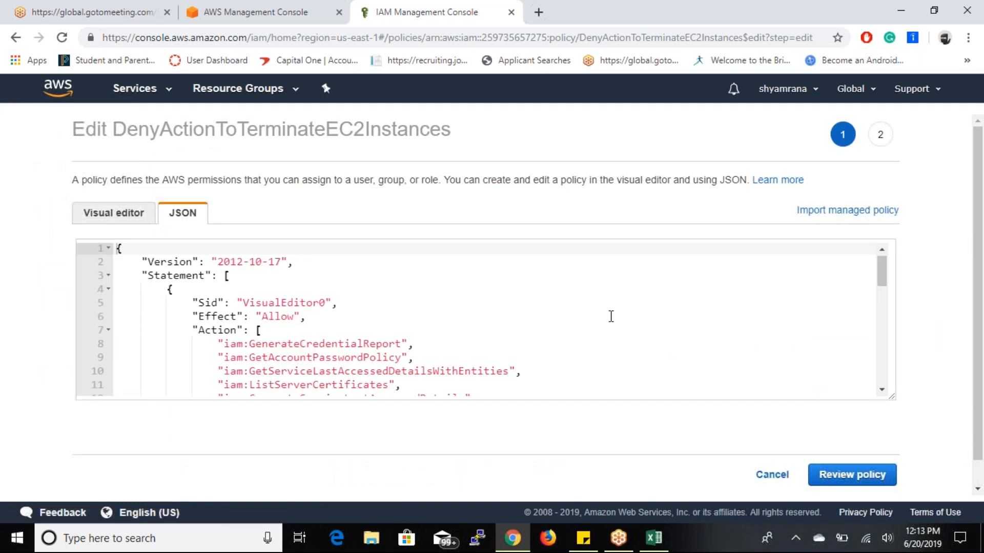
{"action": "scroll", "coordinate": [610, 317], "scroll_direction": "down", "scroll_amount": 3}
{"action": "scroll", "coordinate": [611, 317], "scroll_direction": "down", "scroll_amount": 3}
{"action": "scroll", "coordinate": [611, 317], "scroll_direction": "down", "scroll_amount": 4}
{"action": "scroll", "coordinate": [611, 317], "scroll_direction": "down", "scroll_amount": 3}
{"action": "scroll", "coordinate": [610, 317], "scroll_direction": "down", "scroll_amount": 3}
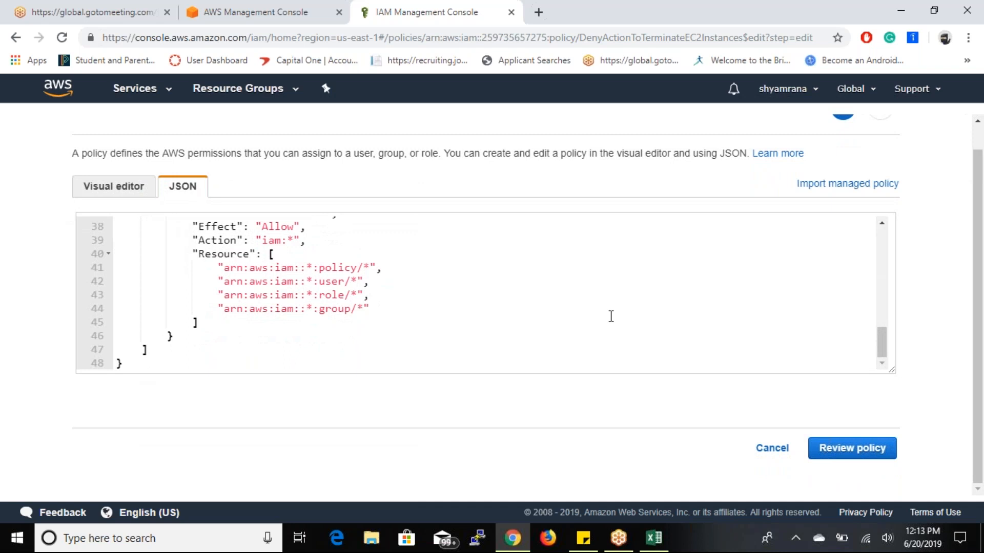
{"action": "scroll", "coordinate": [610, 316], "scroll_direction": "up", "scroll_amount": 1}
{"action": "scroll", "coordinate": [611, 316], "scroll_direction": "up", "scroll_amount": 5}
{"action": "scroll", "coordinate": [610, 316], "scroll_direction": "up", "scroll_amount": 15}
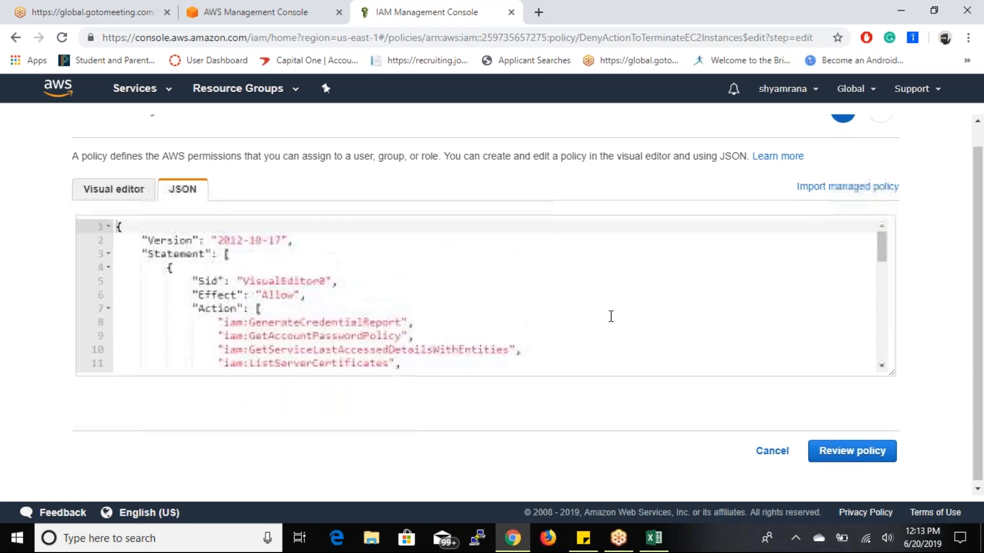
{"action": "scroll", "coordinate": [611, 317], "scroll_direction": "up", "scroll_amount": 2}
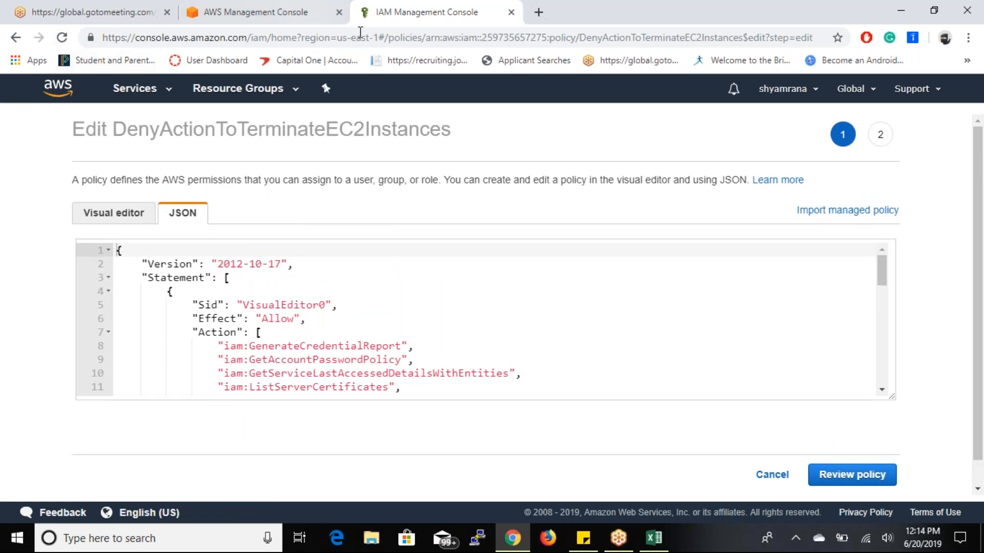
{"action": "left_click", "coordinate": [14, 40]}
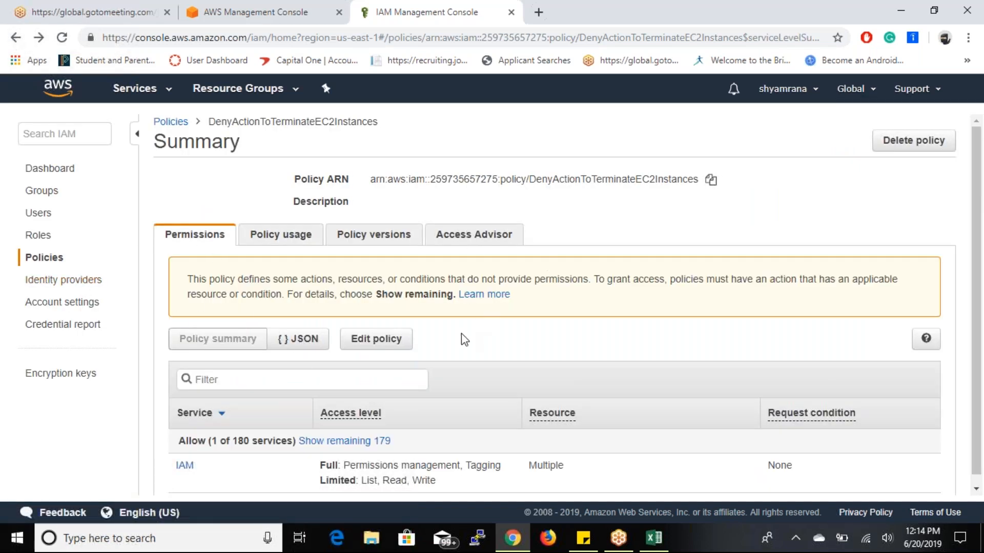
{"action": "scroll", "coordinate": [459, 338], "scroll_direction": "down", "scroll_amount": 1}
Step: Draft a new policy granting all IAM actions (iam:*), then abandon it for the Policies list
{"action": "left_click", "coordinate": [42, 262]}
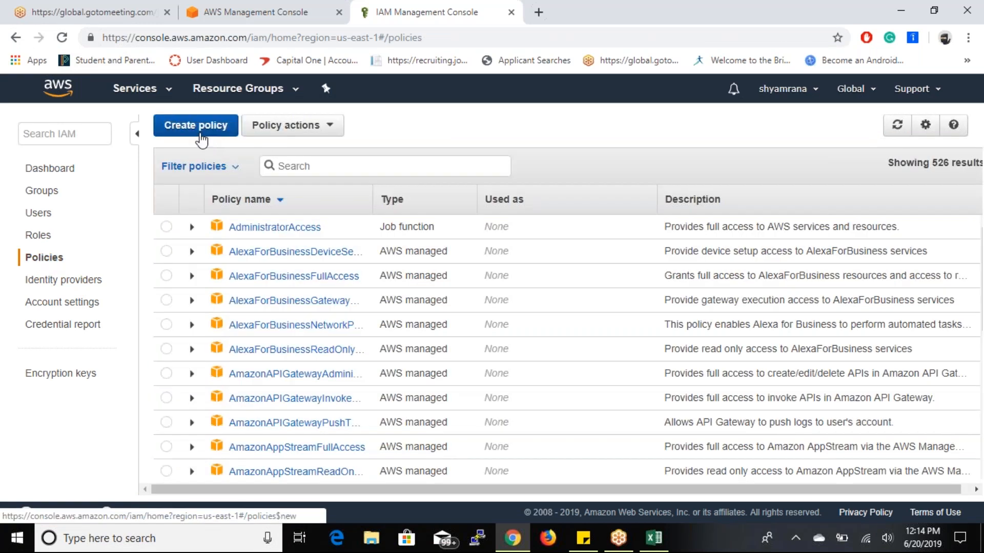
{"action": "left_click", "coordinate": [197, 134]}
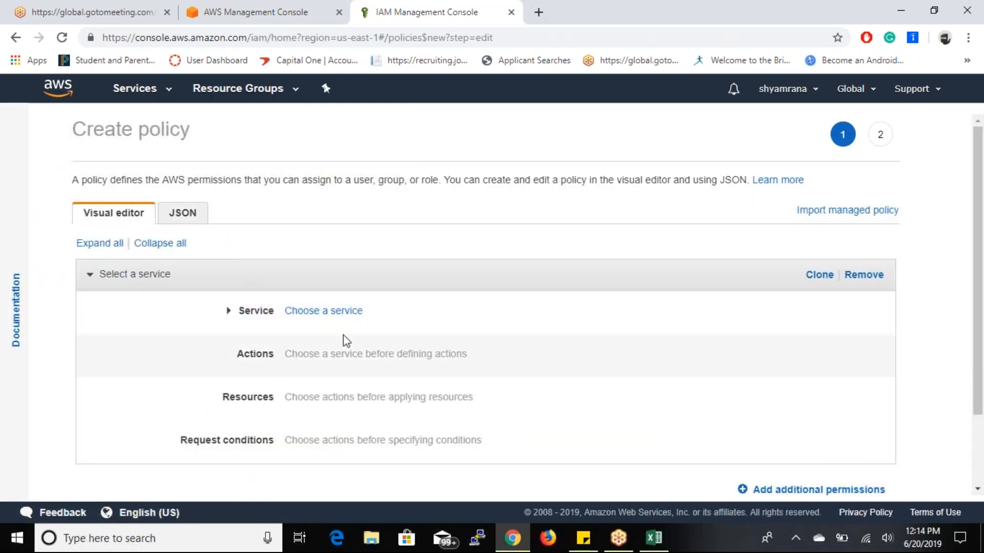
{"action": "left_click", "coordinate": [338, 312]}
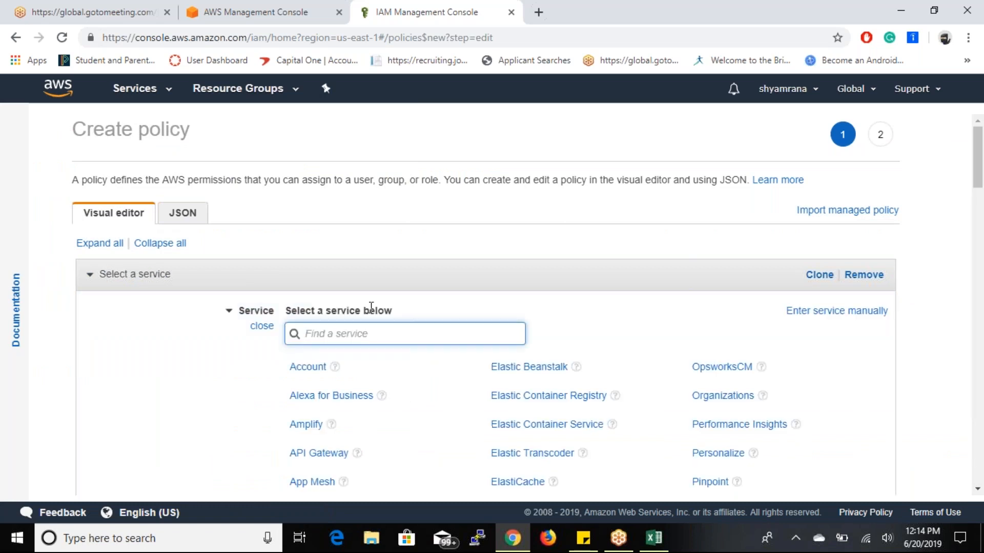
{"action": "type", "text": "iam"}
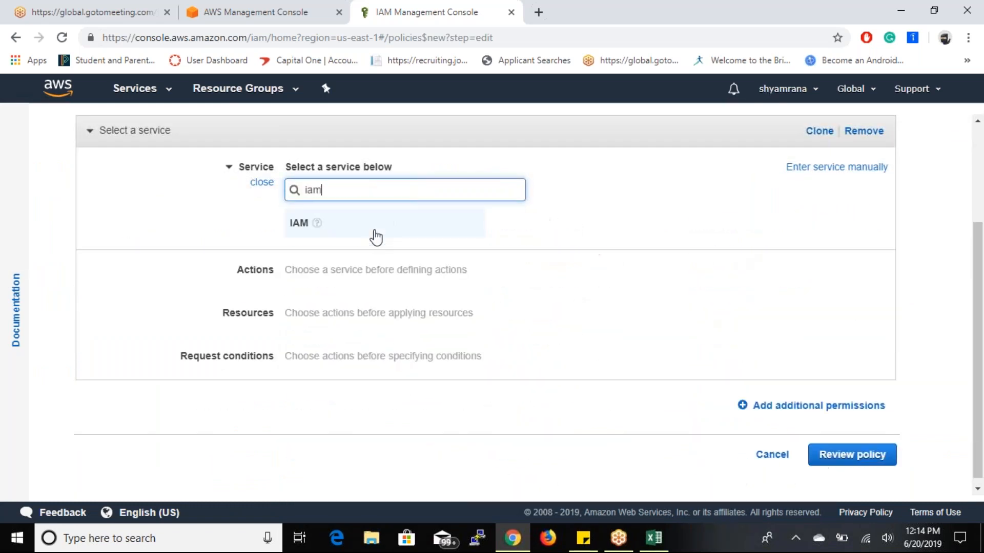
{"action": "left_click", "coordinate": [348, 231]}
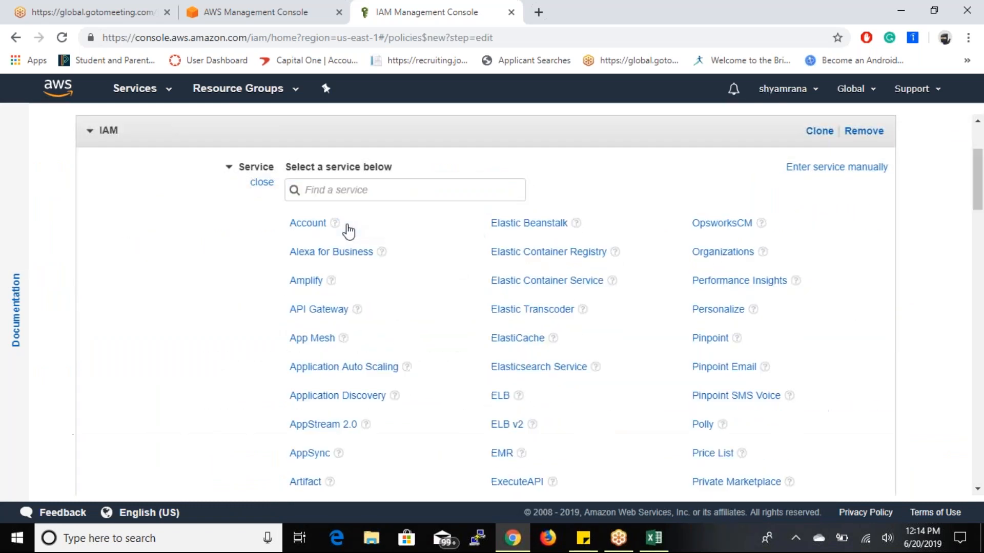
{"action": "left_click", "coordinate": [290, 280]}
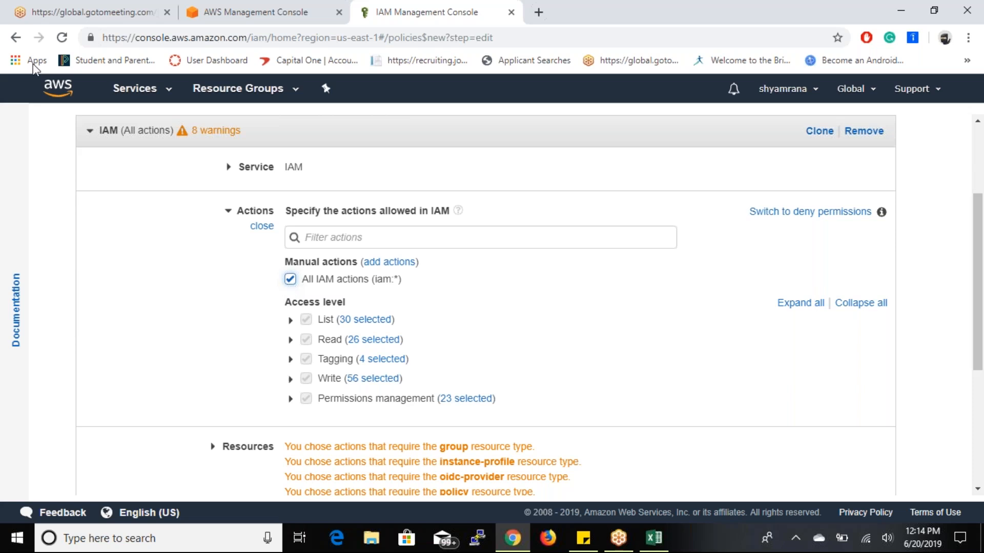
{"action": "left_click", "coordinate": [10, 42]}
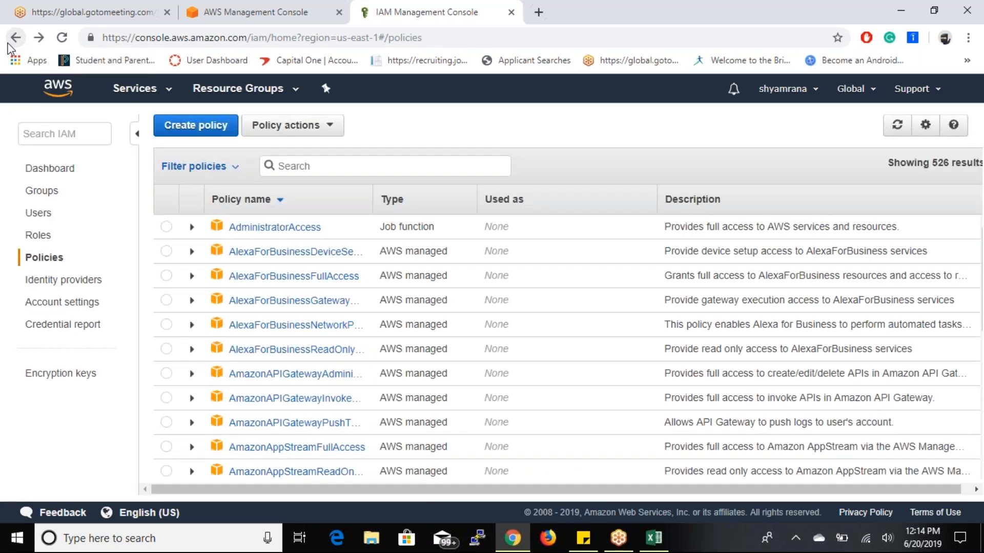
Step: Create a new policy and pick EC2 from the service search
{"action": "left_click", "coordinate": [208, 125]}
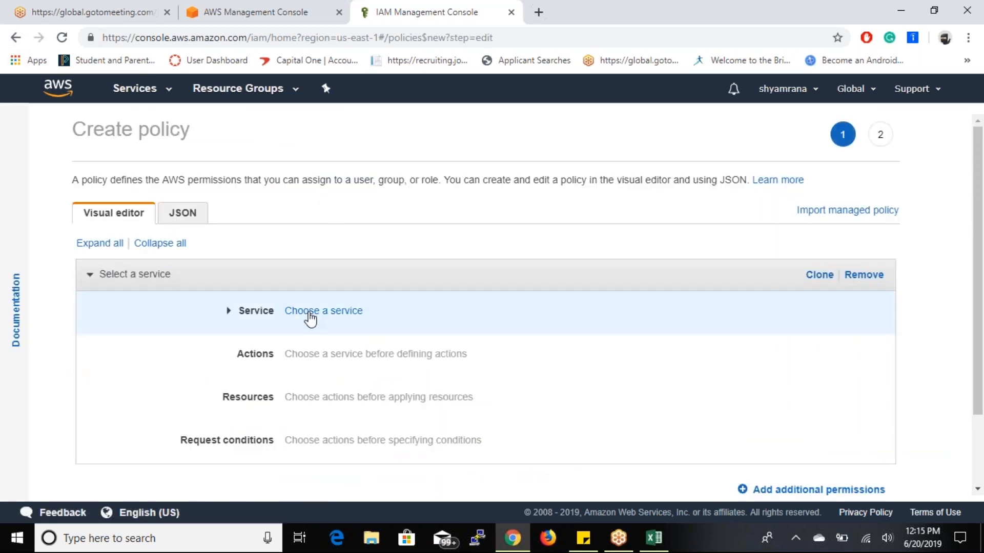
{"action": "left_click", "coordinate": [310, 313]}
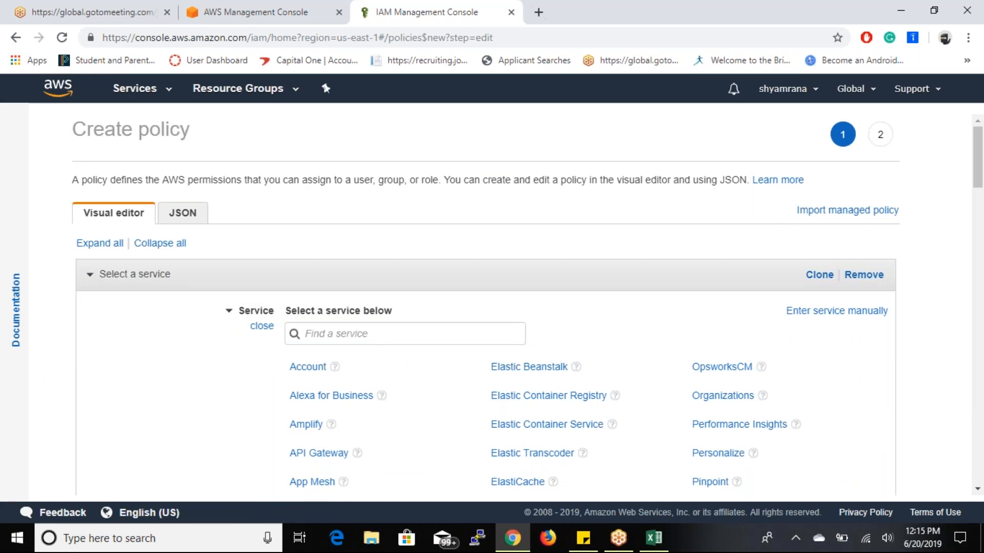
{"action": "left_click", "coordinate": [307, 333]}
{"action": "type", "text": "2"}
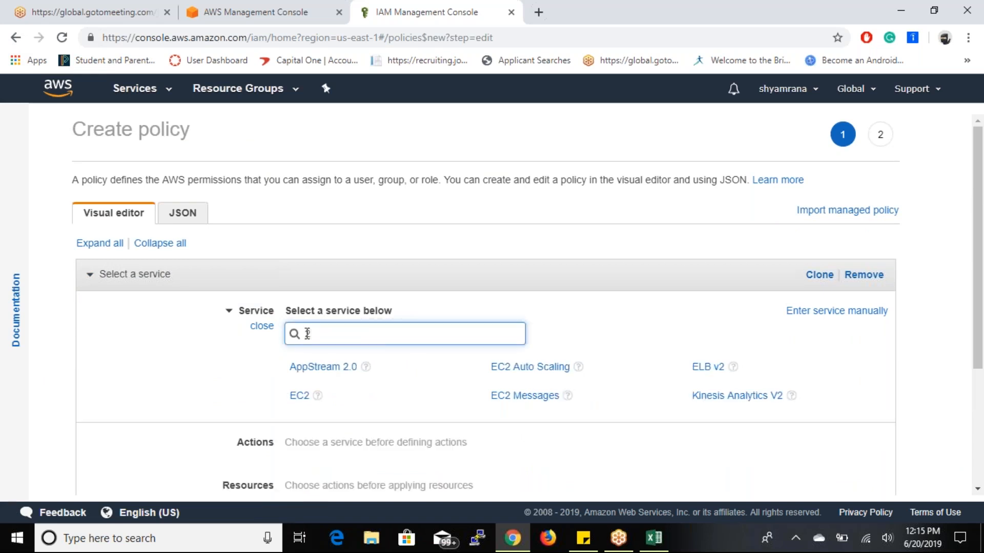
{"action": "left_click", "coordinate": [301, 396]}
{"action": "scroll", "coordinate": [182, 387], "scroll_direction": "down", "scroll_amount": 3}
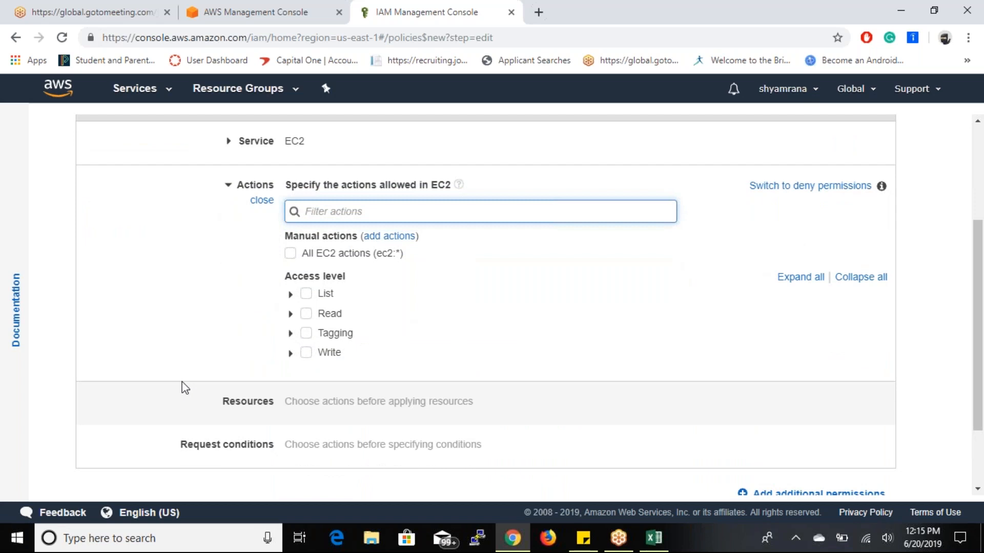
{"action": "left_click", "coordinate": [245, 282]}
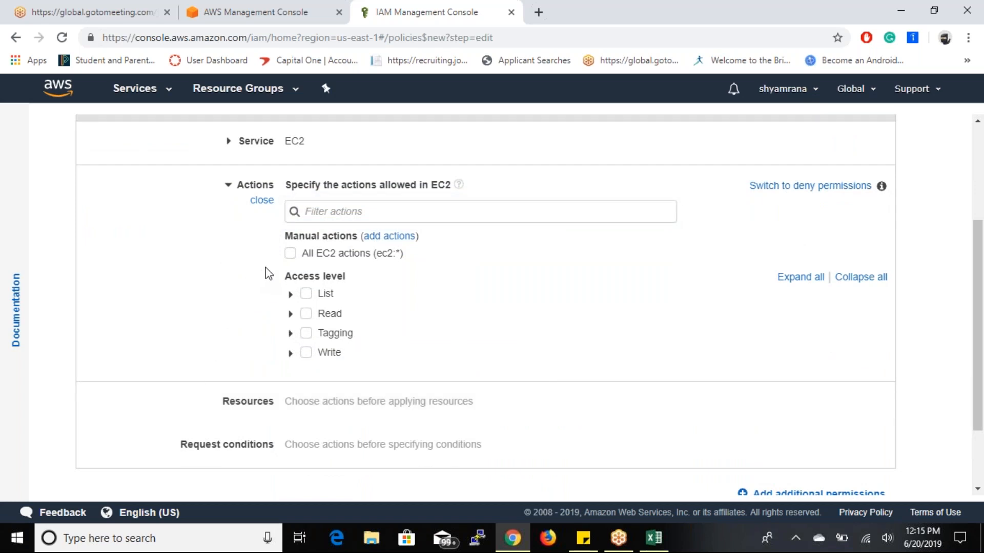
{"action": "left_click_drag", "start_coordinate": [265, 271], "coordinate": [287, 253]}
{"action": "left_click", "coordinate": [249, 269]}
{"action": "scroll", "coordinate": [248, 270], "scroll_direction": "up", "scroll_amount": 2}
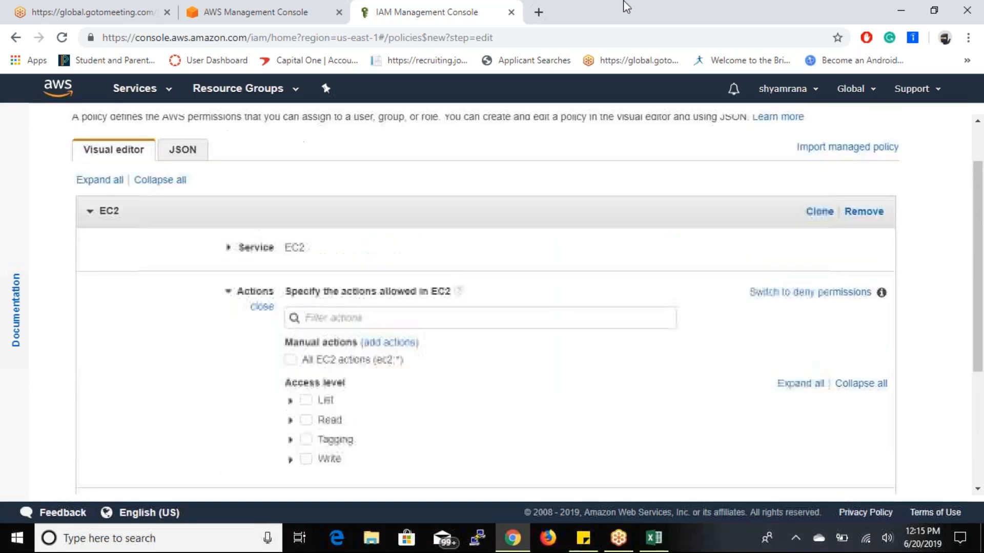
Step: In a new tab, search Google for 'aws policy generator' and open the AWS Policy Generator result
{"action": "left_click", "coordinate": [538, 12]}
{"action": "type", "text": "aws"}
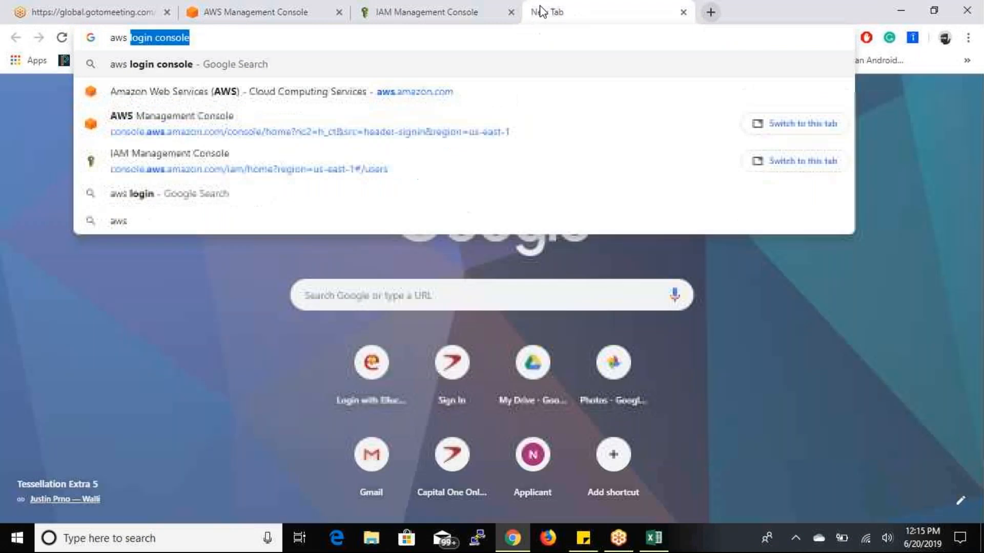
{"action": "type", "text": " policy"}
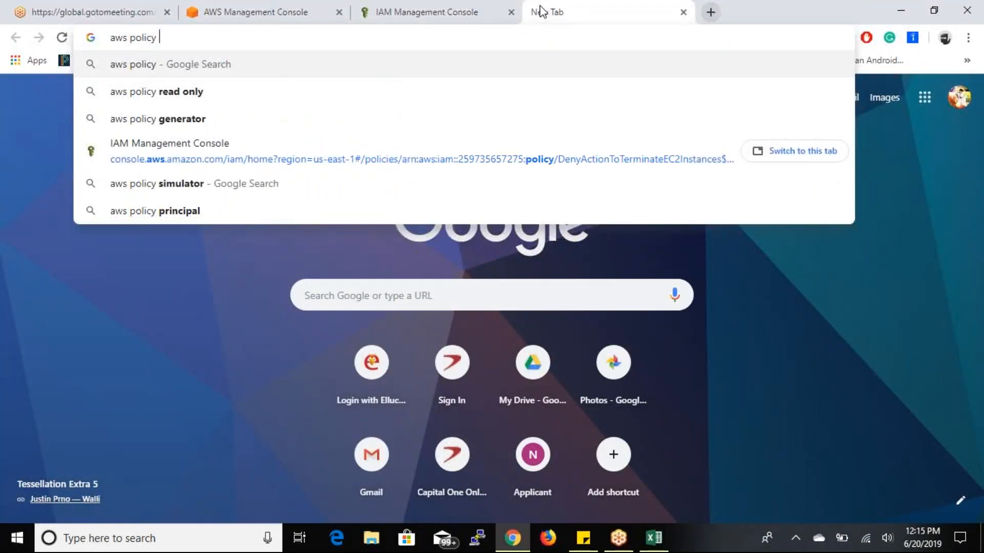
{"action": "key", "text": "Down"}
{"action": "key", "text": "Down"}
{"action": "key", "text": "Return"}
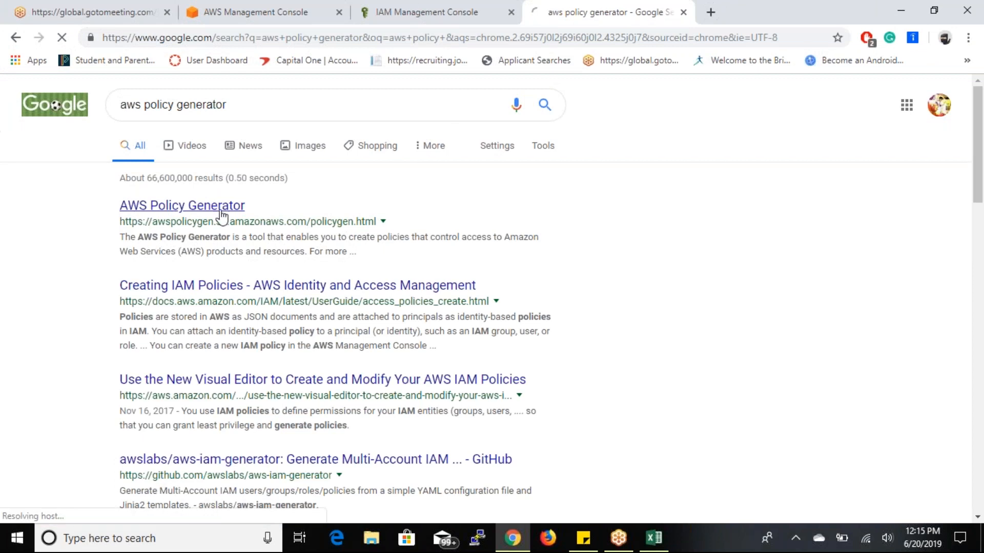
{"action": "left_click", "coordinate": [217, 209]}
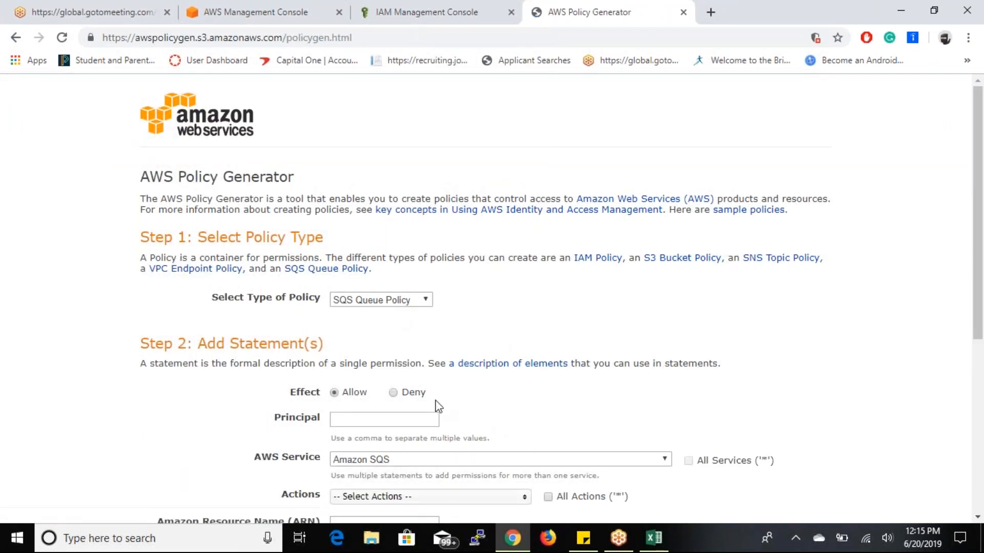
Step: Set Select Type of Policy to IAM Policy in the Policy Generator
{"action": "left_click", "coordinate": [402, 302]}
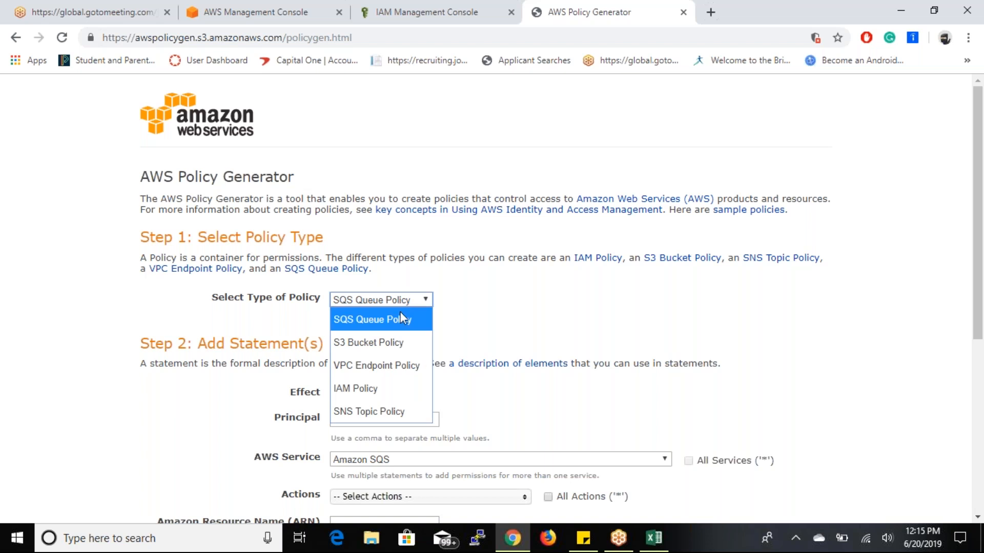
{"action": "left_click", "coordinate": [380, 391]}
{"action": "scroll", "coordinate": [481, 319], "scroll_direction": "down", "scroll_amount": 3}
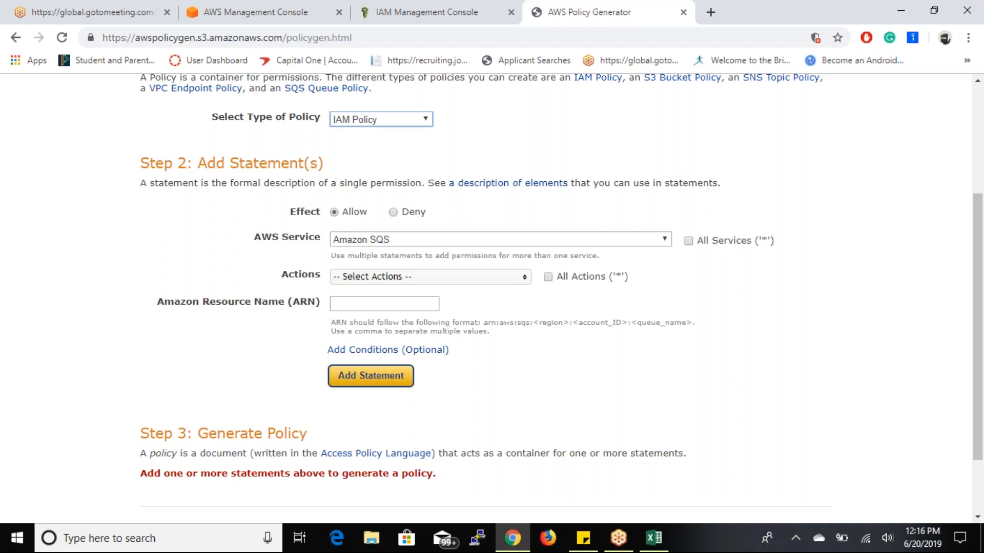
Step: Pick Amazon EC2 from the AWS Service dropdown list
{"action": "left_click", "coordinate": [432, 239]}
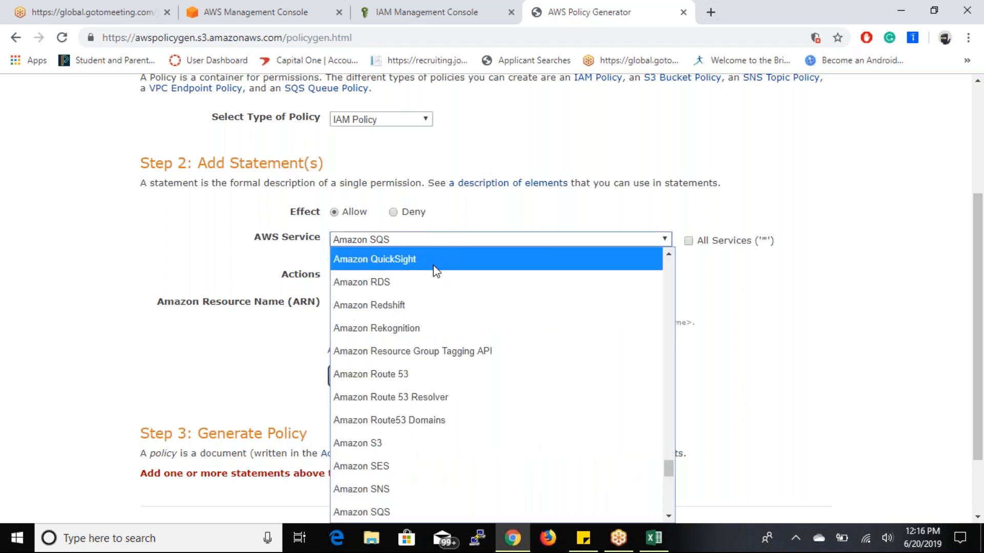
{"action": "scroll", "coordinate": [429, 334], "scroll_direction": "down", "scroll_amount": 8}
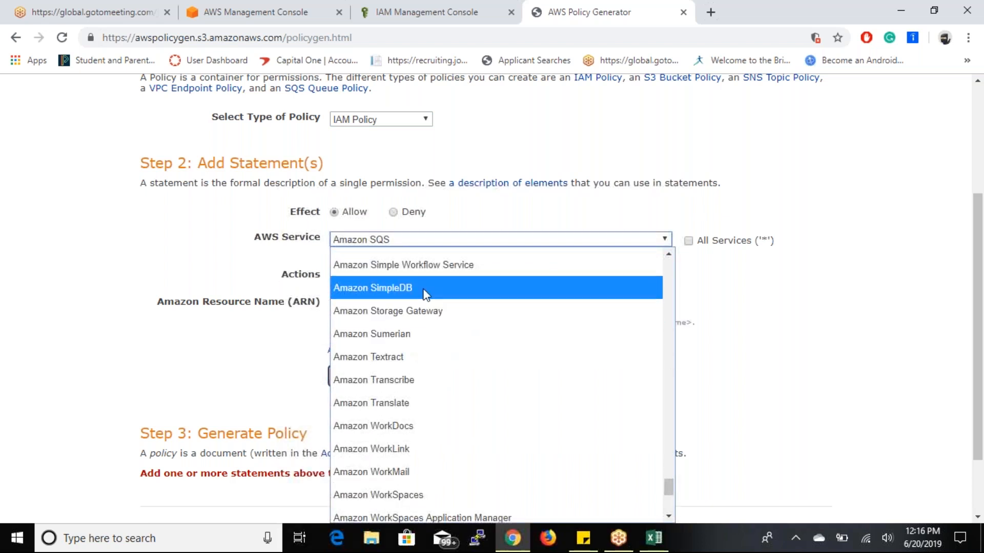
{"action": "scroll", "coordinate": [423, 396], "scroll_direction": "down", "scroll_amount": 3}
{"action": "scroll", "coordinate": [423, 395], "scroll_direction": "up", "scroll_amount": 7}
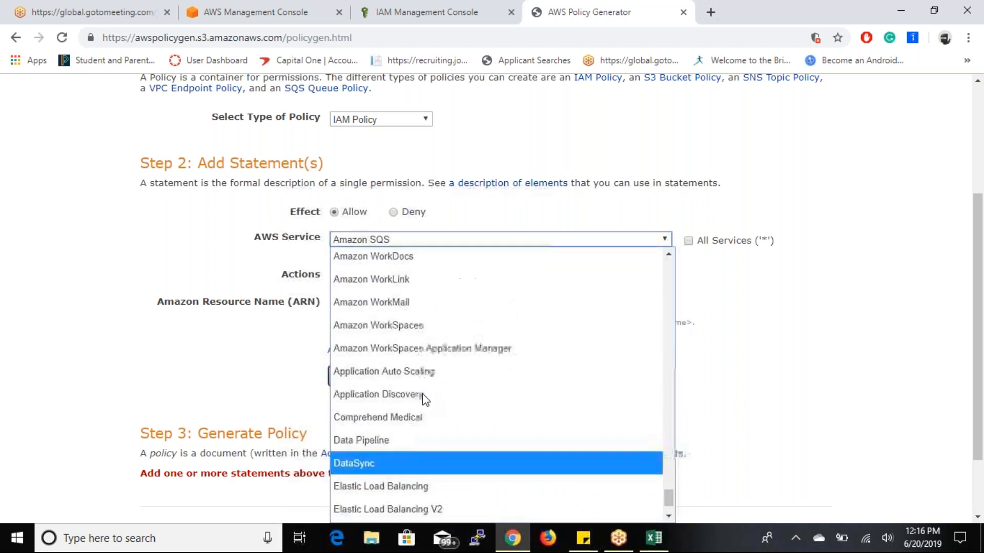
{"action": "scroll", "coordinate": [423, 395], "scroll_direction": "up", "scroll_amount": 5}
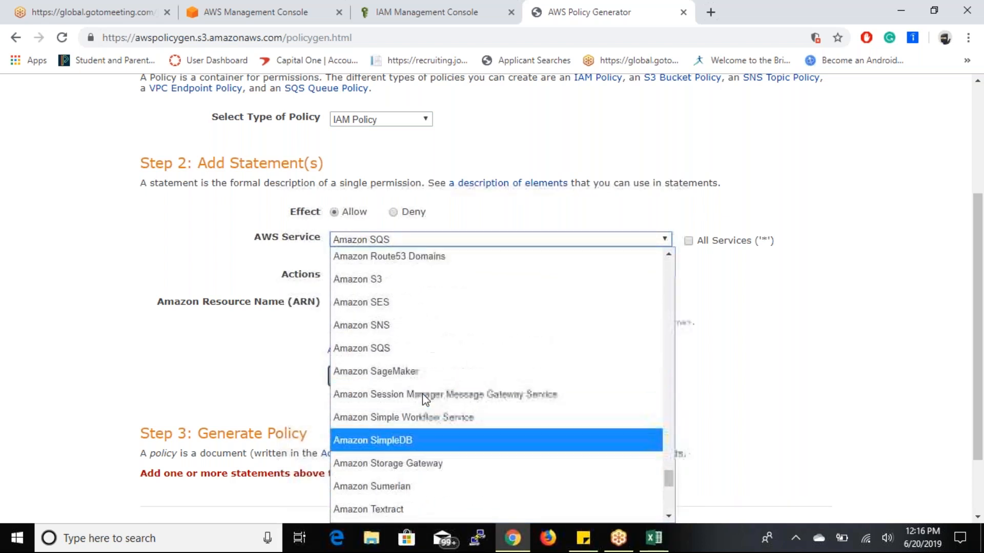
{"action": "scroll", "coordinate": [423, 395], "scroll_direction": "up", "scroll_amount": 7}
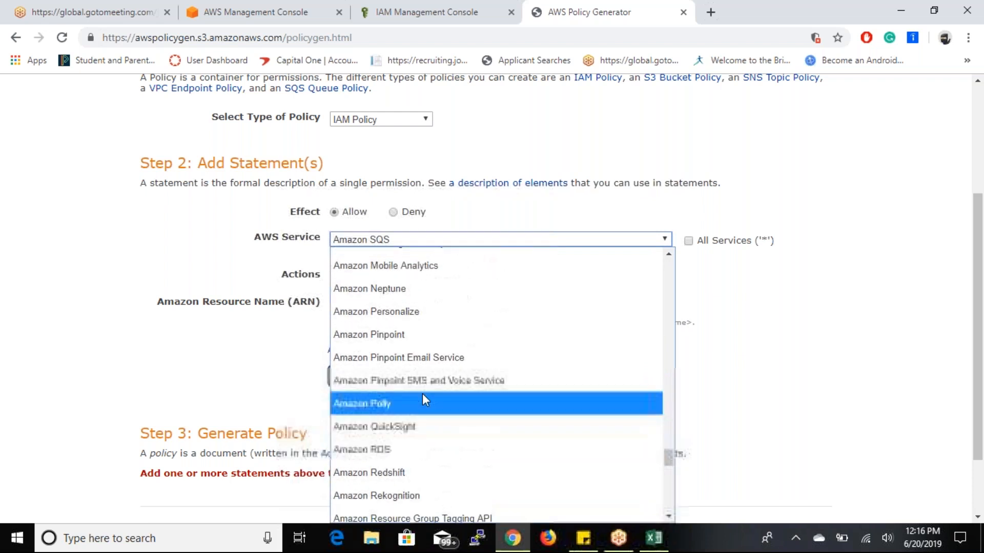
{"action": "scroll", "coordinate": [424, 400], "scroll_direction": "up", "scroll_amount": 2}
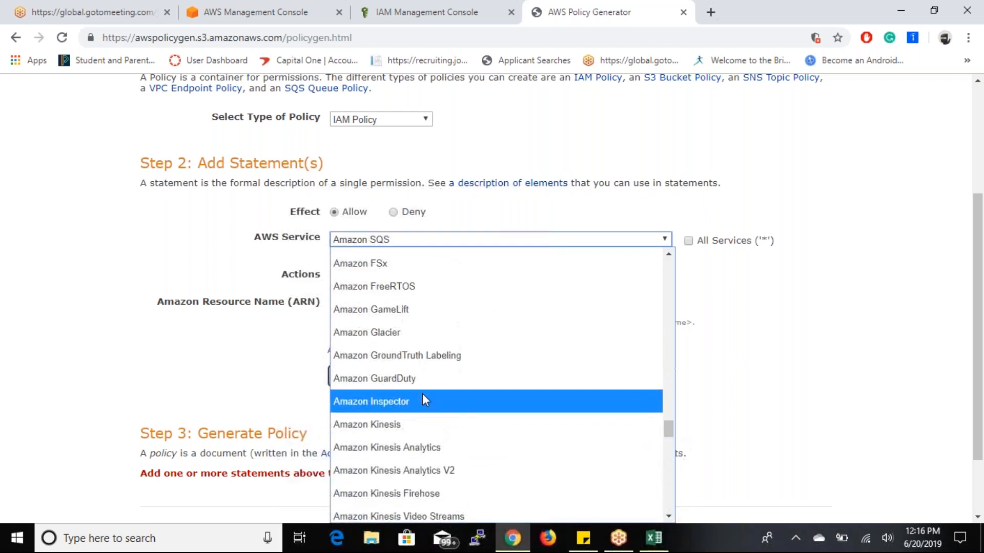
{"action": "scroll", "coordinate": [424, 399], "scroll_direction": "up", "scroll_amount": 7}
{"action": "scroll", "coordinate": [424, 398], "scroll_direction": "down", "scroll_amount": 5}
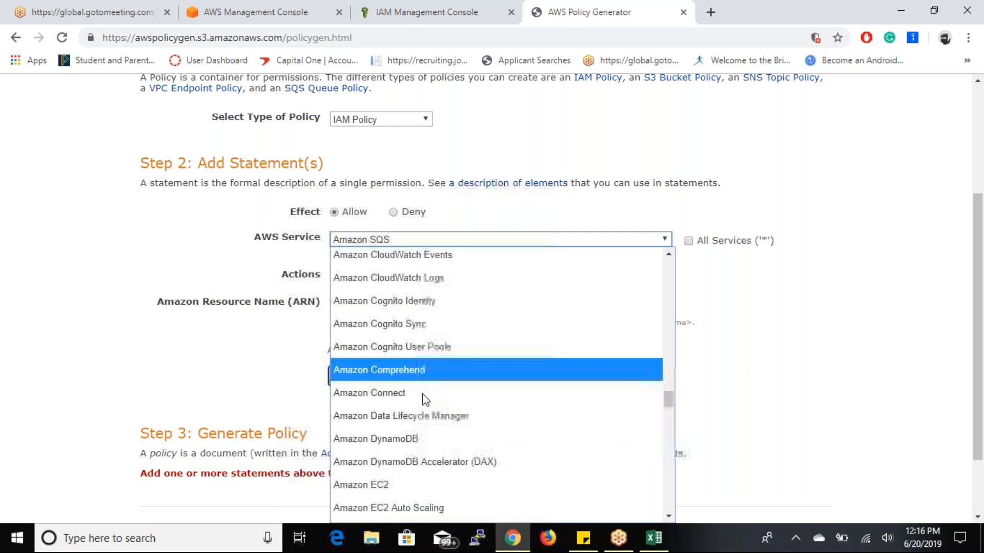
{"action": "scroll", "coordinate": [402, 263], "scroll_direction": "up", "scroll_amount": 1}
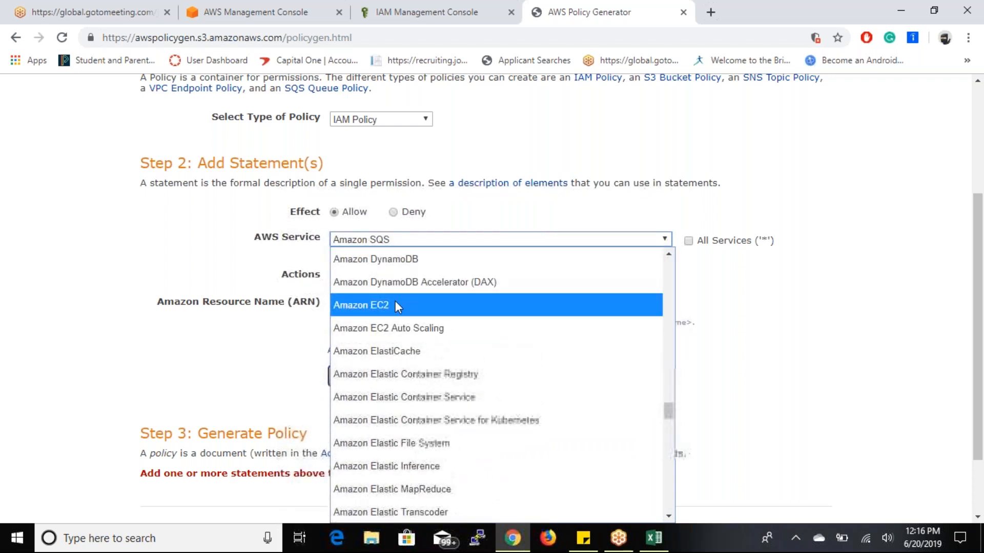
{"action": "left_click", "coordinate": [395, 301]}
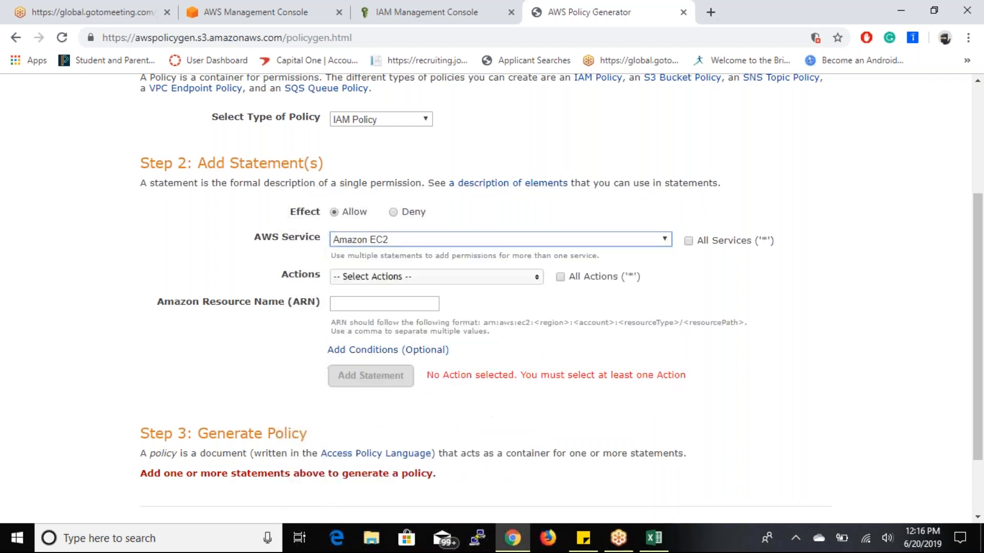
Step: Tick only TerminateInstances in the EC2 Actions list and close the list
{"action": "left_click", "coordinate": [509, 278]}
{"action": "scroll", "coordinate": [464, 341], "scroll_direction": "down", "scroll_amount": 1}
{"action": "scroll", "coordinate": [464, 341], "scroll_direction": "down", "scroll_amount": 4}
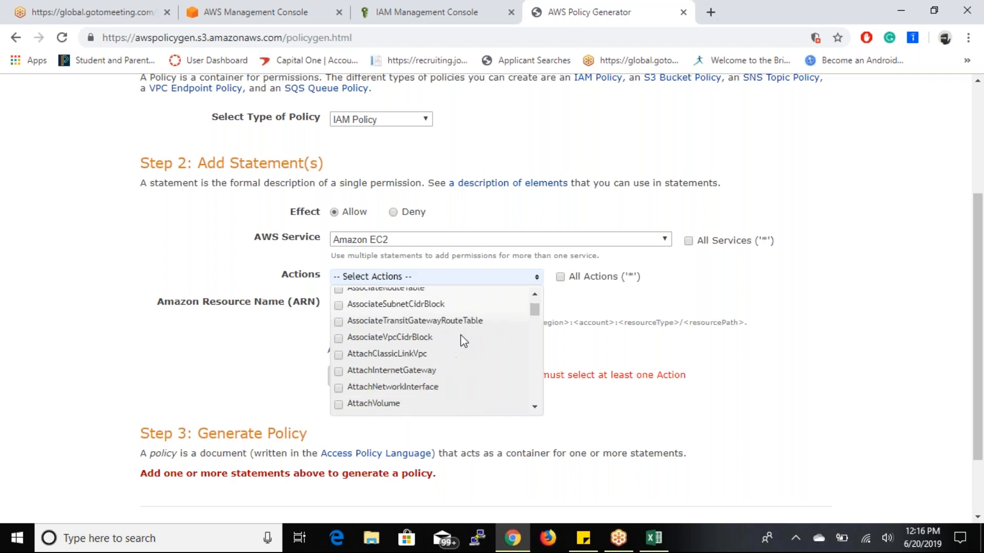
{"action": "scroll", "coordinate": [464, 341], "scroll_direction": "down", "scroll_amount": 3}
{"action": "scroll", "coordinate": [464, 341], "scroll_direction": "down", "scroll_amount": 6}
{"action": "scroll", "coordinate": [464, 341], "scroll_direction": "down", "scroll_amount": 6}
{"action": "scroll", "coordinate": [464, 341], "scroll_direction": "down", "scroll_amount": 8}
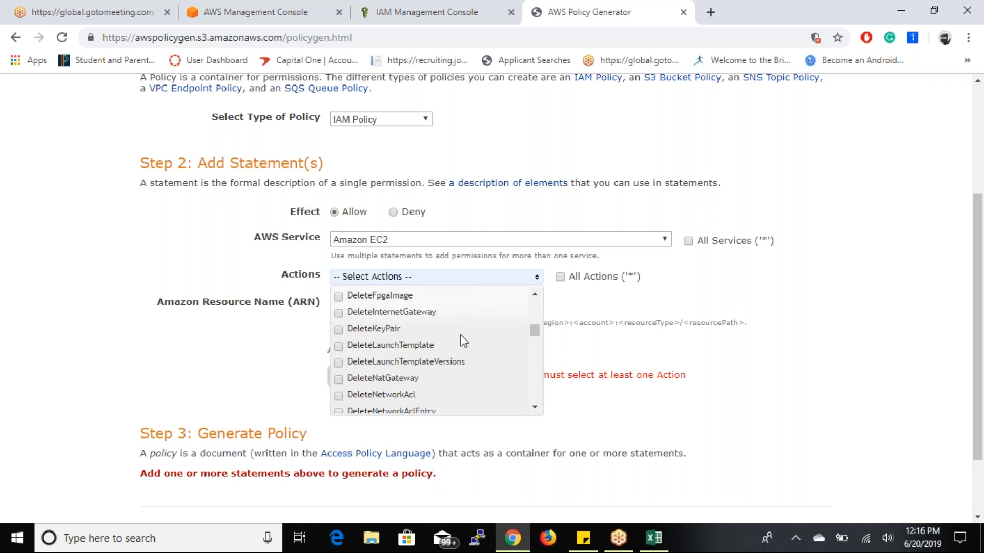
{"action": "scroll", "coordinate": [464, 341], "scroll_direction": "down", "scroll_amount": 15}
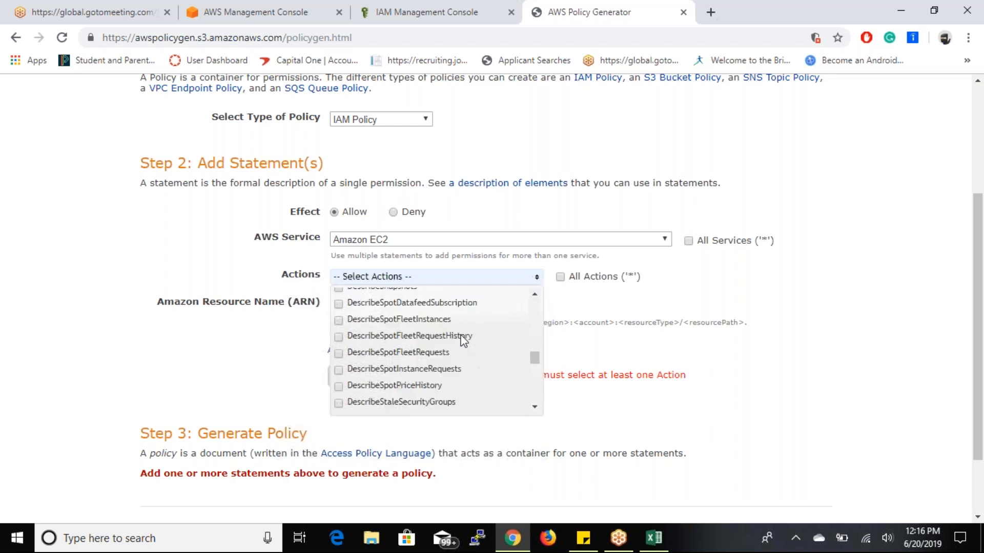
{"action": "scroll", "coordinate": [463, 341], "scroll_direction": "down", "scroll_amount": 12}
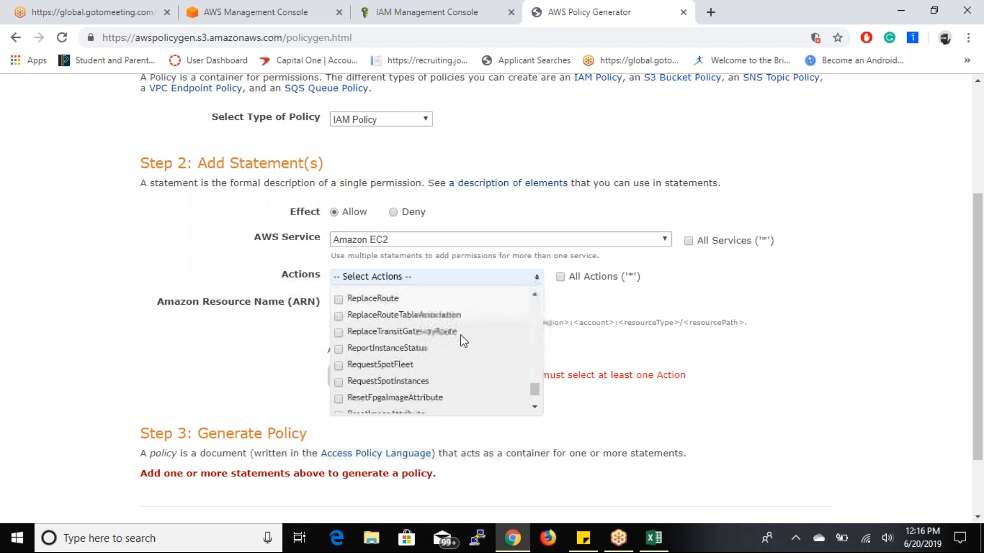
{"action": "scroll", "coordinate": [459, 338], "scroll_direction": "down", "scroll_amount": 3}
{"action": "scroll", "coordinate": [451, 340], "scroll_direction": "up", "scroll_amount": 1}
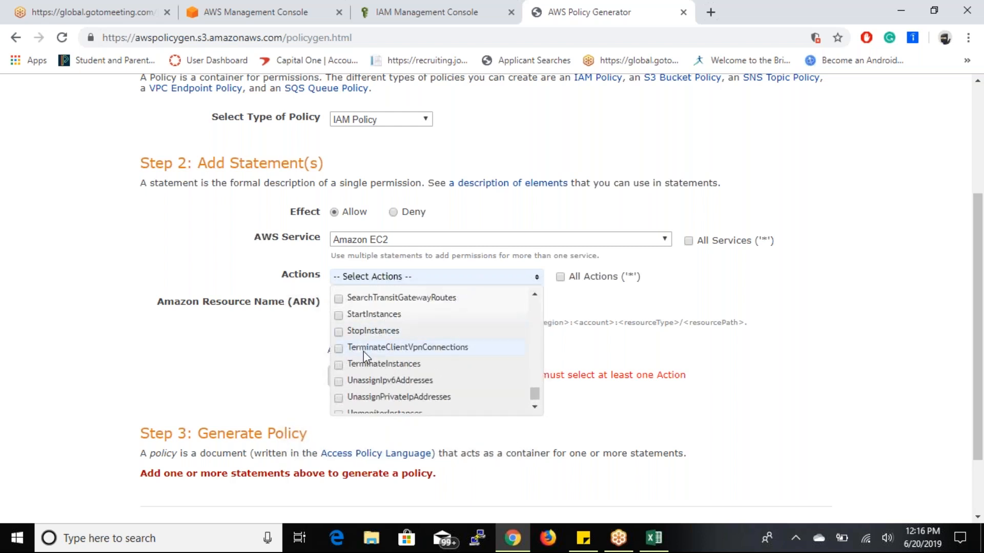
{"action": "left_click", "coordinate": [338, 365]}
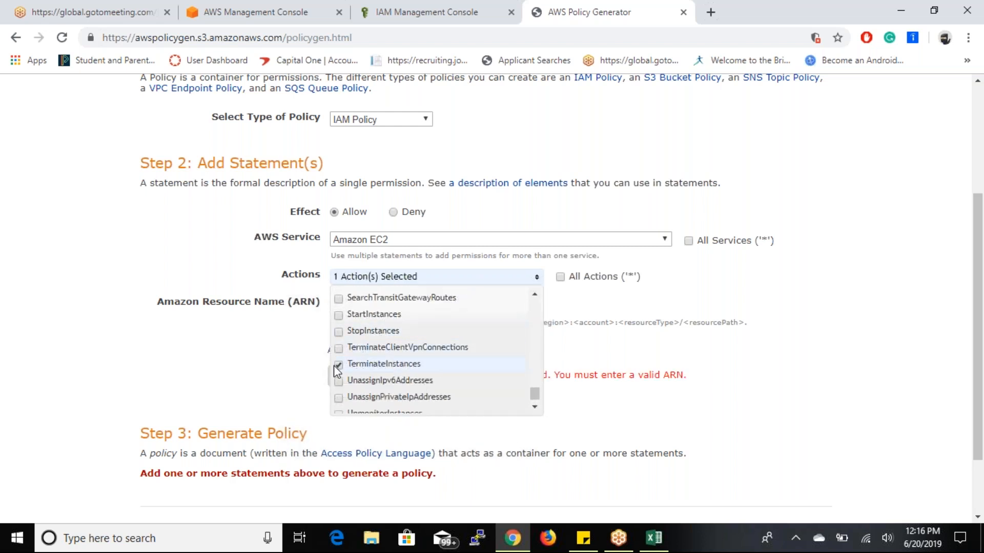
{"action": "left_click", "coordinate": [590, 343]}
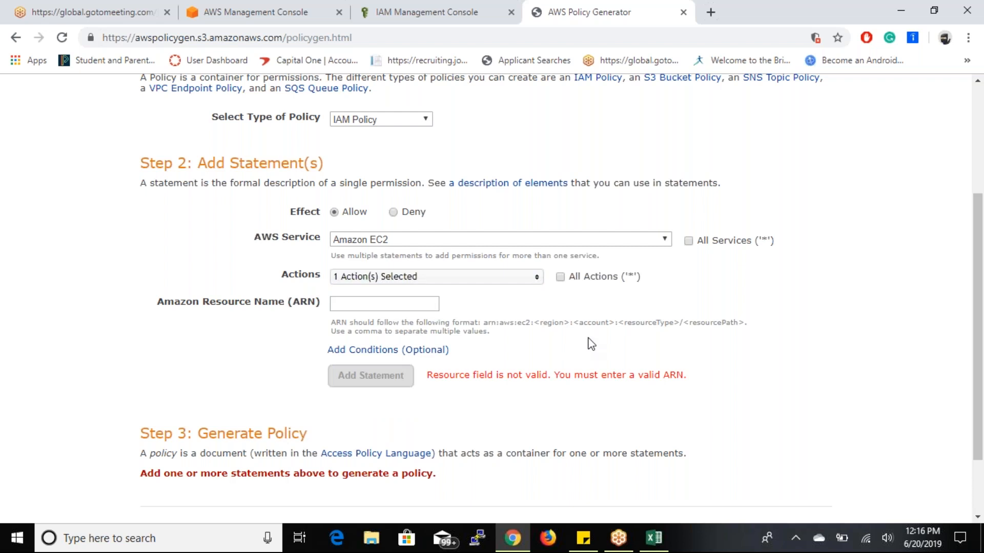
Step: Set Effect to Deny and ARN to *, then add the statement
{"action": "left_click", "coordinate": [393, 212]}
{"action": "scroll", "coordinate": [479, 297], "scroll_direction": "down", "scroll_amount": 1}
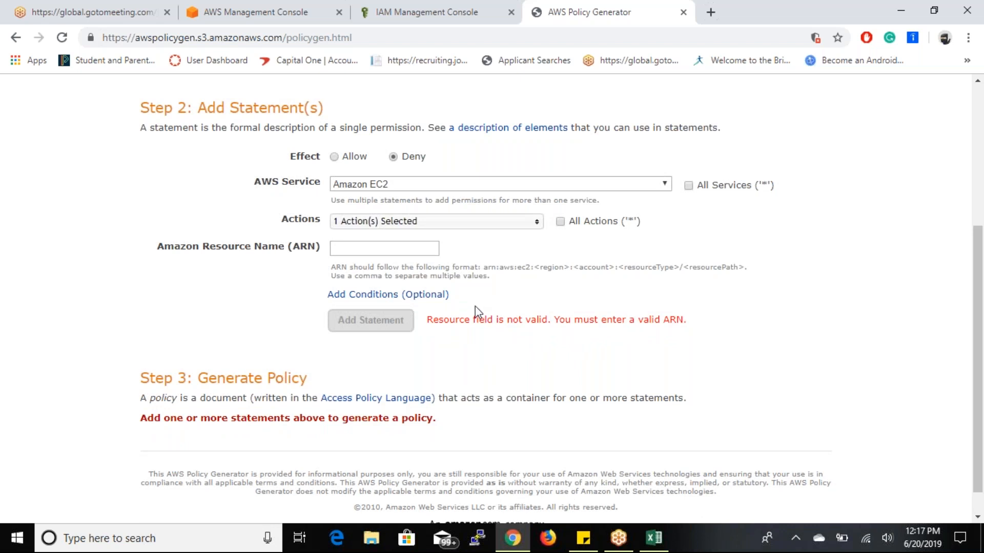
{"action": "left_click", "coordinate": [424, 253]}
{"action": "type", "text": "*"}
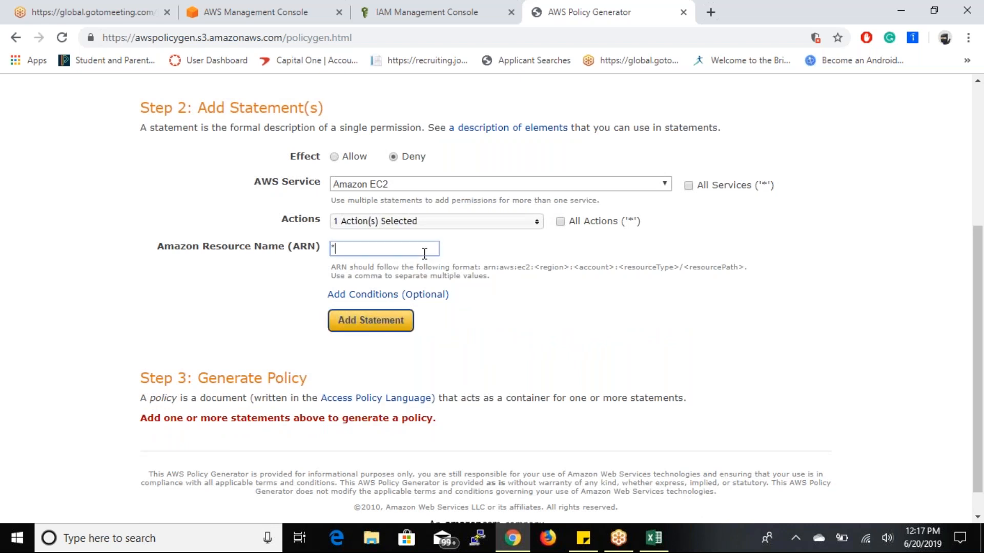
{"action": "left_click", "coordinate": [379, 323]}
{"action": "scroll", "coordinate": [379, 324], "scroll_direction": "down", "scroll_amount": 3}
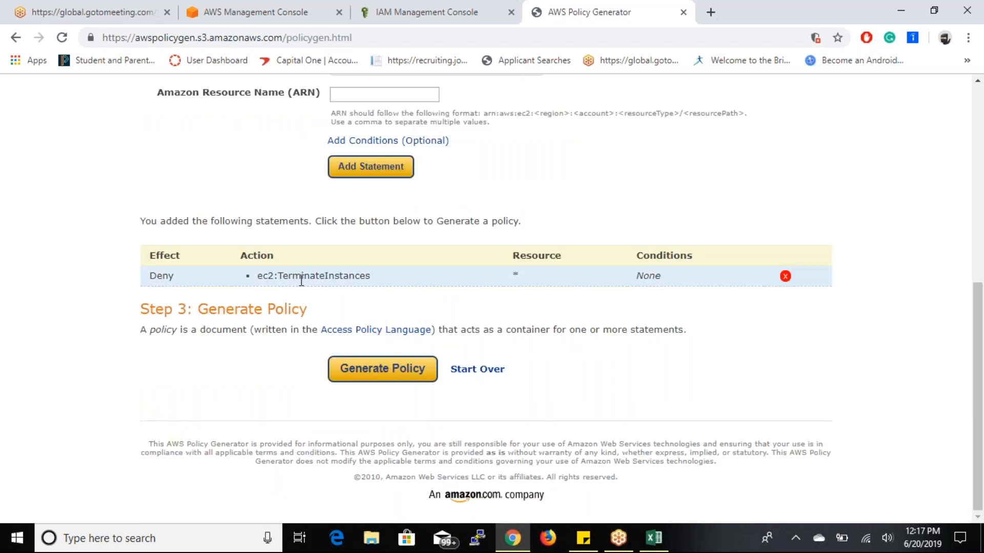
Step: Generate the policy JSON document, review it, and close it
{"action": "left_click", "coordinate": [354, 373]}
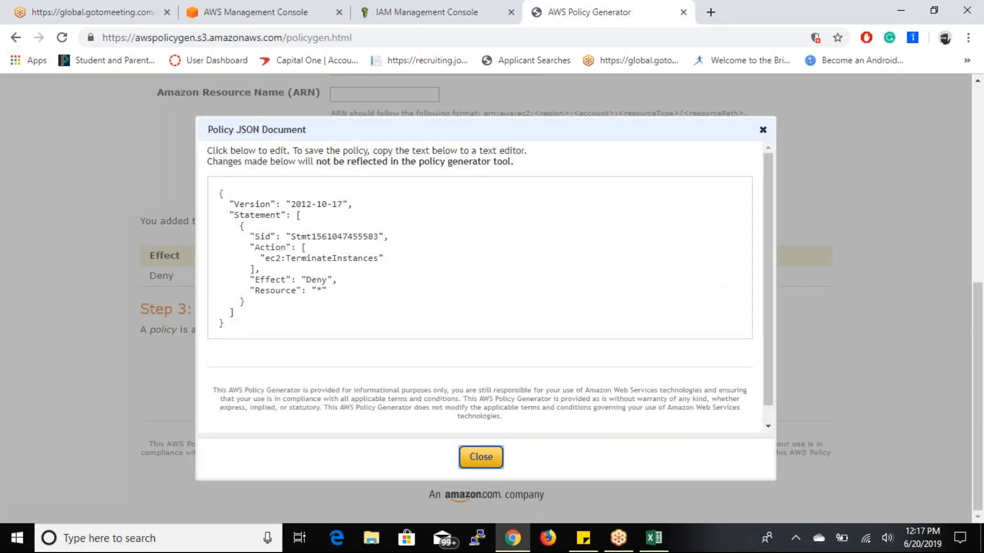
{"action": "scroll", "coordinate": [451, 281], "scroll_direction": "down", "scroll_amount": 1}
{"action": "scroll", "coordinate": [451, 278], "scroll_direction": "up", "scroll_amount": 1}
{"action": "scroll", "coordinate": [450, 277], "scroll_direction": "down", "scroll_amount": 1}
{"action": "scroll", "coordinate": [462, 342], "scroll_direction": "up", "scroll_amount": 1}
{"action": "scroll", "coordinate": [469, 281], "scroll_direction": "down", "scroll_amount": 1}
{"action": "scroll", "coordinate": [470, 281], "scroll_direction": "up", "scroll_amount": 1}
{"action": "left_click", "coordinate": [477, 461]}
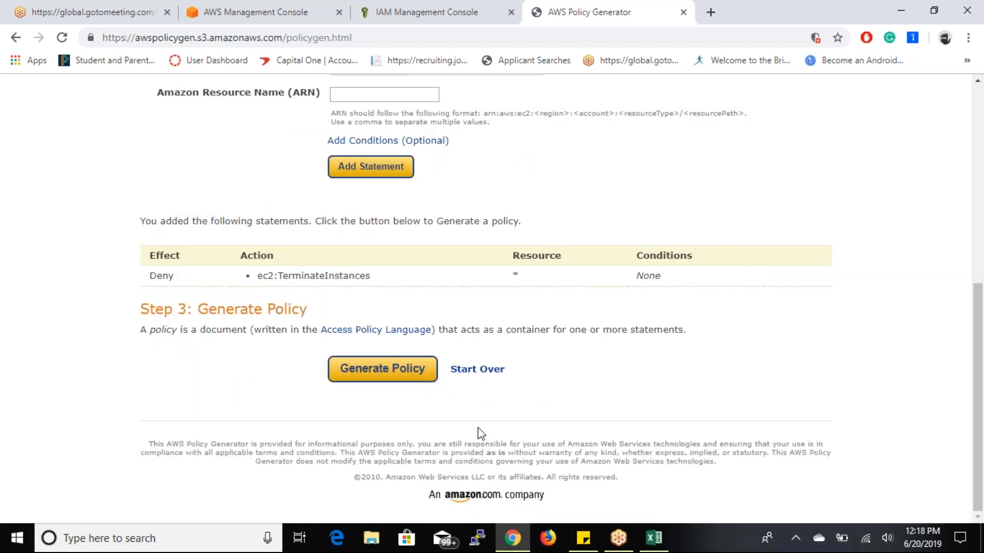
Step: Regenerate the policy and copy its full JSON text before closing
{"action": "left_click", "coordinate": [420, 377]}
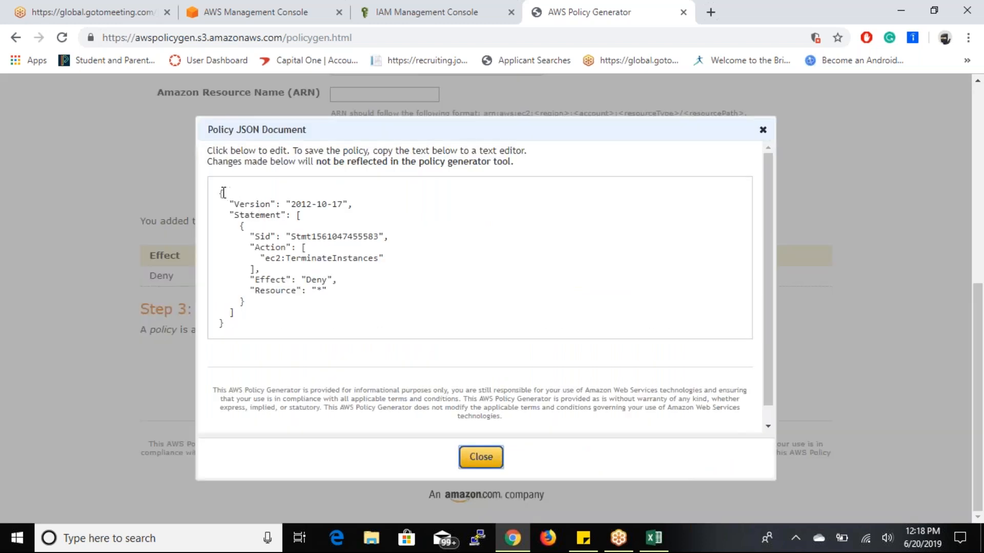
{"action": "left_click_drag", "start_coordinate": [216, 193], "coordinate": [268, 349]}
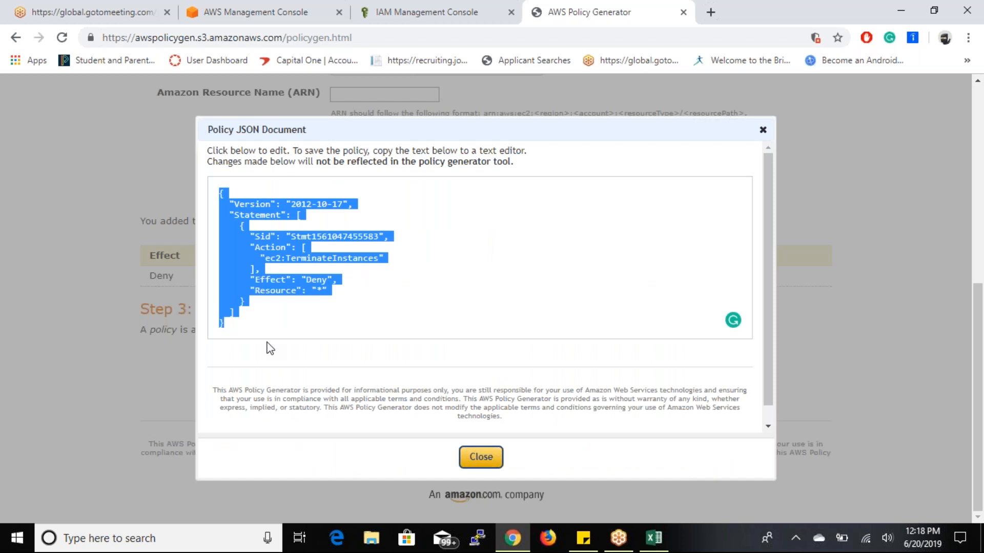
{"action": "left_click", "coordinate": [475, 460]}
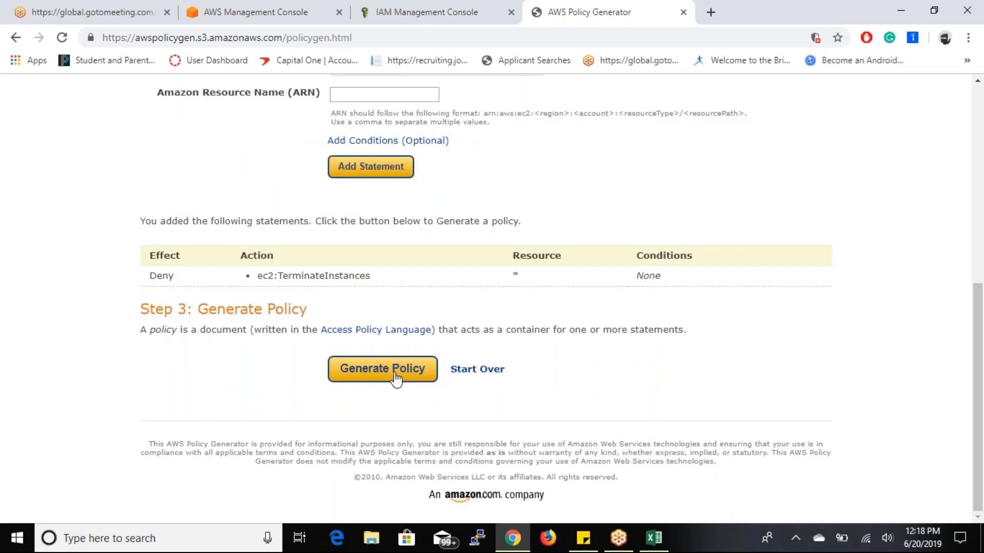
Step: Switch to the IAM console and view the current policy as JSON
{"action": "left_click", "coordinate": [408, 10]}
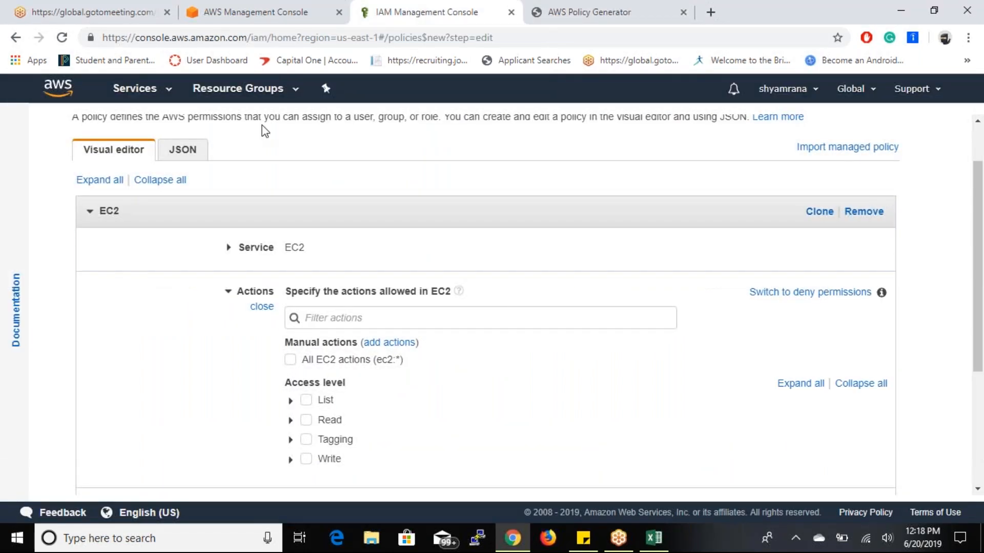
{"action": "left_click", "coordinate": [175, 163]}
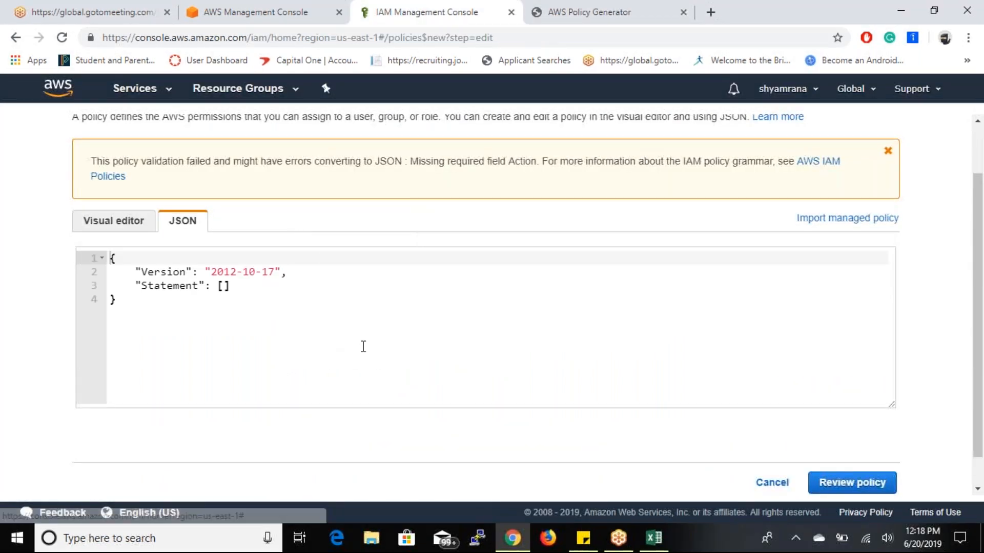
{"action": "scroll", "coordinate": [282, 319], "scroll_direction": "up", "scroll_amount": 1}
{"action": "scroll", "coordinate": [282, 320], "scroll_direction": "down", "scroll_amount": 1}
{"action": "scroll", "coordinate": [282, 319], "scroll_direction": "up", "scroll_amount": 1}
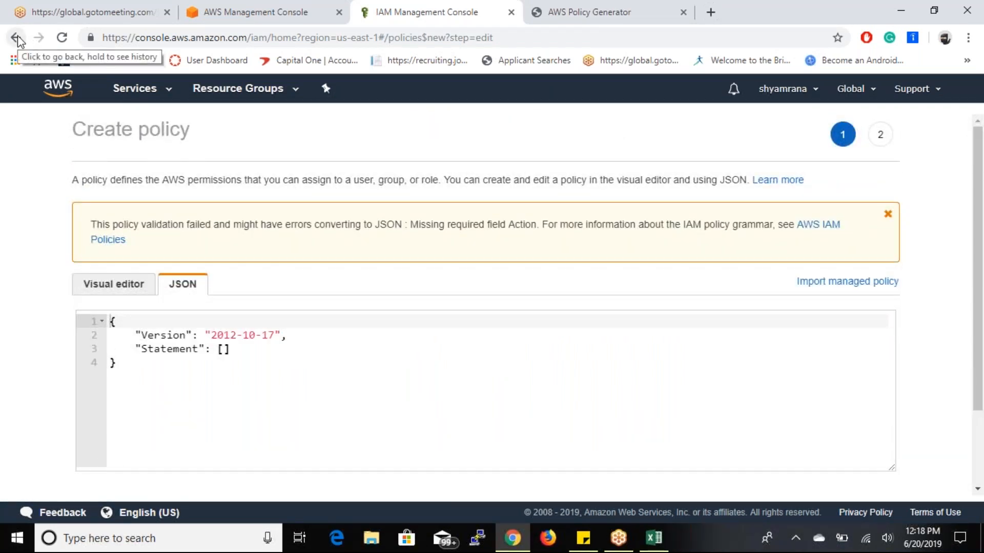
Step: Return to Policies, search 'deny', and open DenyActionToTerminateEC2Instances
{"action": "left_click", "coordinate": [16, 38]}
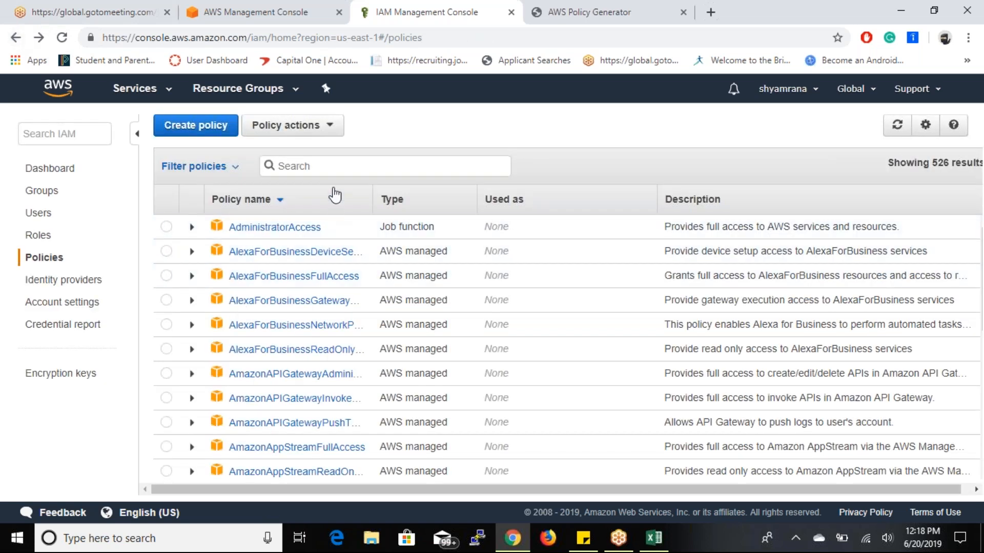
{"action": "left_click", "coordinate": [335, 172]}
{"action": "type", "text": "d"}
{"action": "key", "text": "BackSpace"}
{"action": "type", "text": "deny"}
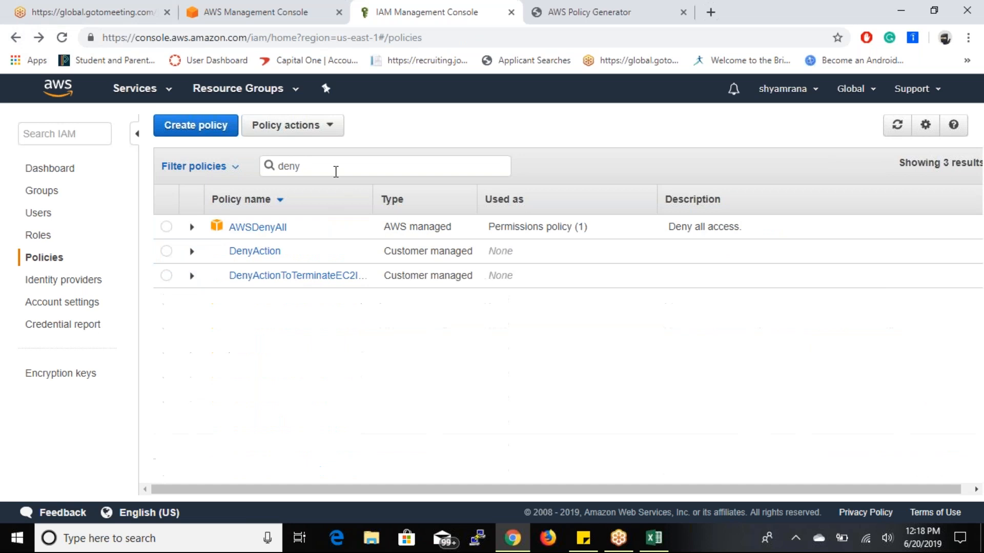
{"action": "left_click", "coordinate": [309, 277]}
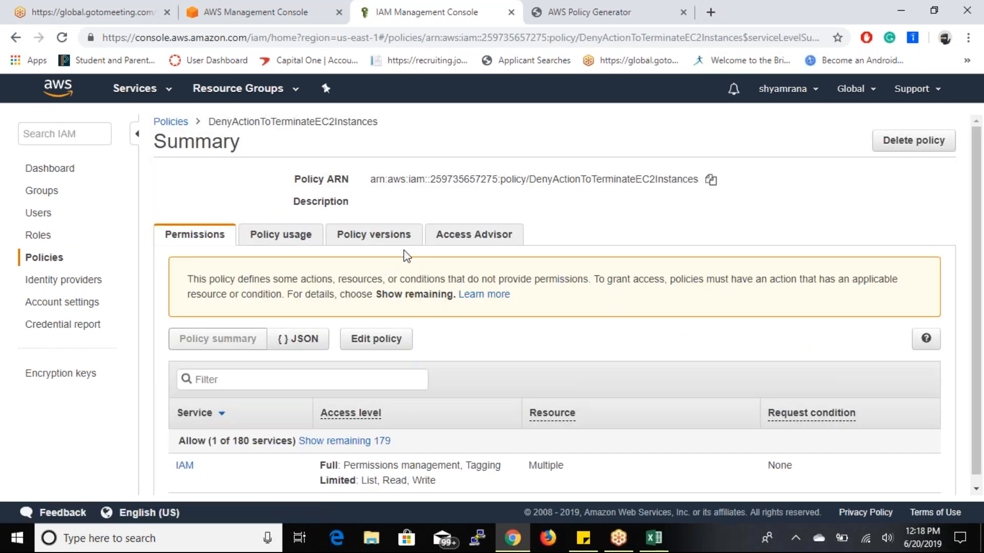
Step: Edit the policy's JSON, replacing all existing text with the pasted generated deny policy
{"action": "left_click", "coordinate": [302, 339]}
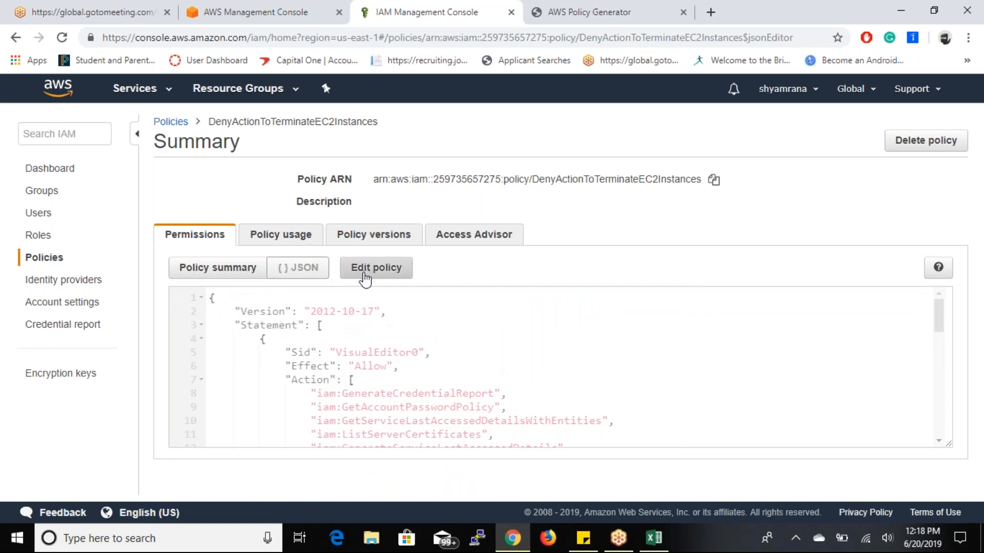
{"action": "left_click", "coordinate": [373, 267]}
{"action": "left_click", "coordinate": [188, 214]}
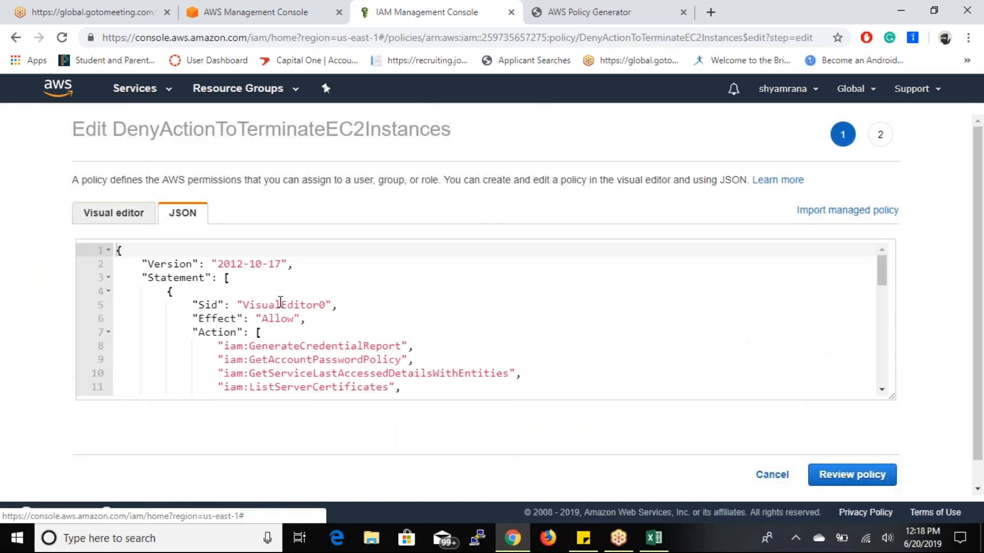
{"action": "key", "text": "ctrl+a"}
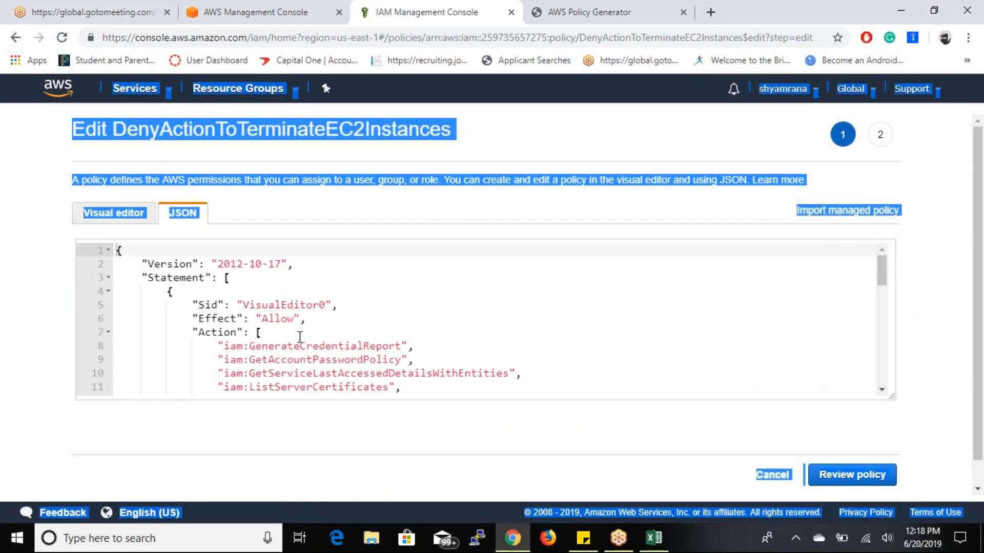
{"action": "left_click", "coordinate": [301, 337]}
{"action": "key", "text": "ctrl+a"}
{"action": "key", "text": "BackSpace"}
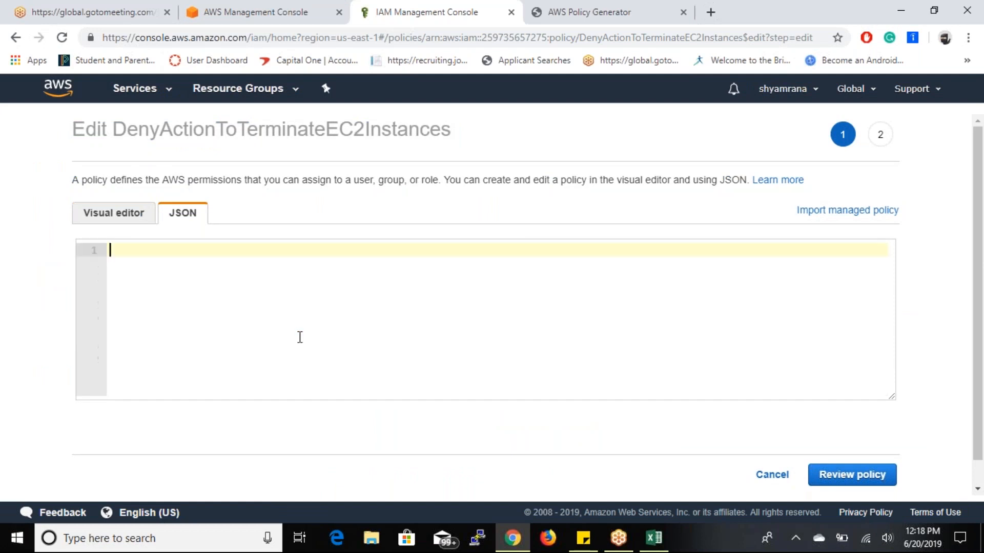
{"action": "key", "text": "ctrl+v"}
Step: Review and save the policy changes, then view the service summary
{"action": "scroll", "coordinate": [301, 337], "scroll_direction": "down", "scroll_amount": 1}
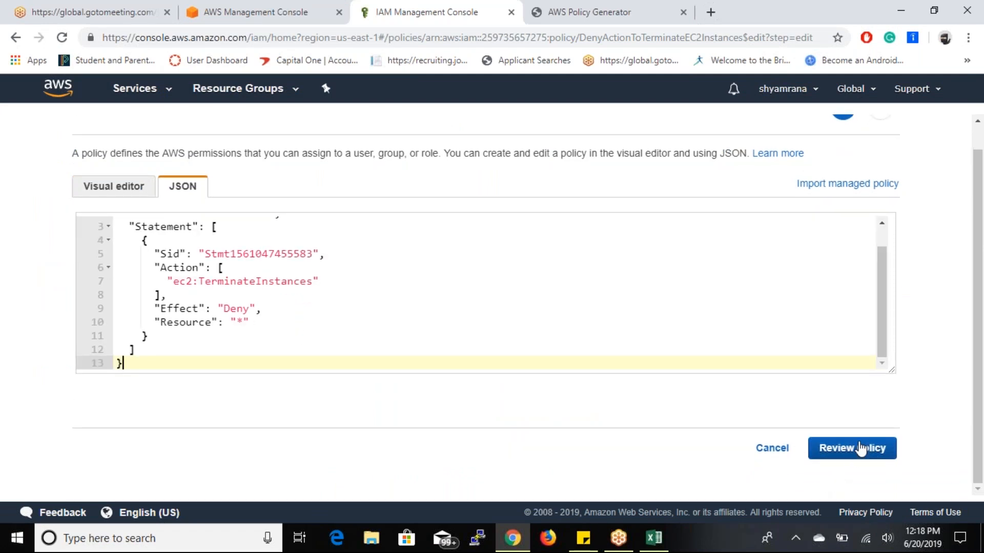
{"action": "left_click", "coordinate": [853, 451]}
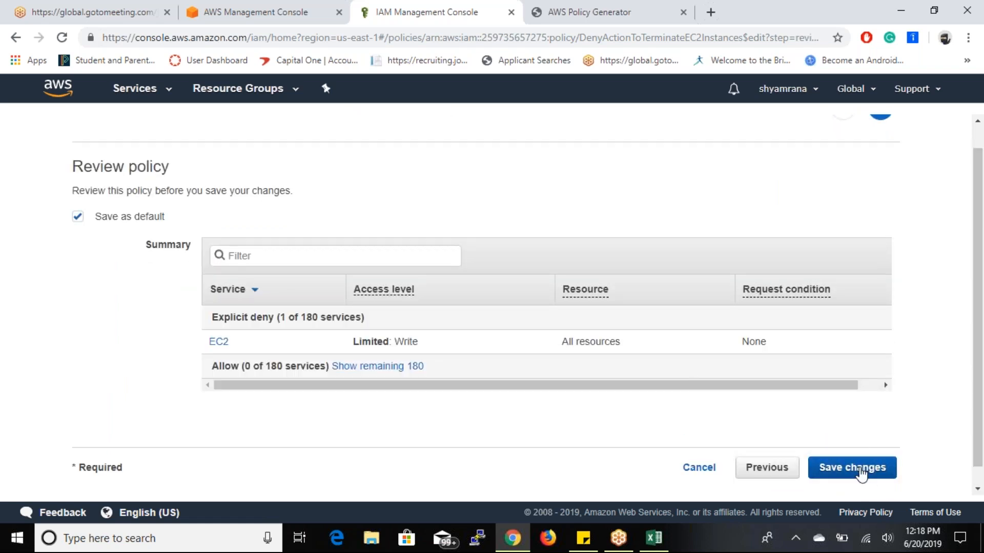
{"action": "left_click", "coordinate": [863, 468]}
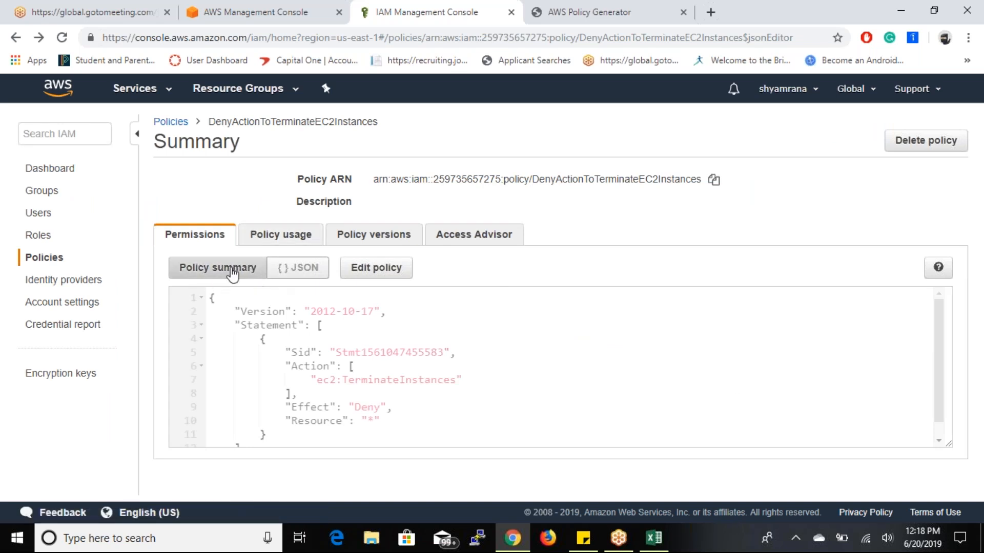
{"action": "left_click", "coordinate": [230, 268]}
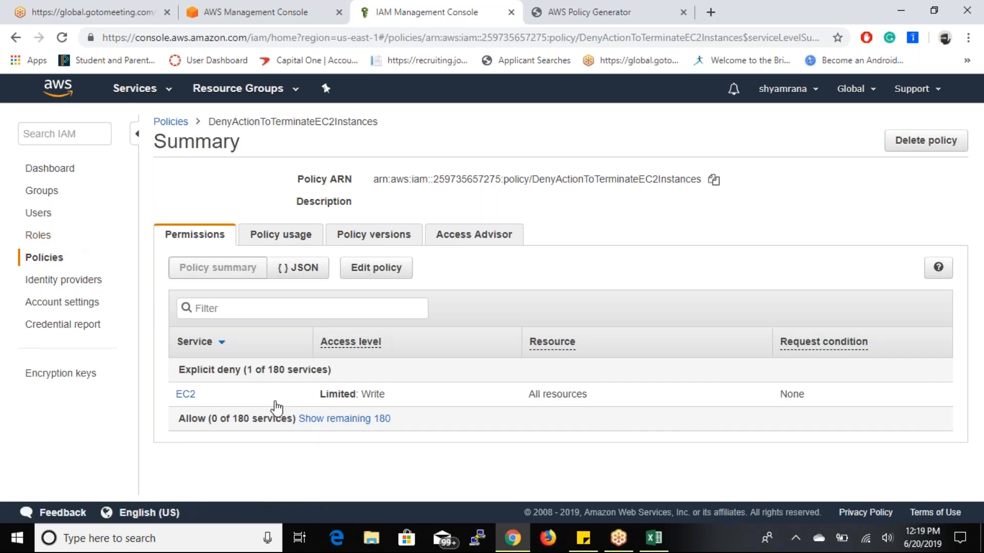
Step: Open Roles from the IAM sidebar and scroll down to the three-role list
{"action": "left_click", "coordinate": [46, 238]}
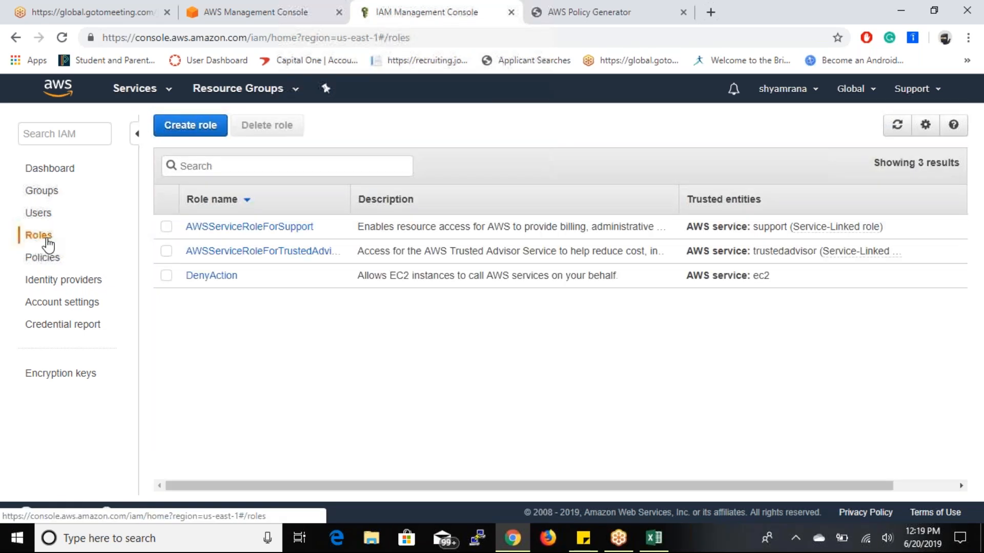
{"action": "scroll", "coordinate": [383, 340], "scroll_direction": "down", "scroll_amount": 5}
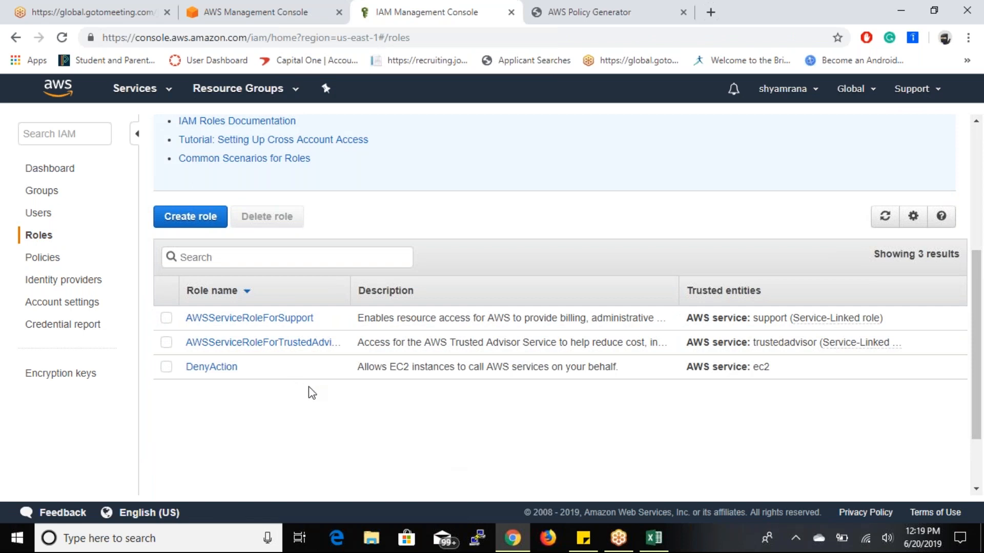
{"action": "scroll", "coordinate": [309, 392], "scroll_direction": "down", "scroll_amount": 2}
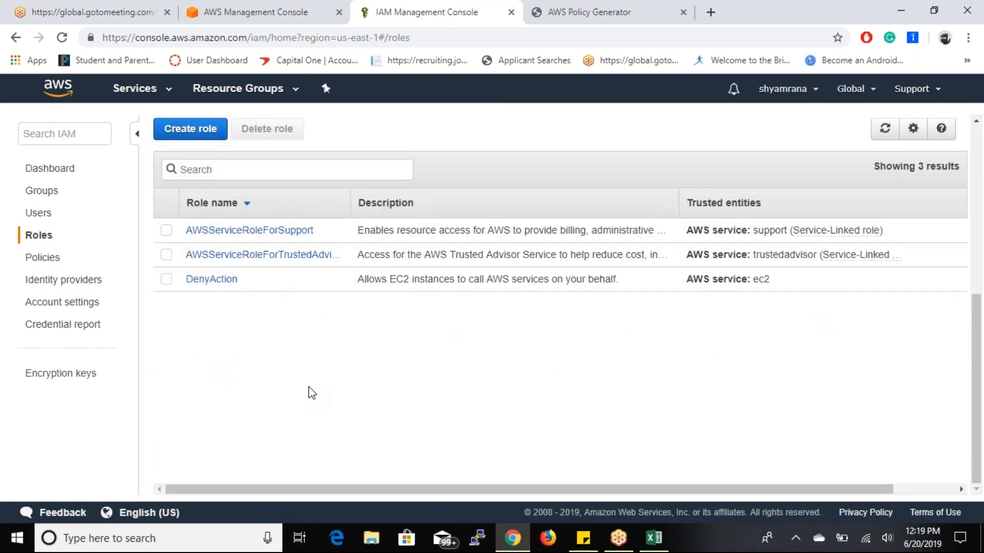
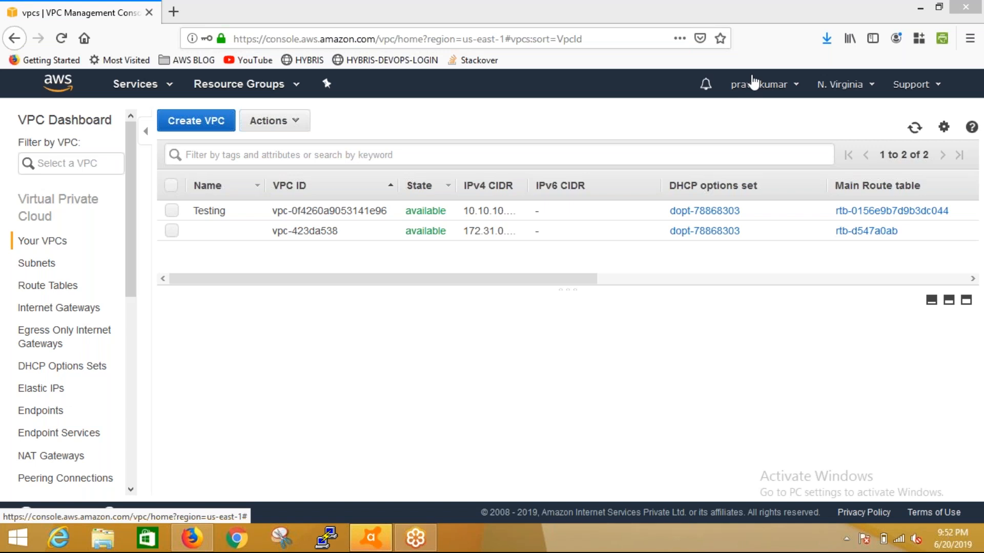
Step: Open a new blank browser tab beside the VPC console
{"action": "left_click", "coordinate": [173, 12]}
Step: Search Google for 'network class types' and read the Vskills 'A B and C Classes of Networks' article
{"action": "type", "text": "network"}
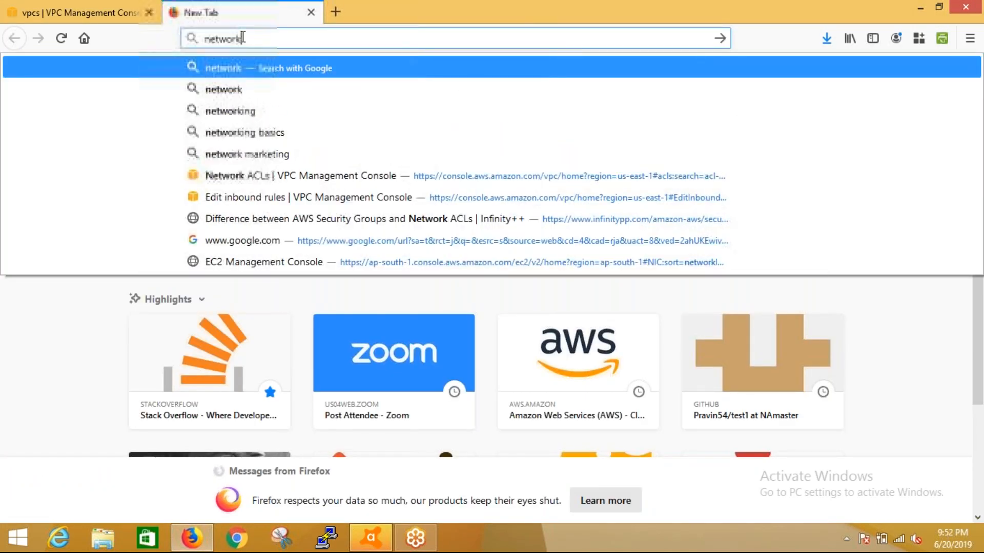
{"action": "type", "text": " clas"}
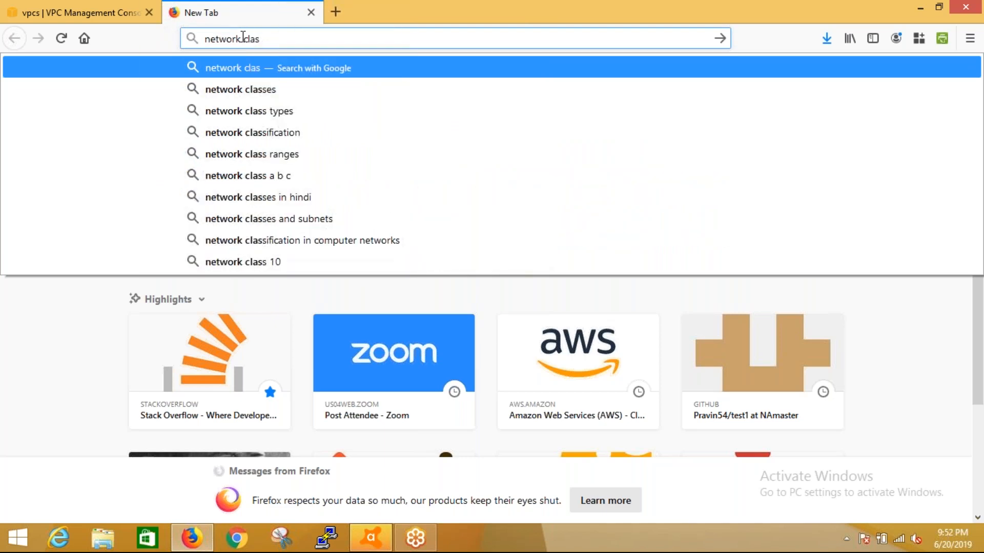
{"action": "key", "text": "Down"}
{"action": "key", "text": "Down"}
{"action": "key", "text": "Return"}
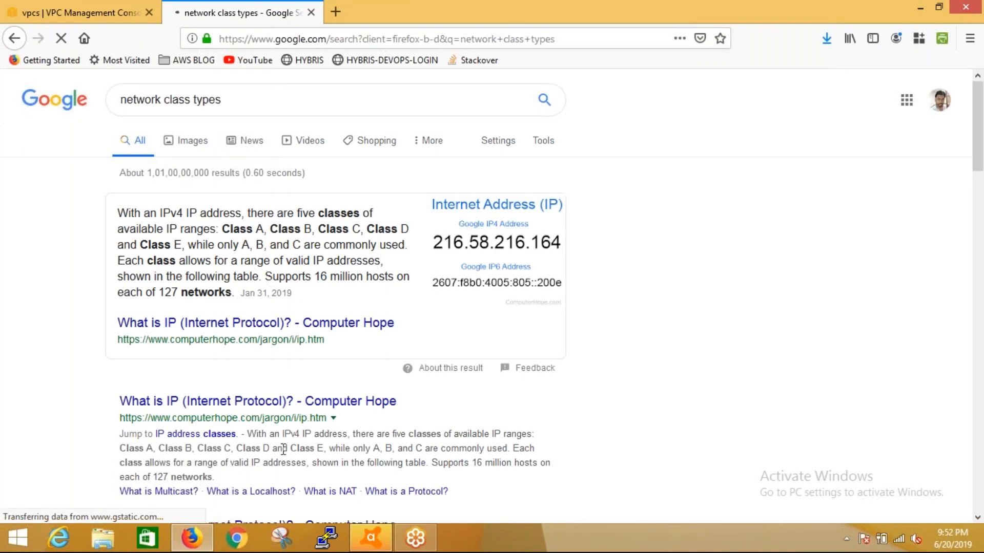
{"action": "left_click_drag", "start_coordinate": [980, 135], "coordinate": [980, 256]}
{"action": "left_click", "coordinate": [368, 296]}
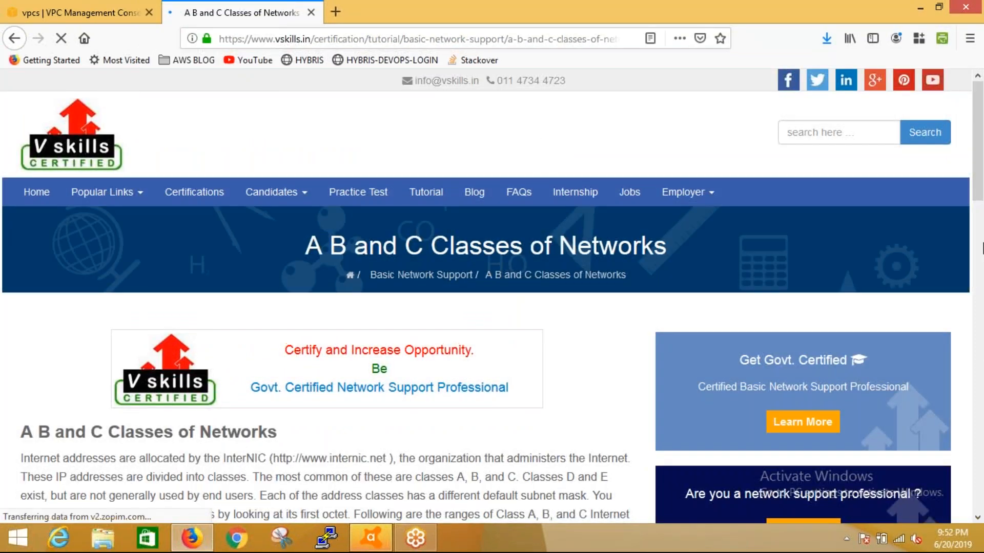
{"action": "scroll", "coordinate": [983, 249], "scroll_direction": "down", "scroll_amount": 5}
{"action": "left_click_drag", "start_coordinate": [982, 249], "coordinate": [982, 174]}
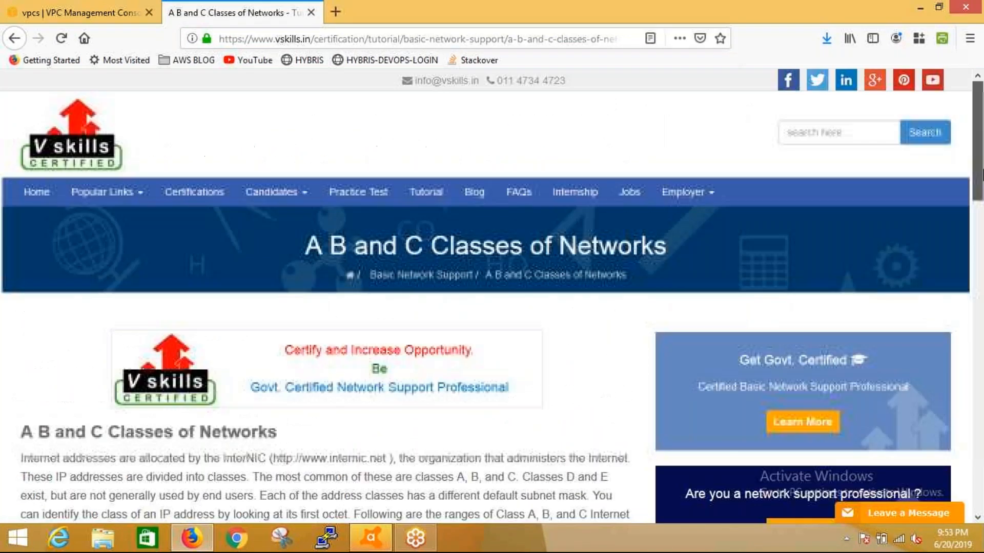
Step: Return to the results and read the Study CCNA 'Classes of IP addresses' table
{"action": "left_click", "coordinate": [13, 39]}
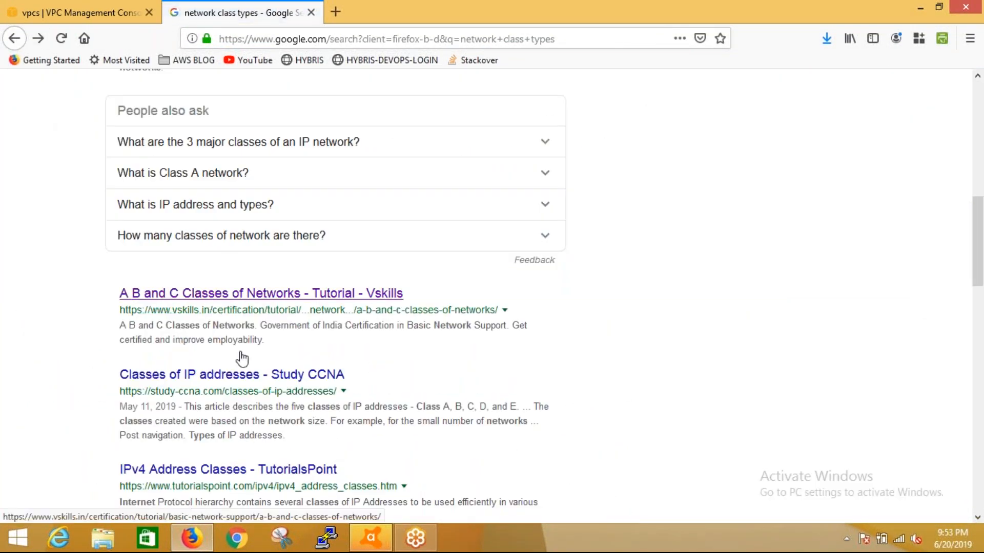
{"action": "left_click", "coordinate": [247, 461]}
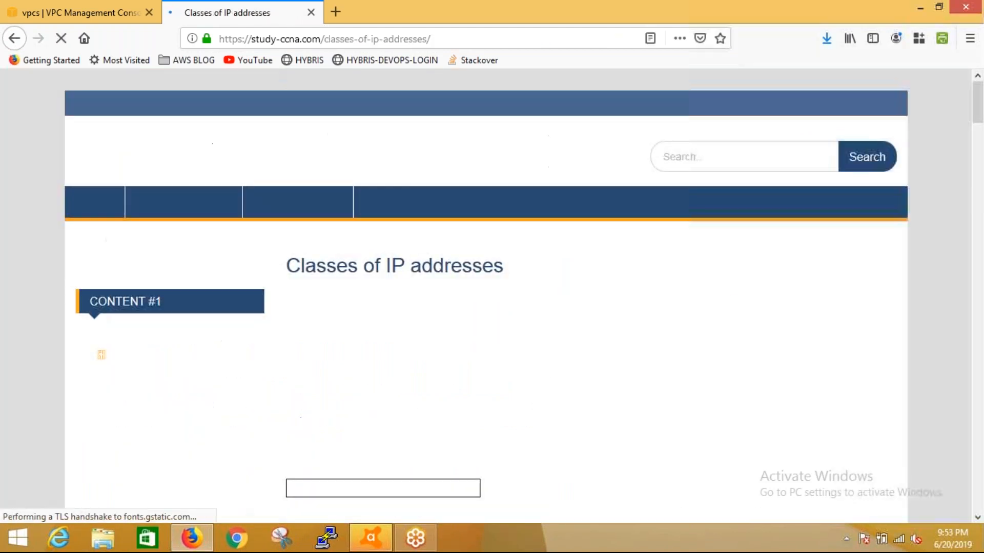
{"action": "left_click_drag", "start_coordinate": [981, 108], "coordinate": [982, 130]}
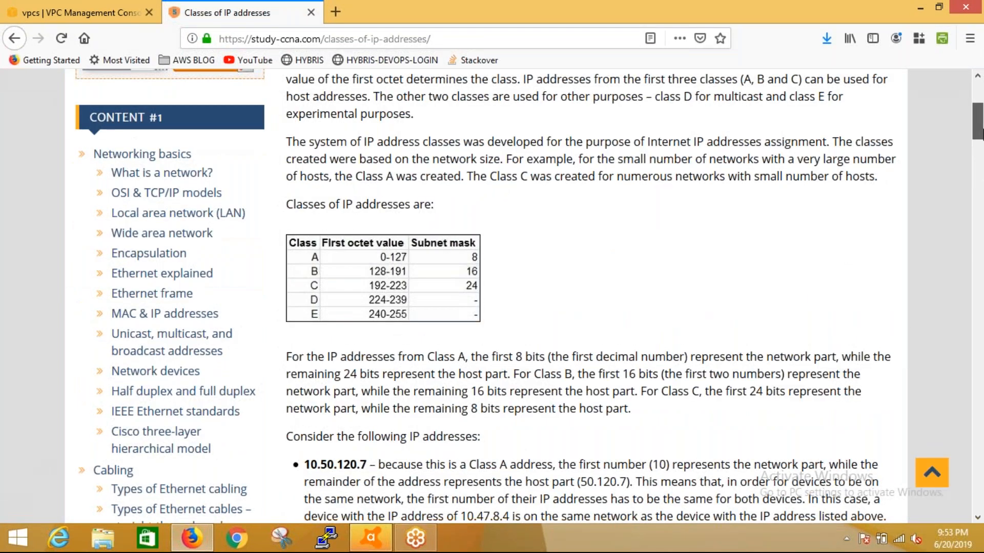
{"action": "left_click_drag", "start_coordinate": [983, 135], "coordinate": [982, 163]}
{"action": "scroll", "coordinate": [392, 85], "scroll_direction": "down", "scroll_amount": 7}
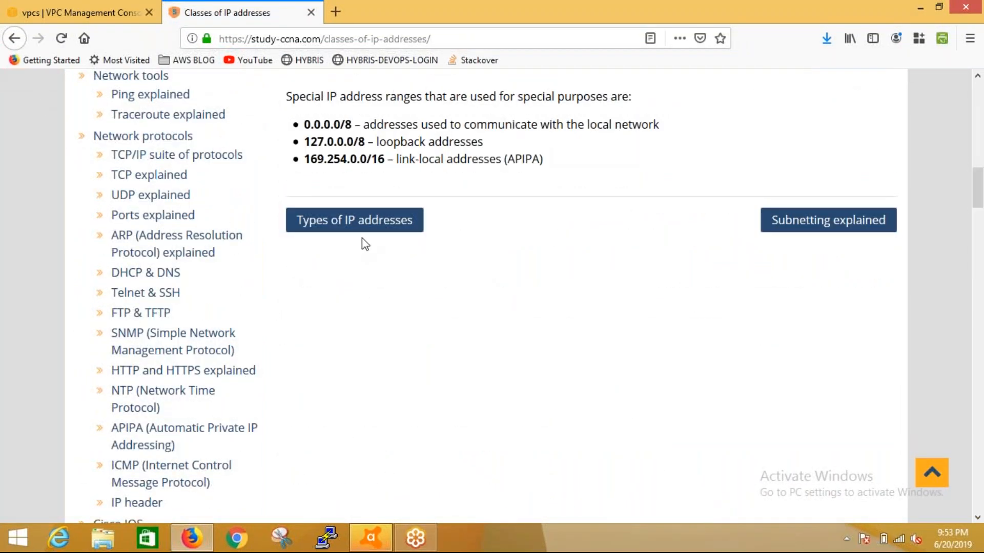
Step: Skim the 'Types of IP addresses' article, then return to the network class types results
{"action": "left_click", "coordinate": [364, 232]}
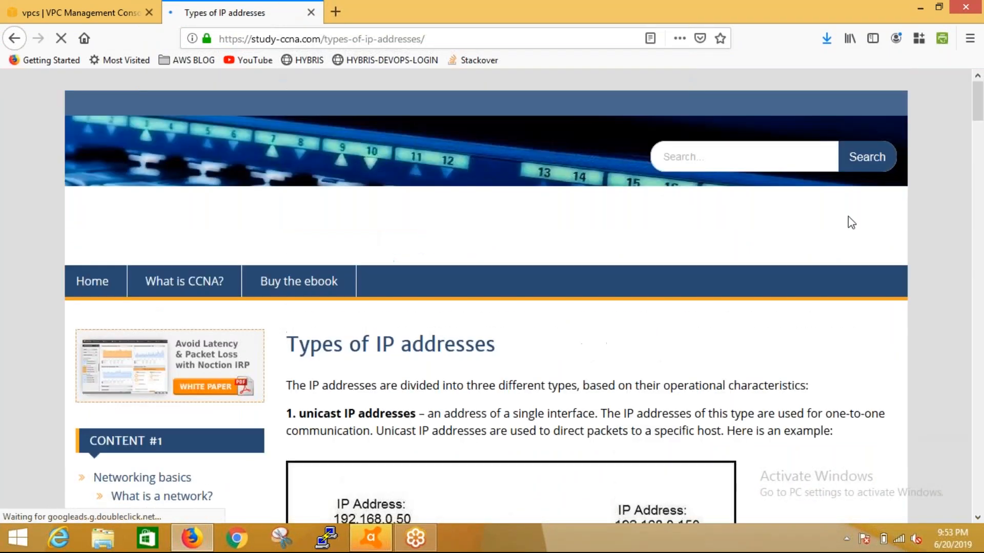
{"action": "left_click_drag", "start_coordinate": [983, 128], "coordinate": [963, 64]}
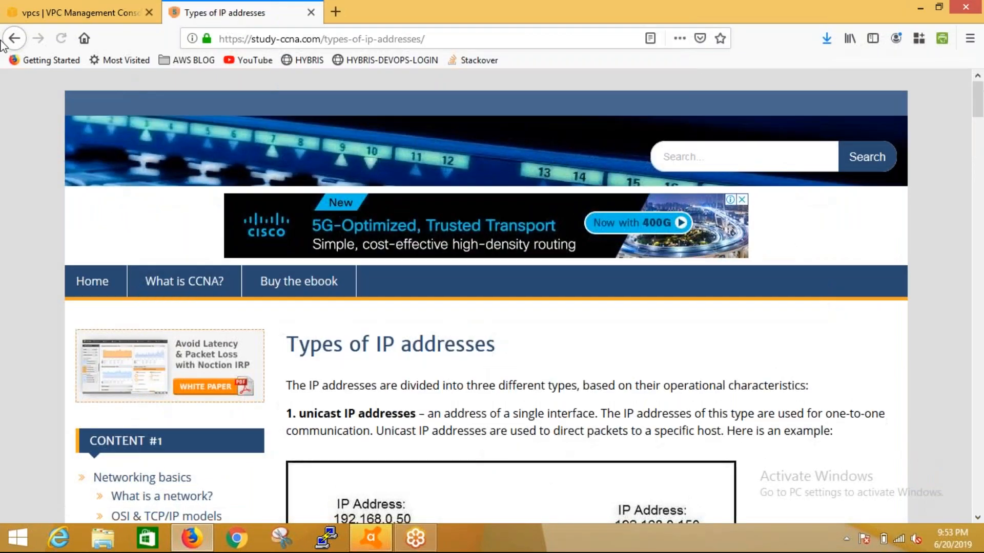
{"action": "left_click", "coordinate": [15, 38]}
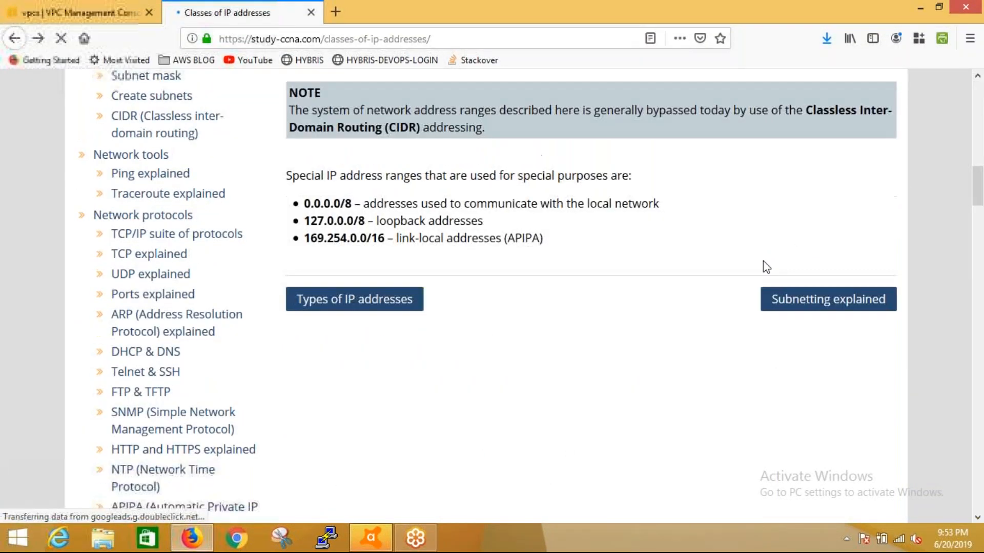
{"action": "left_click", "coordinate": [14, 38]}
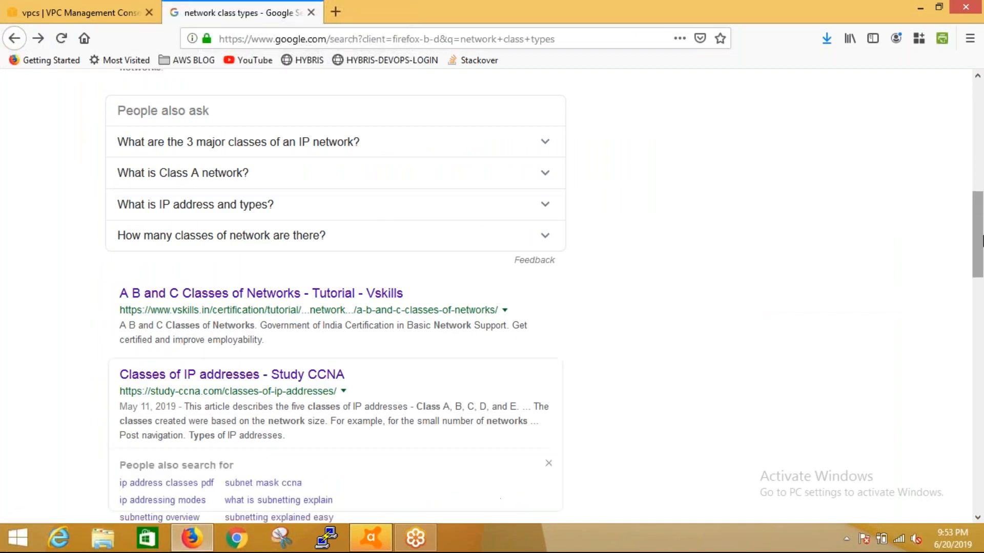
Step: Open the TutorialsPoint IPv4 Address Classes result in a new tab and scroll to Class A Address
{"action": "scroll", "coordinate": [981, 241], "scroll_direction": "down", "scroll_amount": 7}
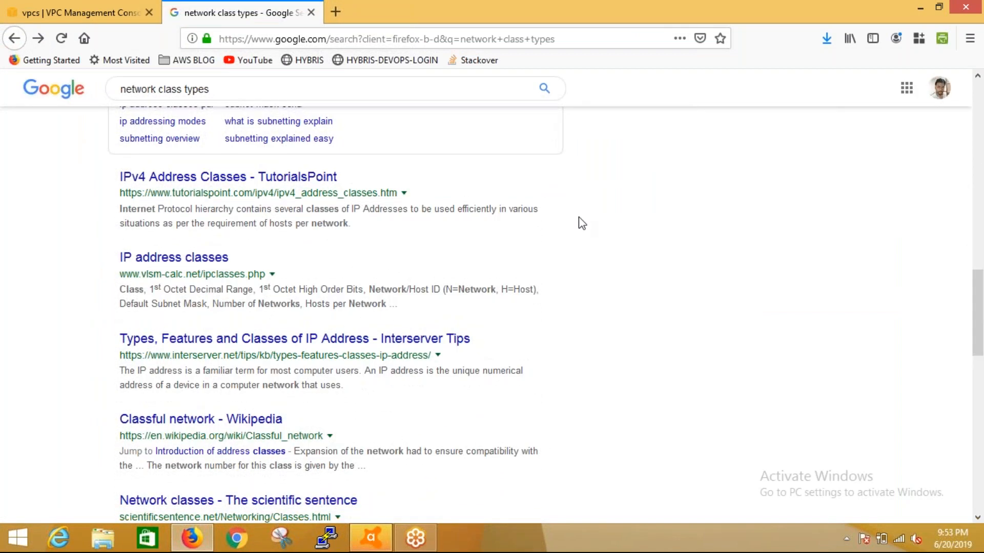
{"action": "right_click", "coordinate": [251, 177]}
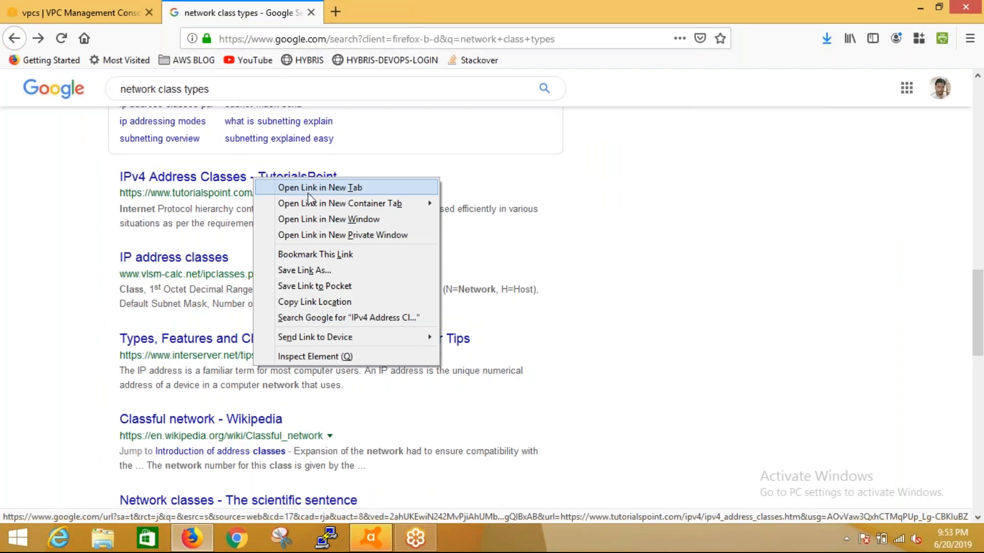
{"action": "left_click", "coordinate": [306, 188]}
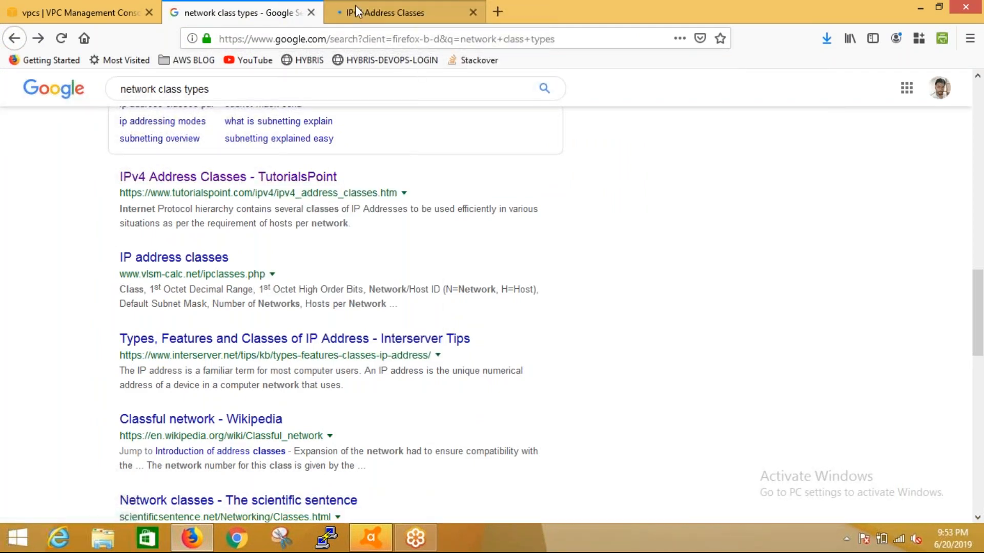
{"action": "left_click", "coordinate": [357, 11]}
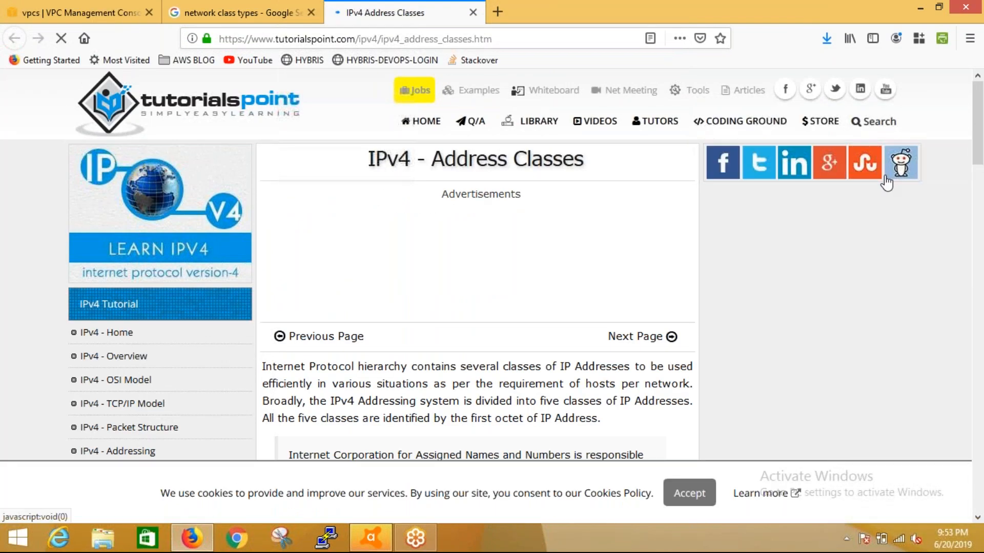
{"action": "left_click_drag", "start_coordinate": [979, 151], "coordinate": [978, 272]}
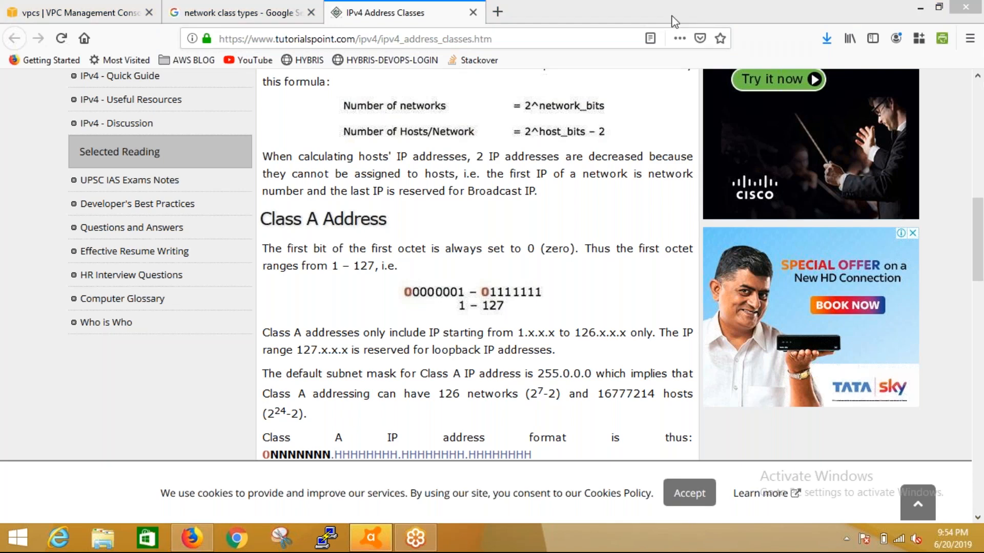
Step: In a new tab, search 'subnet calculator' and open the Online IP Subnet Calculator site
{"action": "left_click", "coordinate": [497, 11]}
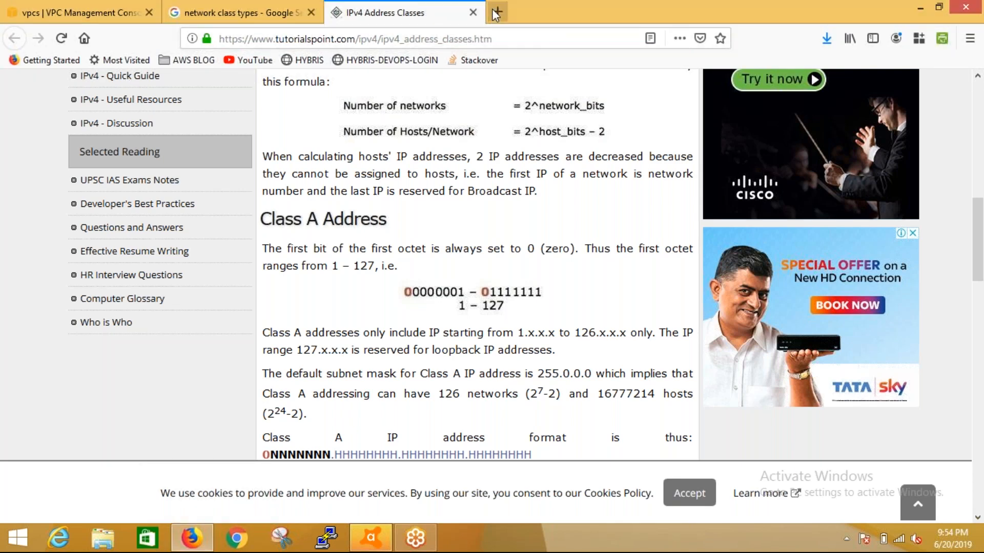
{"action": "type", "text": "subnet"}
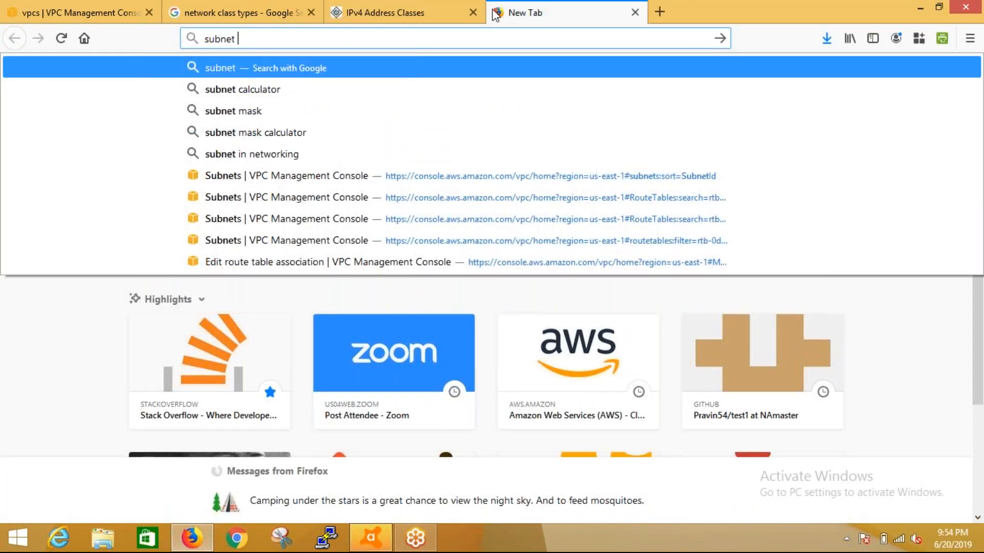
{"action": "key", "text": "Down"}
{"action": "key", "text": "Return"}
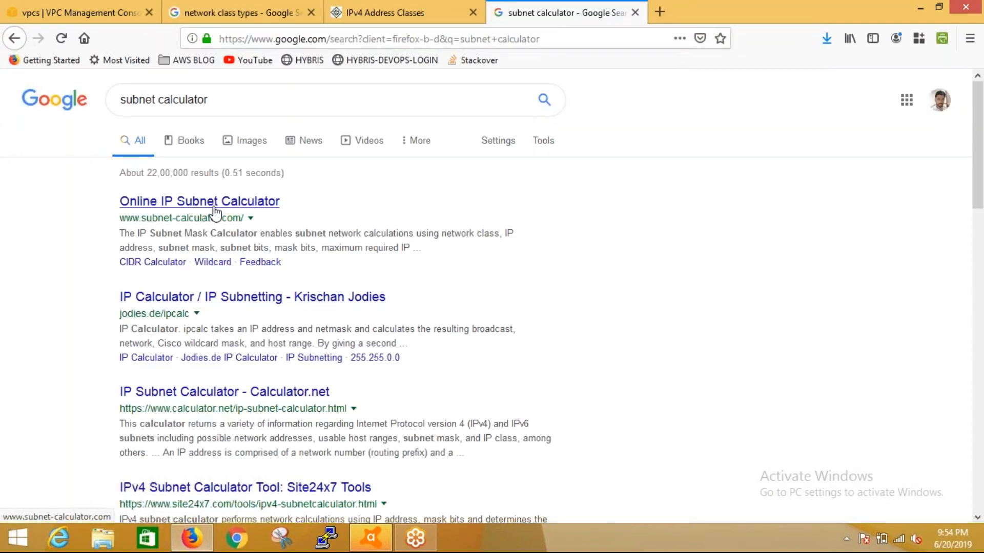
{"action": "left_click", "coordinate": [214, 208]}
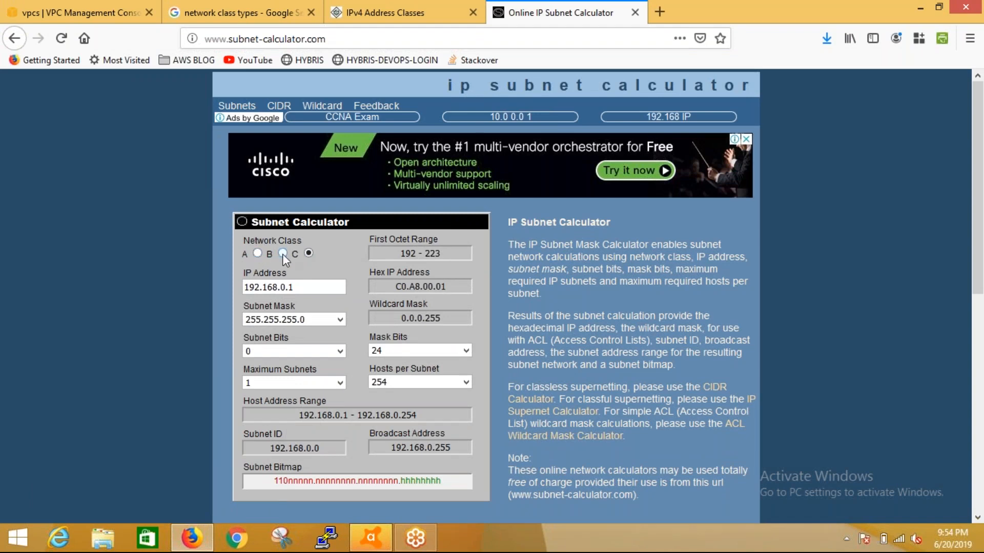
Step: Switch the calculator to network class A, keeping 8 mask bits
{"action": "left_click", "coordinate": [257, 254]}
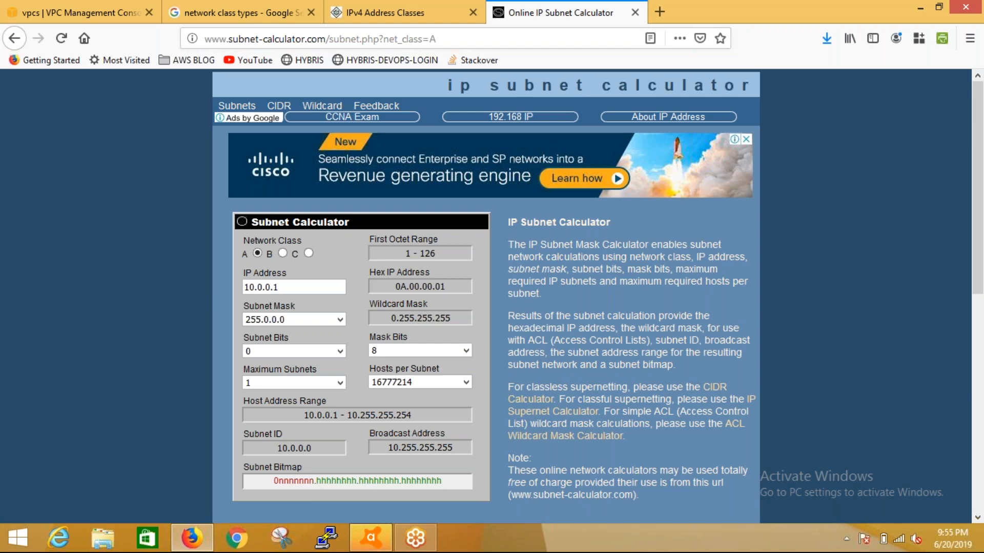
{"action": "left_click", "coordinate": [428, 351]}
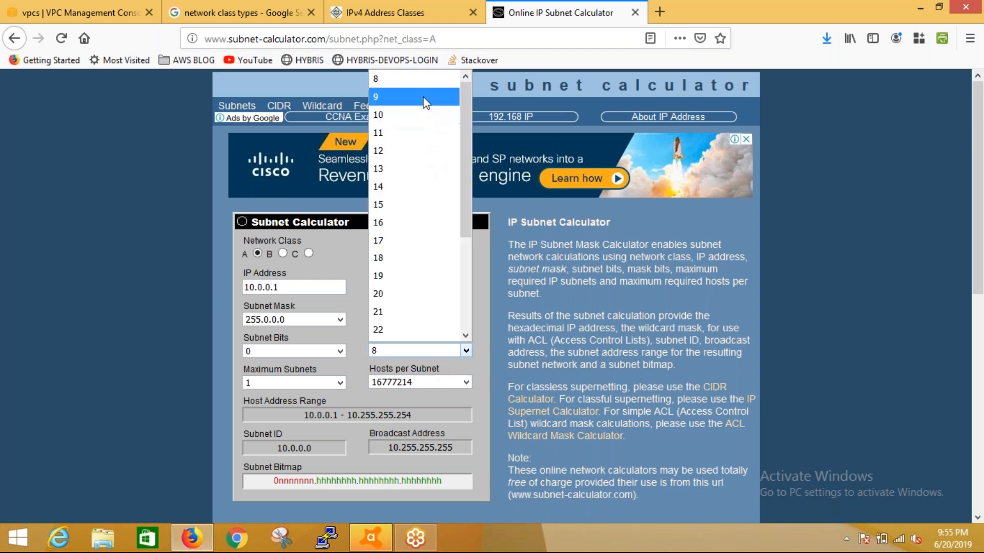
{"action": "left_click", "coordinate": [424, 88]}
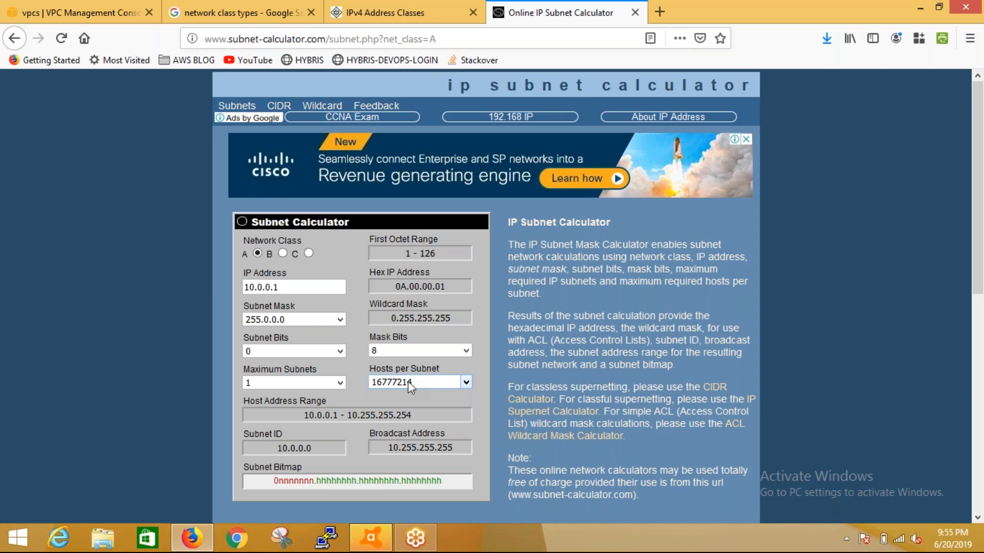
Step: Try mask bits 24 and 8, finally settling on 9 mask bits (255.128.0.0)
{"action": "left_click", "coordinate": [414, 355]}
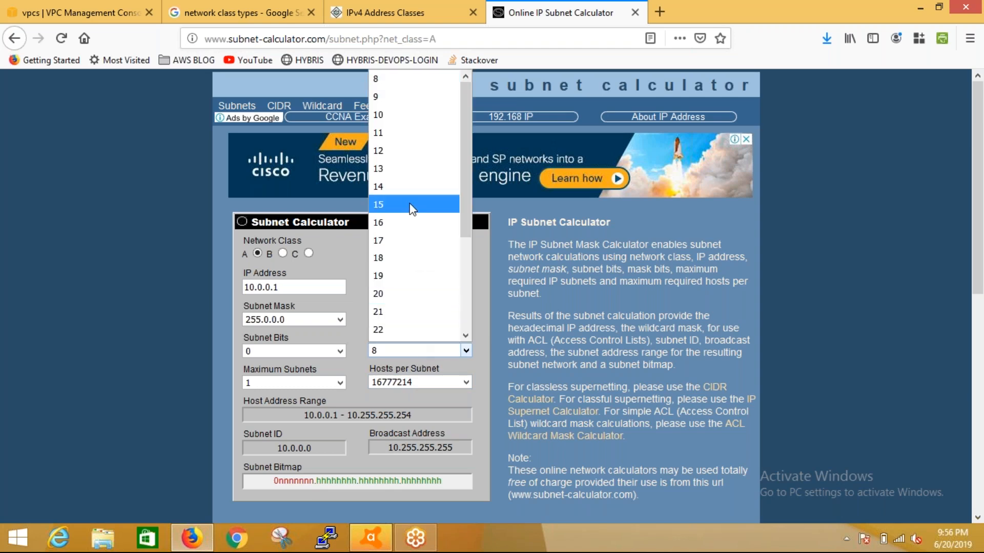
{"action": "left_click", "coordinate": [466, 334]}
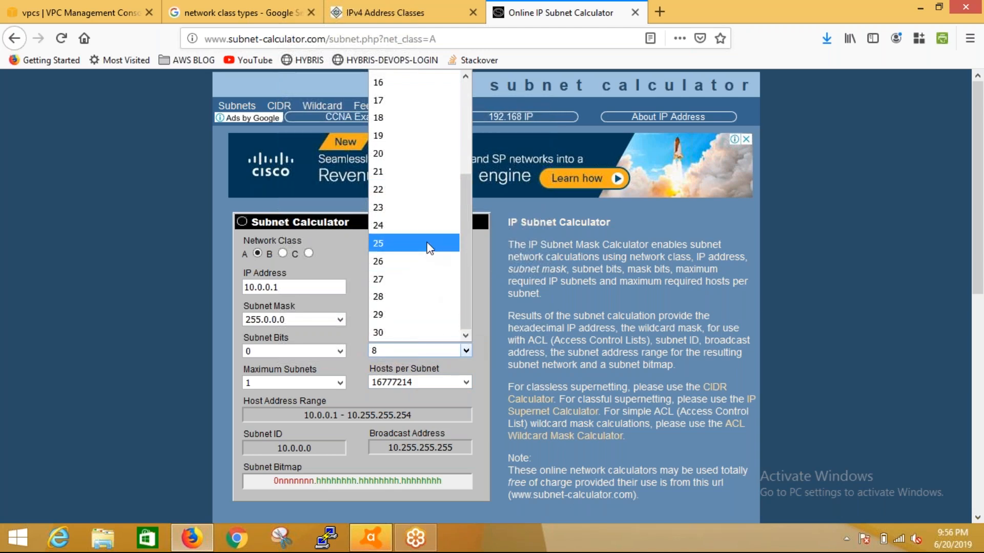
{"action": "left_click", "coordinate": [425, 232]}
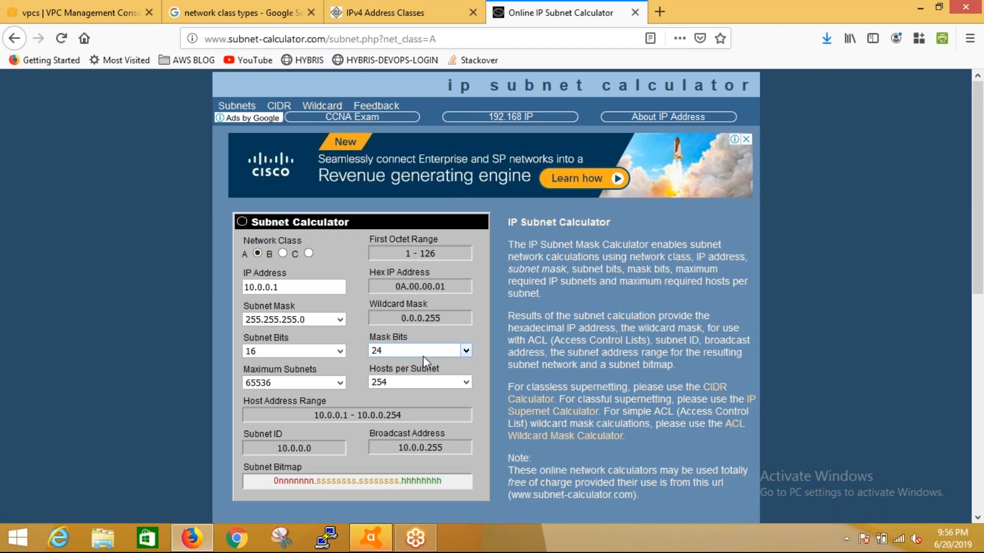
{"action": "left_click", "coordinate": [382, 351]}
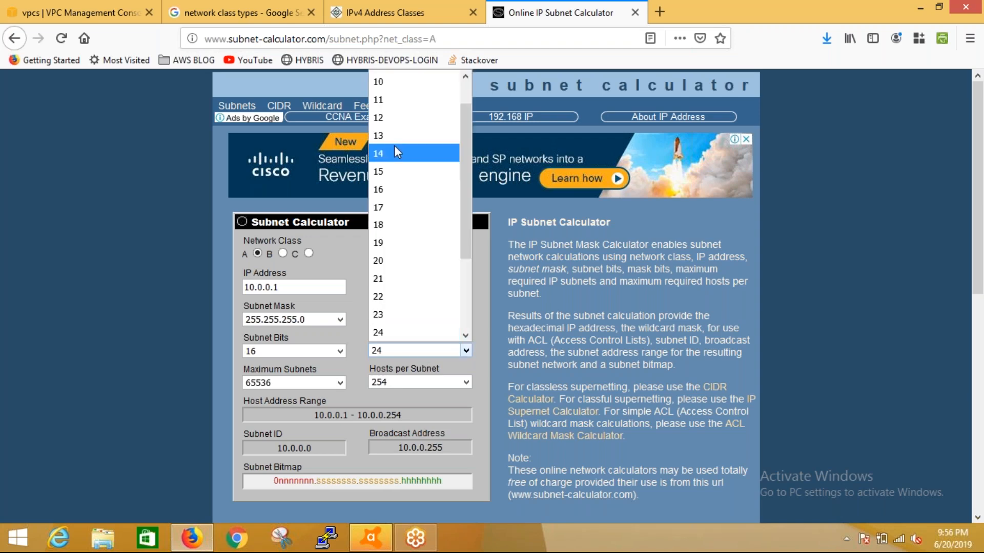
{"action": "left_click_drag", "start_coordinate": [461, 177], "coordinate": [477, 96]}
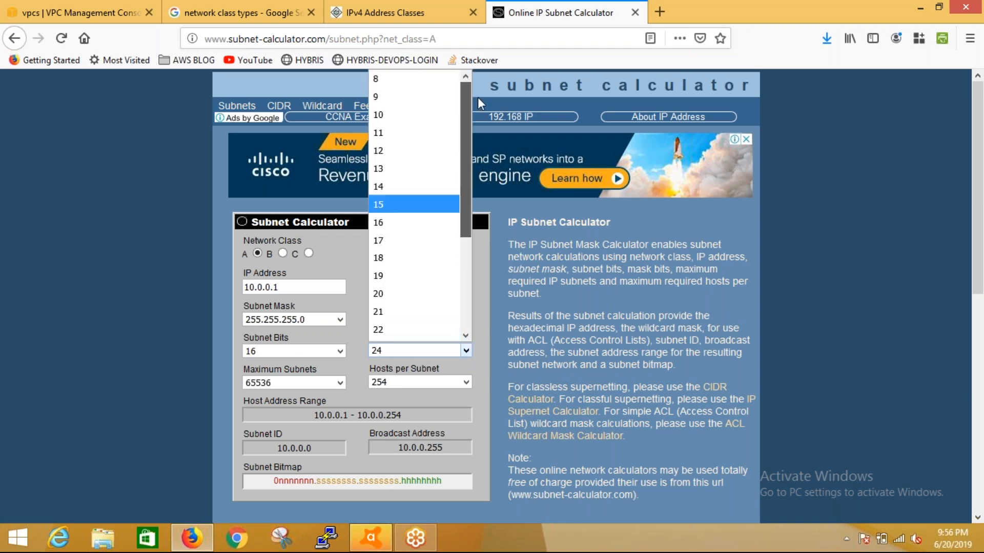
{"action": "left_click", "coordinate": [439, 90]}
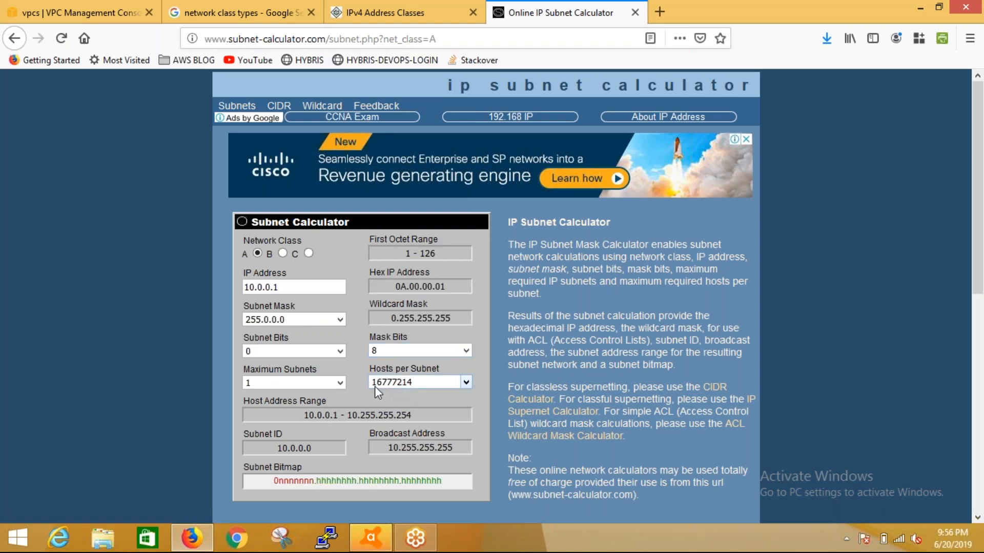
{"action": "left_click", "coordinate": [420, 351]}
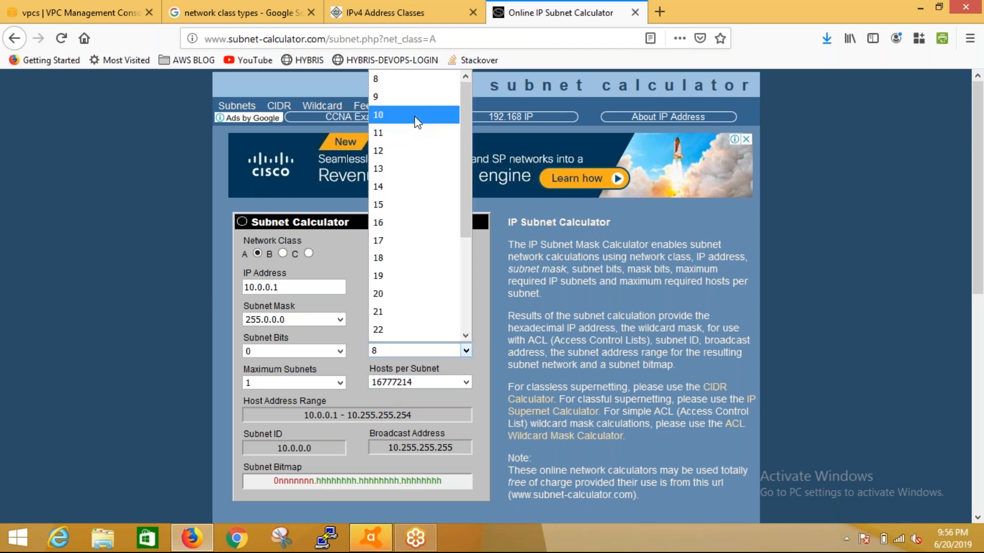
{"action": "left_click", "coordinate": [414, 97]}
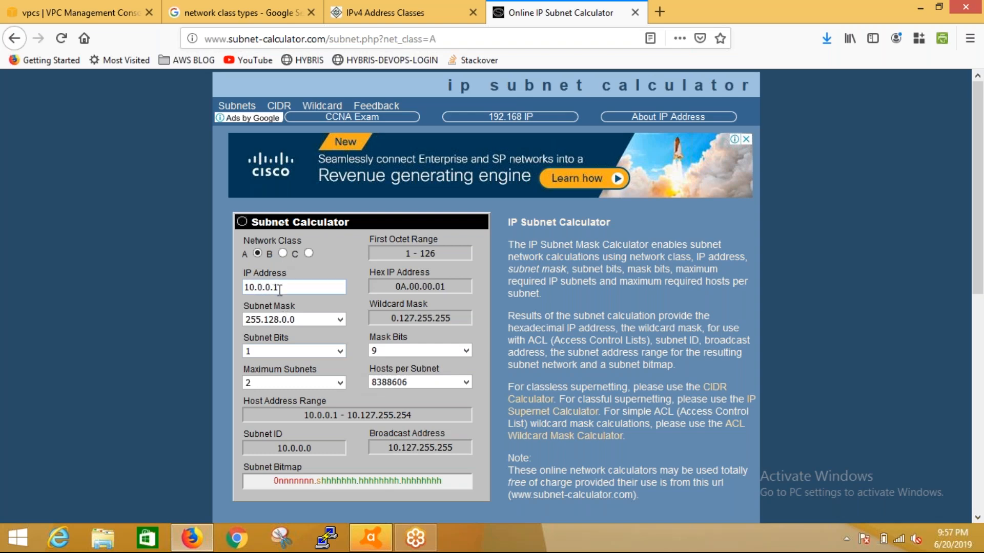
{"action": "left_click", "coordinate": [355, 11]}
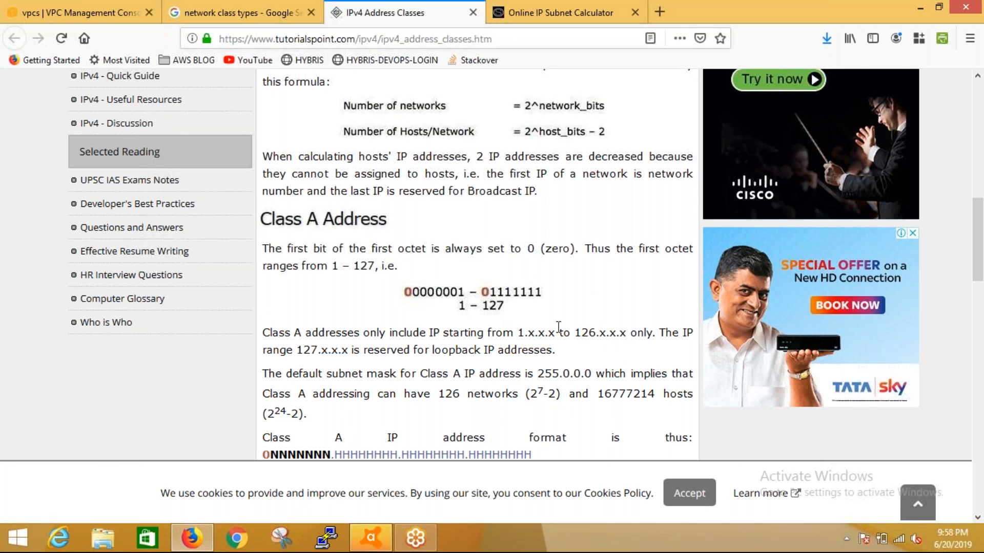
{"action": "left_click", "coordinate": [553, 12]}
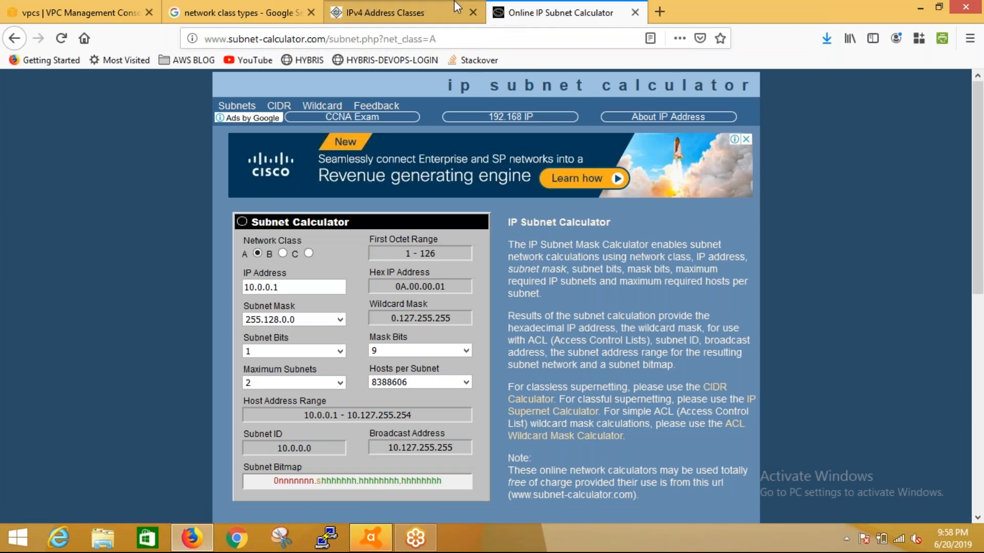
Step: Check the class B defaults, then switch to class C: 192.168.0.1 with 255.255.255.0
{"action": "left_click", "coordinate": [282, 253]}
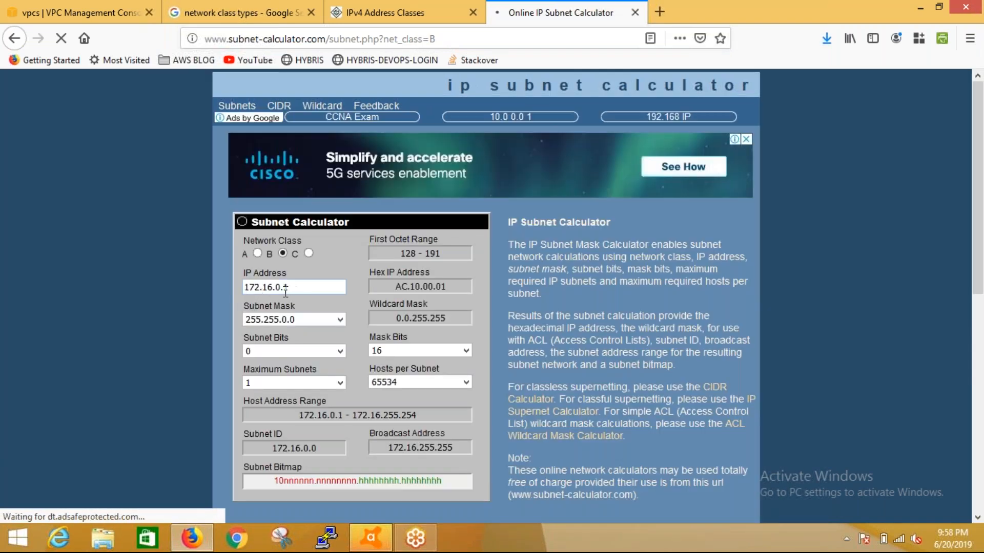
{"action": "left_click", "coordinate": [309, 254]}
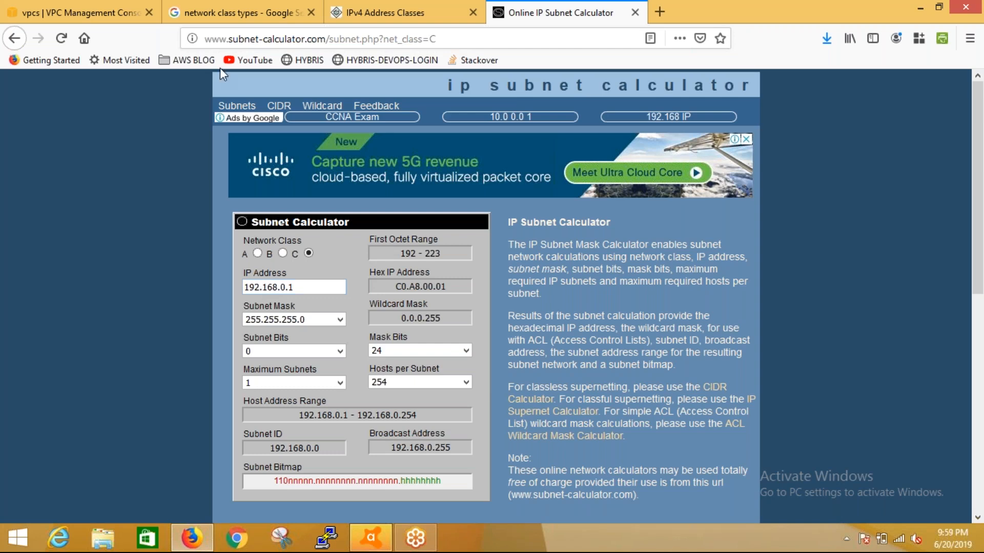
Step: Return to the VPC Management Console tab listing the Testing VPC
{"action": "left_click", "coordinate": [127, 1]}
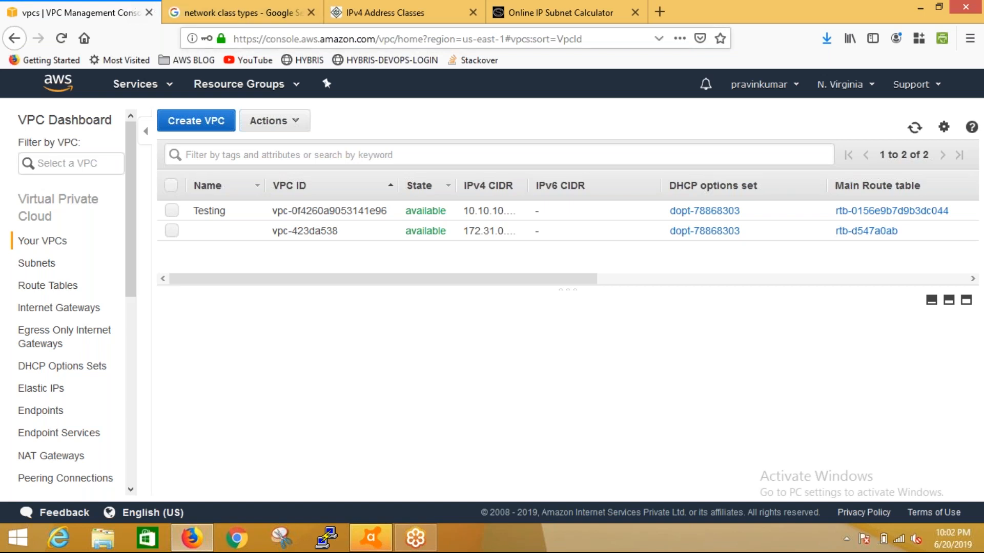
{"action": "left_click", "coordinate": [307, 211]}
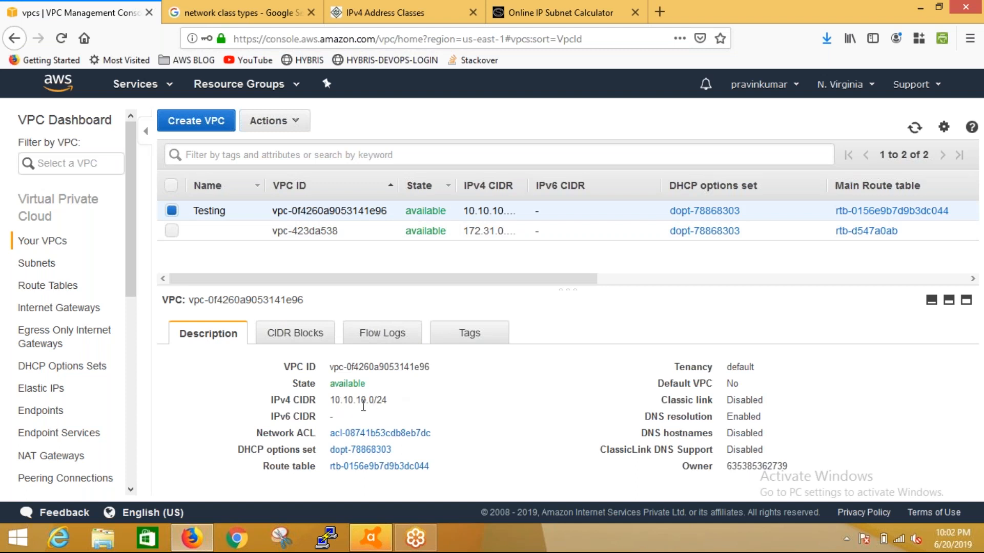
{"action": "left_click_drag", "start_coordinate": [374, 405], "coordinate": [408, 404]}
{"action": "left_click", "coordinate": [507, 418]}
{"action": "left_click_drag", "start_coordinate": [521, 279], "coordinate": [462, 260]}
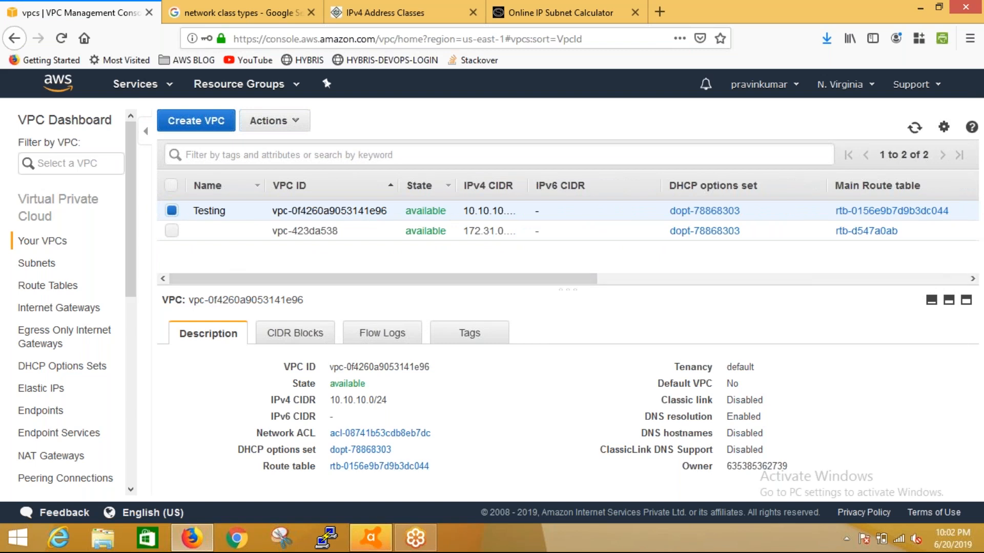
{"action": "mouse_move", "coordinate": [507, 285]}
{"action": "left_mouse_down"}
{"action": "mouse_move", "coordinate": [503, 235]}
{"action": "mouse_move", "coordinate": [513, 269]}
{"action": "left_mouse_up"}
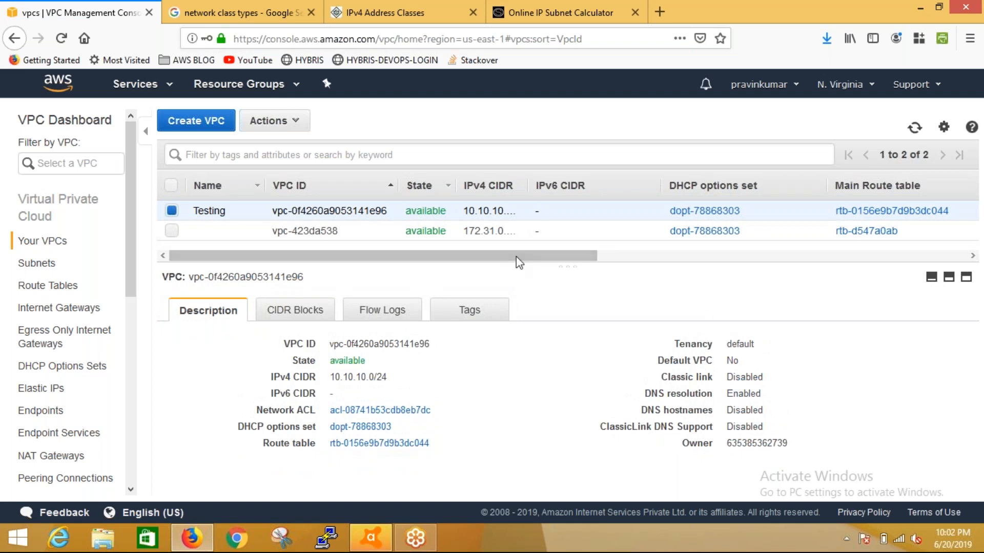
{"action": "left_click_drag", "start_coordinate": [521, 261], "coordinate": [197, 255]}
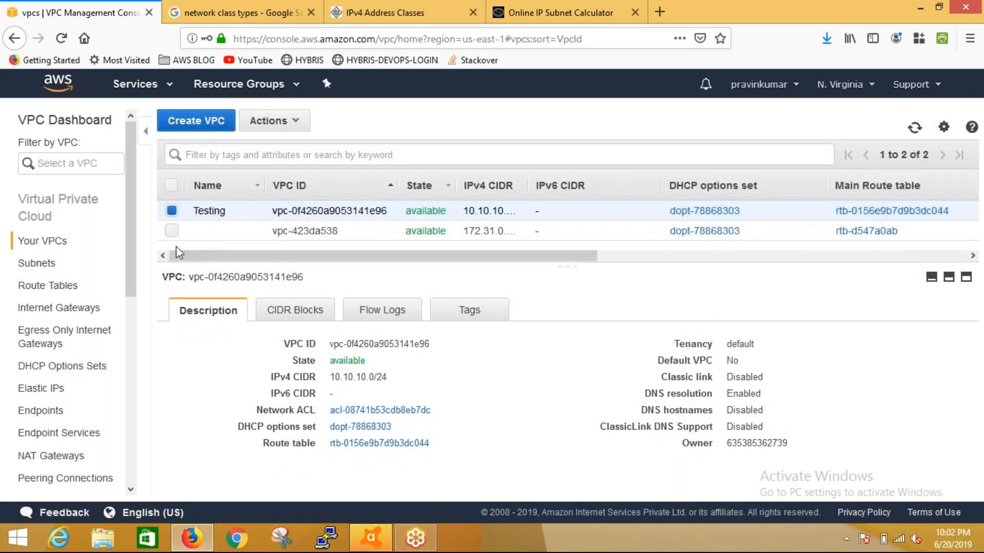
{"action": "mouse_move", "coordinate": [224, 214]}
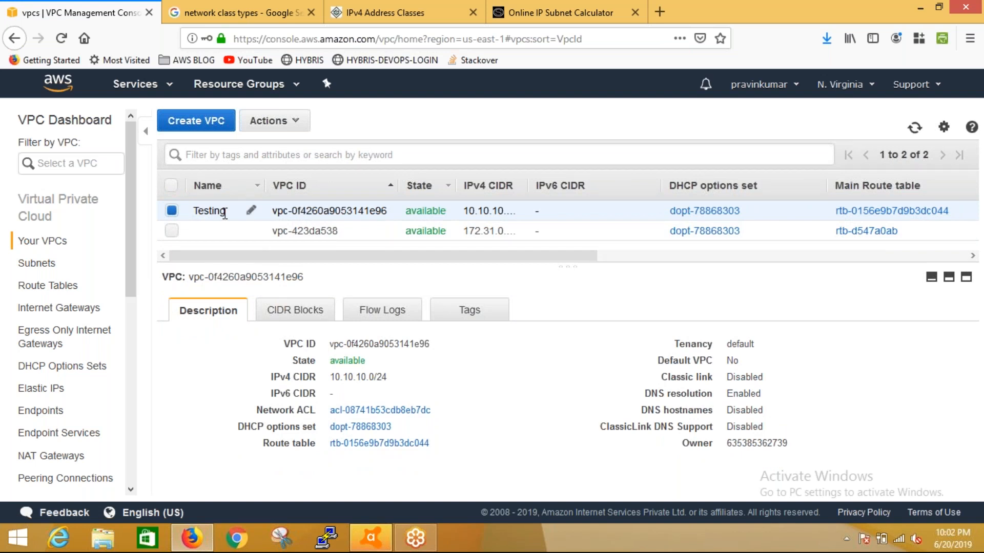
Step: Show Subnets filtered to the Testing VPC: Private-Subnet 10.10.10.0/27 and Public_subnet 10.10.10.32/27
{"action": "left_click", "coordinate": [31, 269]}
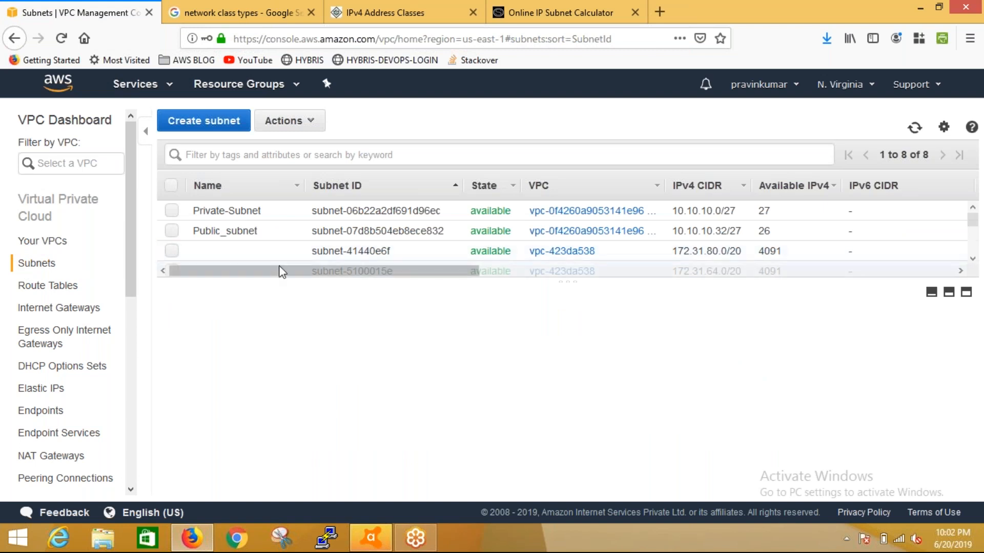
{"action": "left_click_drag", "start_coordinate": [277, 279], "coordinate": [287, 330]}
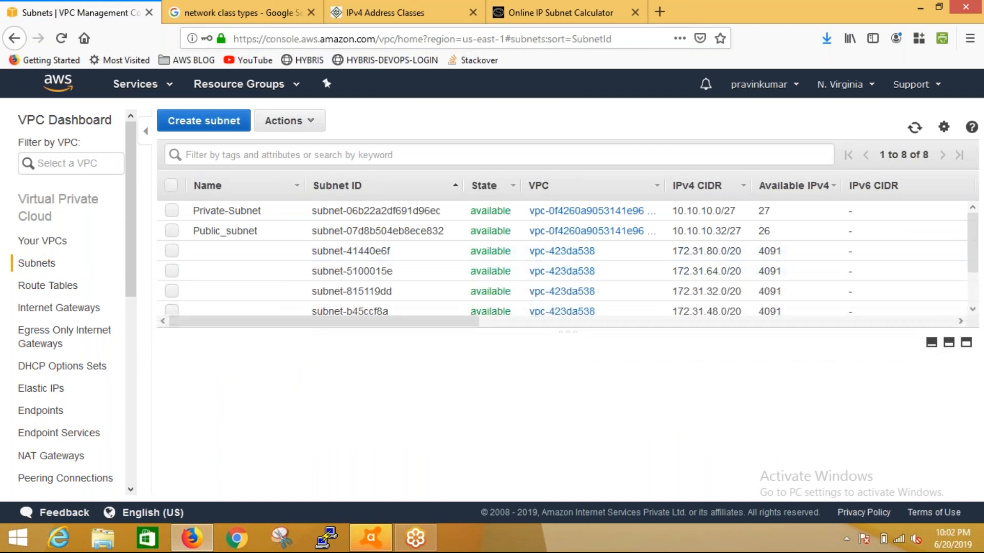
{"action": "left_click", "coordinate": [82, 163]}
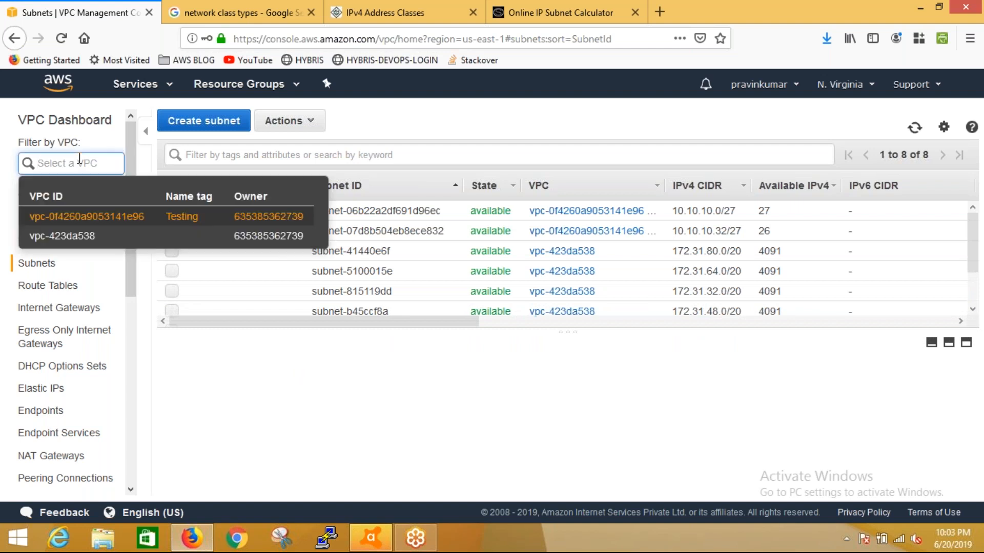
{"action": "left_click", "coordinate": [71, 216]}
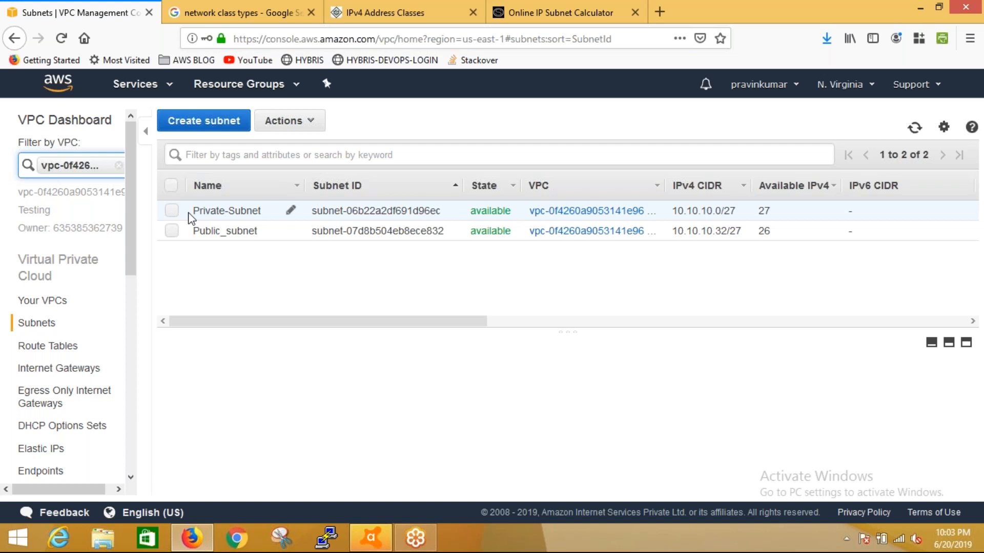
Step: Compare Private-Subnet and Public_subnet details, ending on Public_subnet, then go to Internet Gateways
{"action": "left_click", "coordinate": [216, 214]}
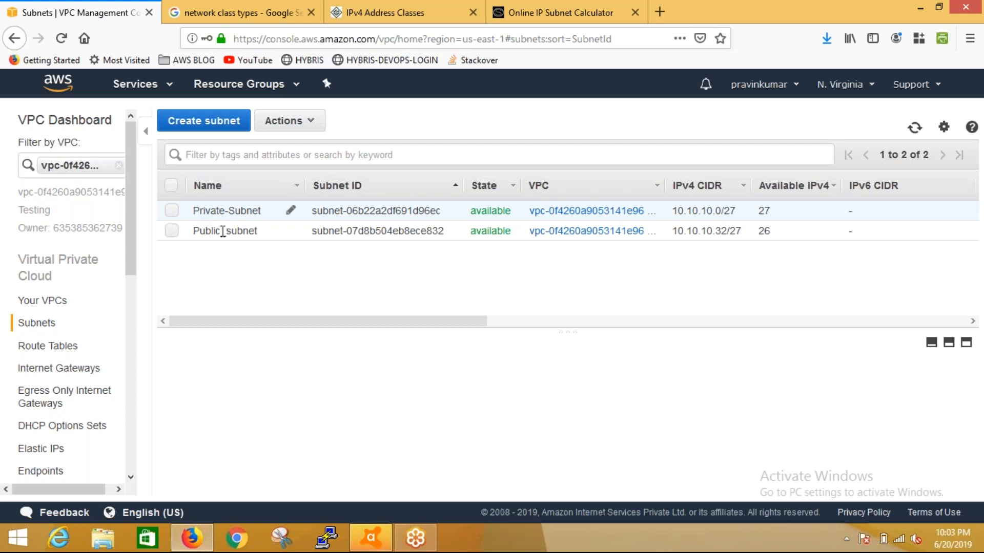
{"action": "left_click", "coordinate": [222, 231]}
{"action": "left_click", "coordinate": [222, 210]}
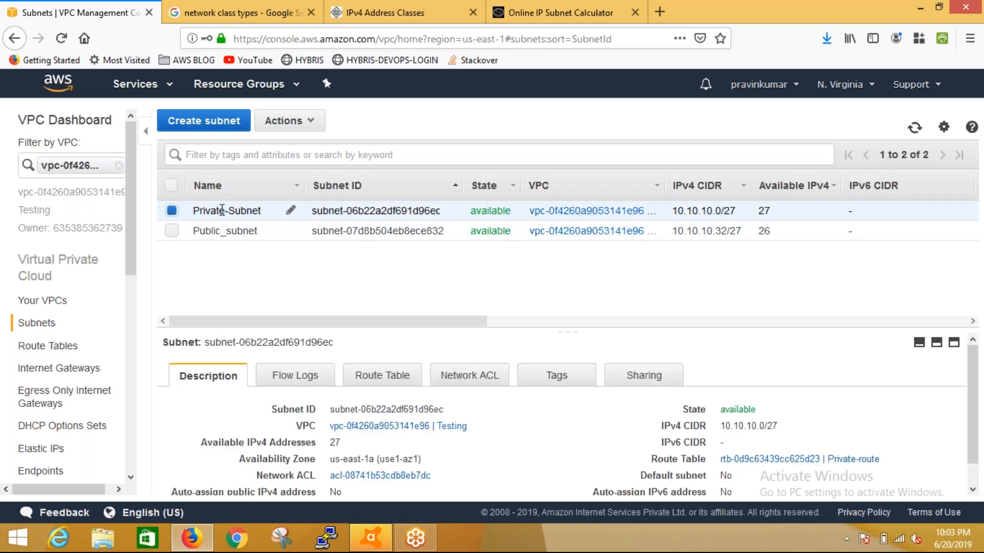
{"action": "left_click", "coordinate": [228, 233]}
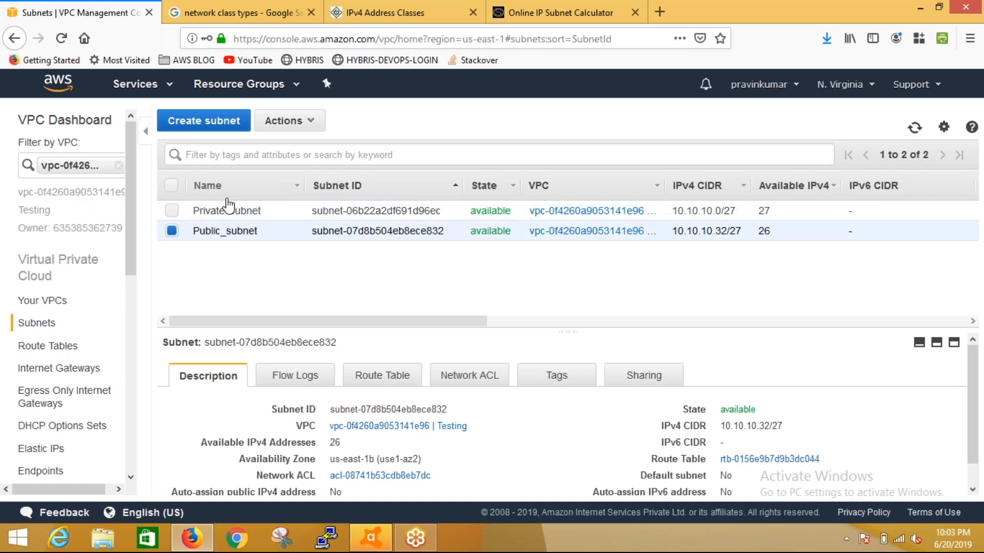
{"action": "left_click", "coordinate": [229, 209]}
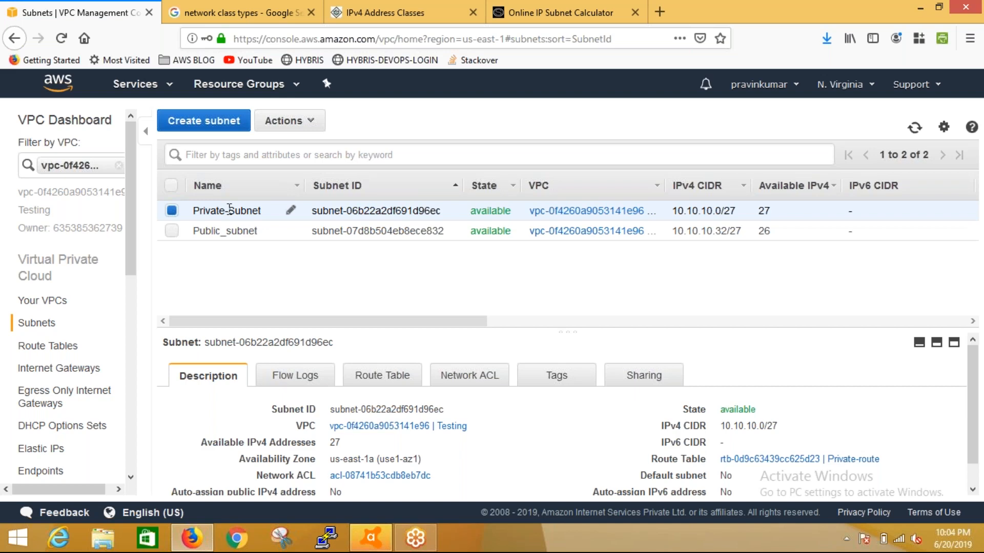
{"action": "left_click", "coordinate": [229, 230]}
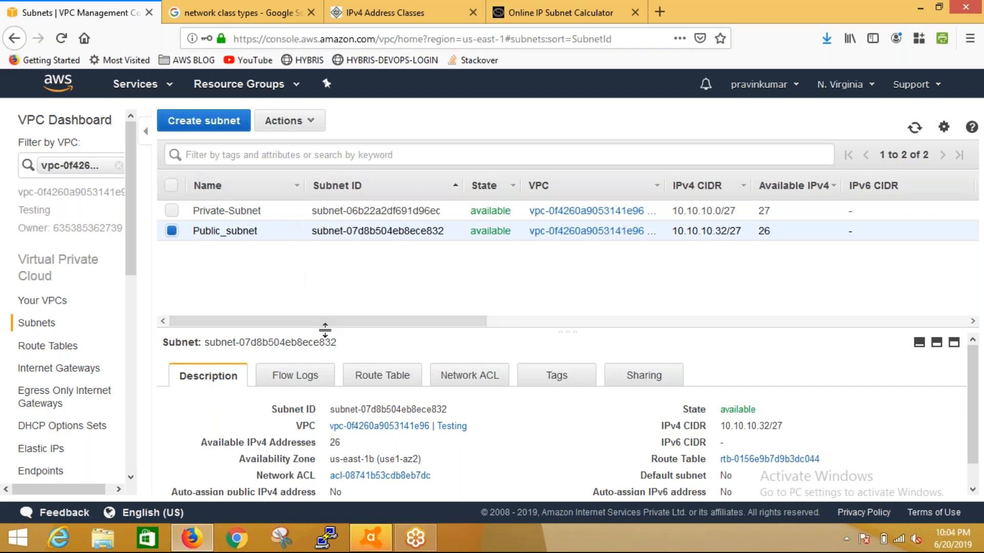
{"action": "left_click_drag", "start_coordinate": [325, 330], "coordinate": [327, 281]}
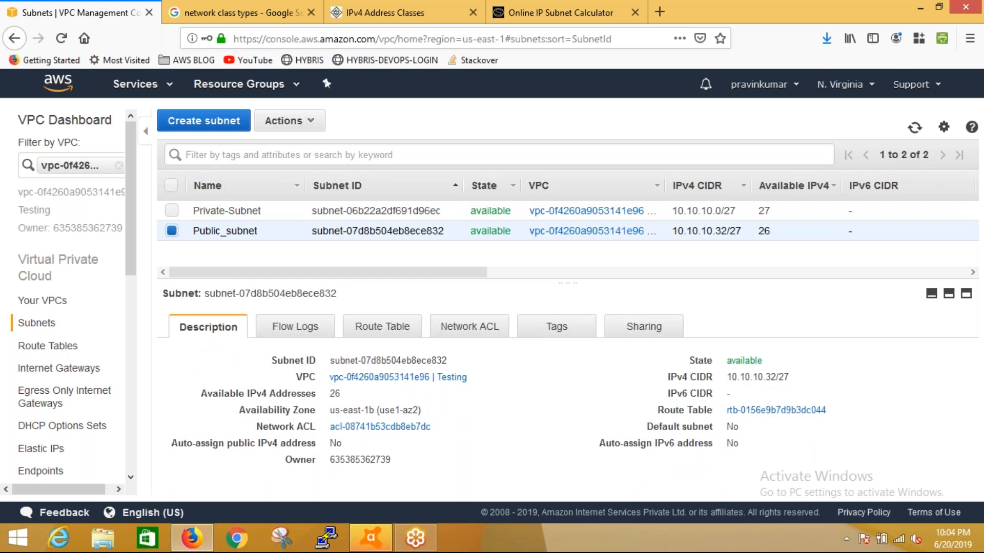
{"action": "left_click", "coordinate": [60, 370]}
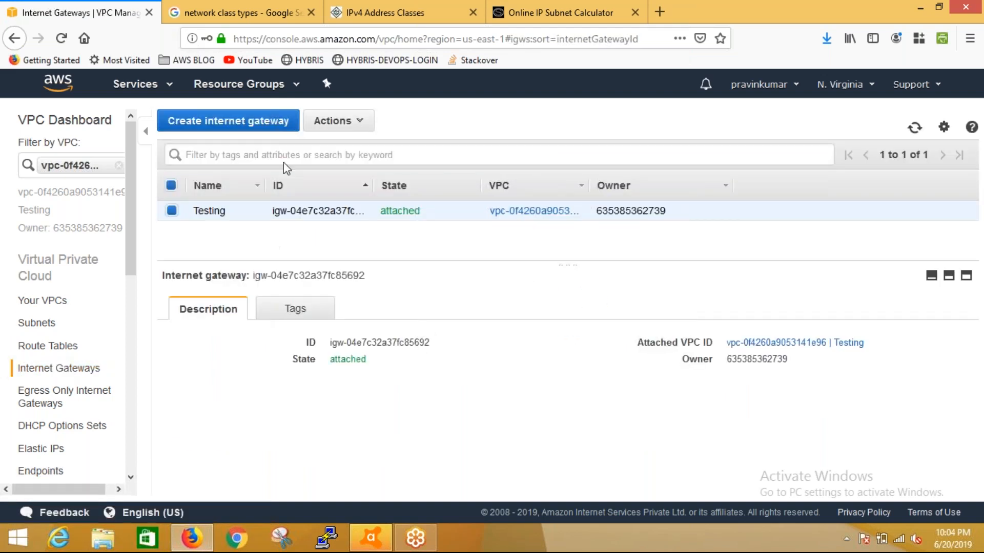
{"action": "left_click", "coordinate": [260, 128]}
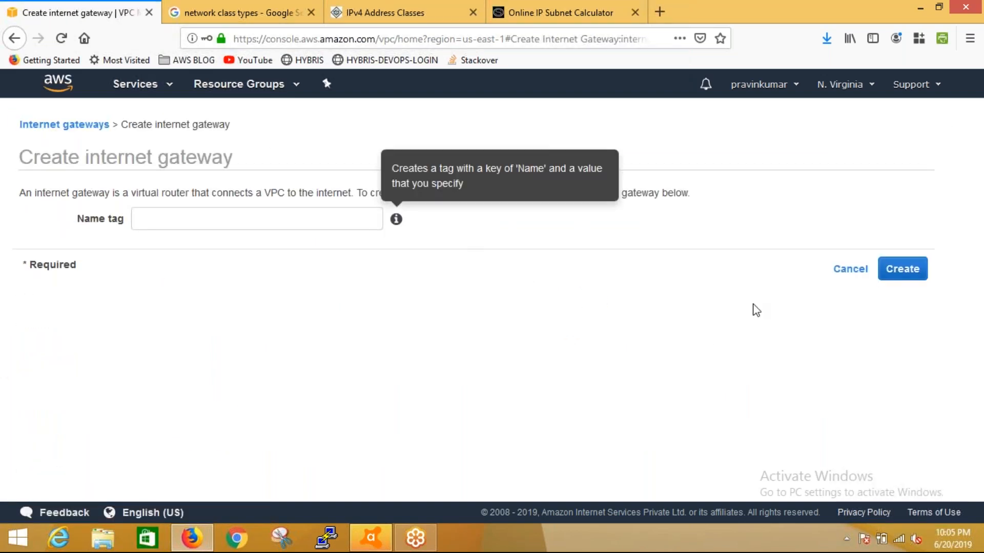
{"action": "left_click", "coordinate": [847, 271]}
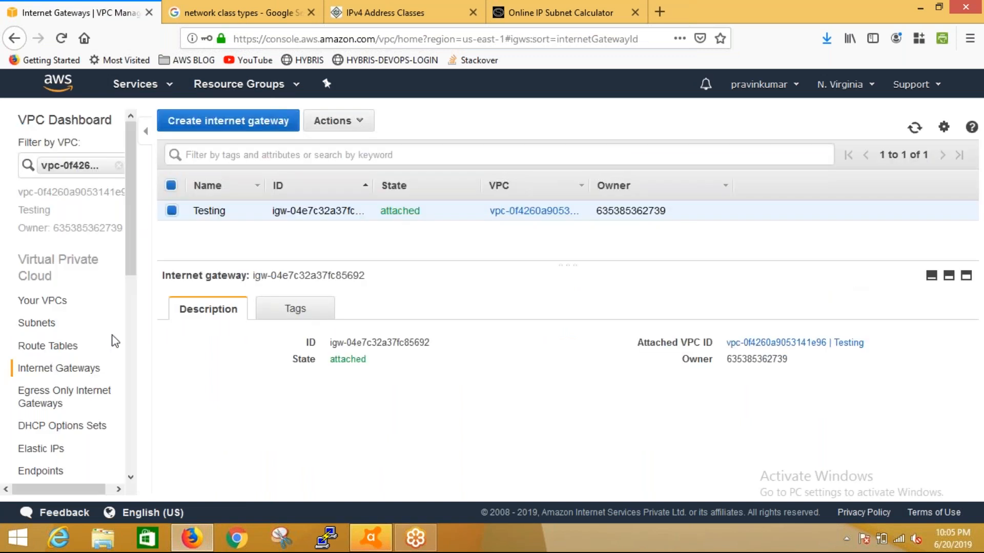
{"action": "left_click", "coordinate": [42, 325]}
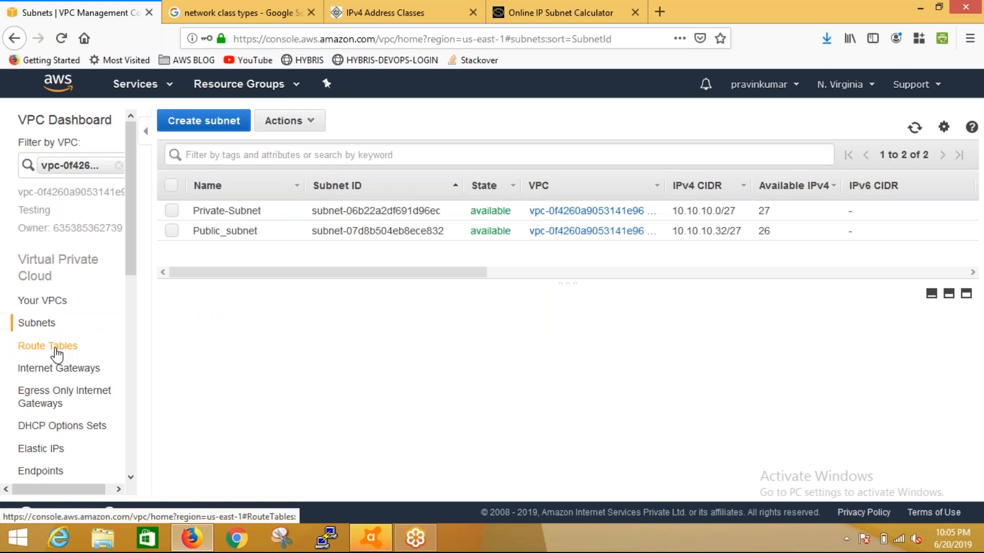
{"action": "left_click", "coordinate": [240, 211]}
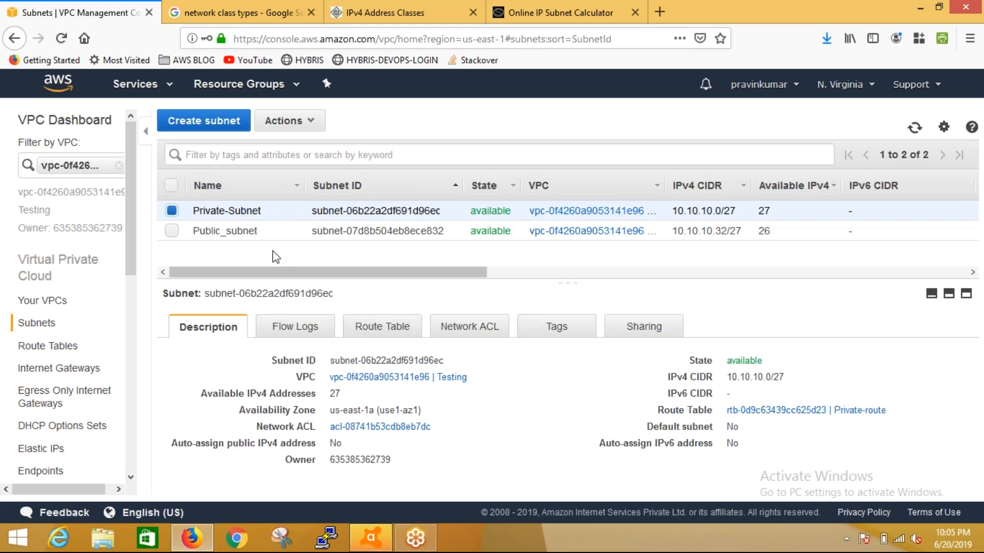
{"action": "left_click", "coordinate": [241, 231]}
{"action": "left_click", "coordinate": [393, 330]}
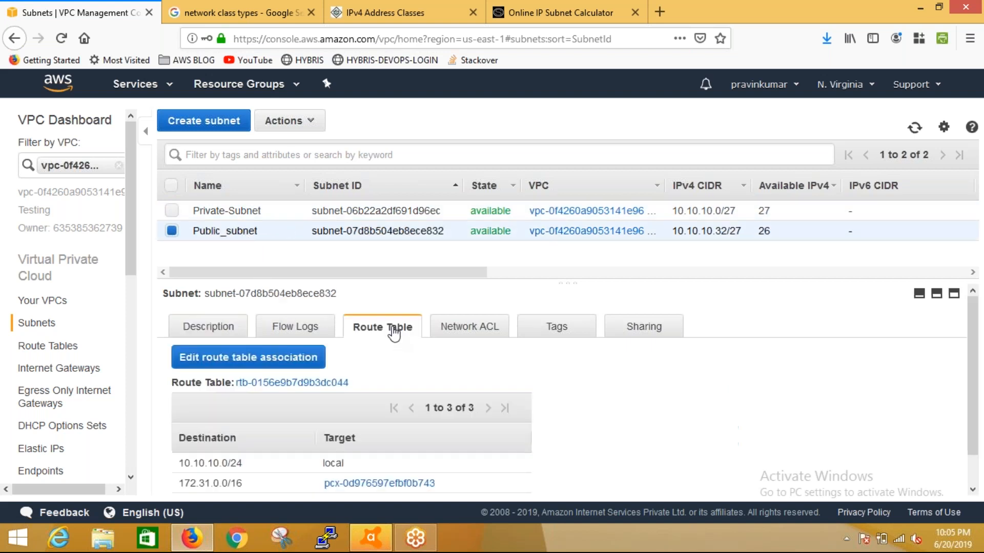
{"action": "left_click_drag", "start_coordinate": [391, 281], "coordinate": [395, 257]}
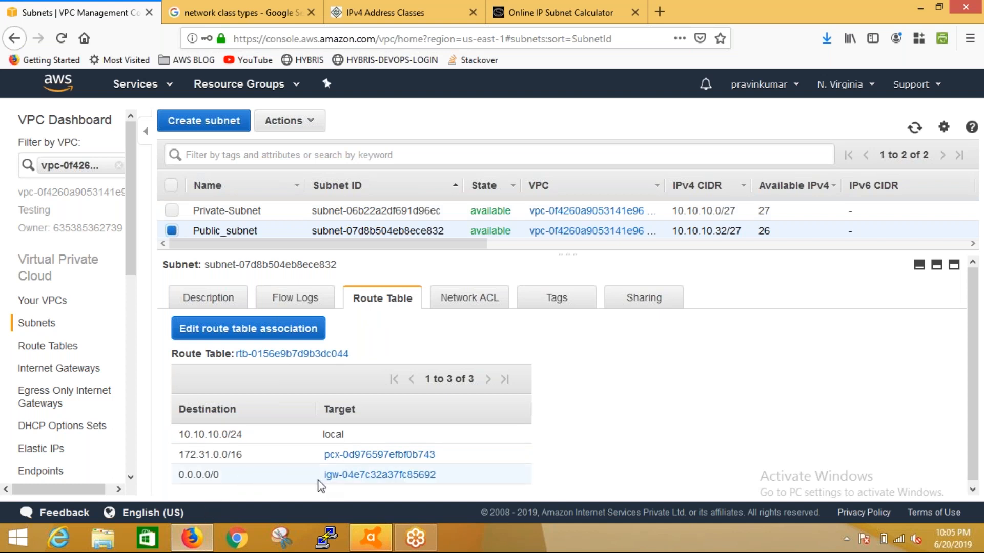
{"action": "left_click_drag", "start_coordinate": [326, 476], "coordinate": [455, 483]}
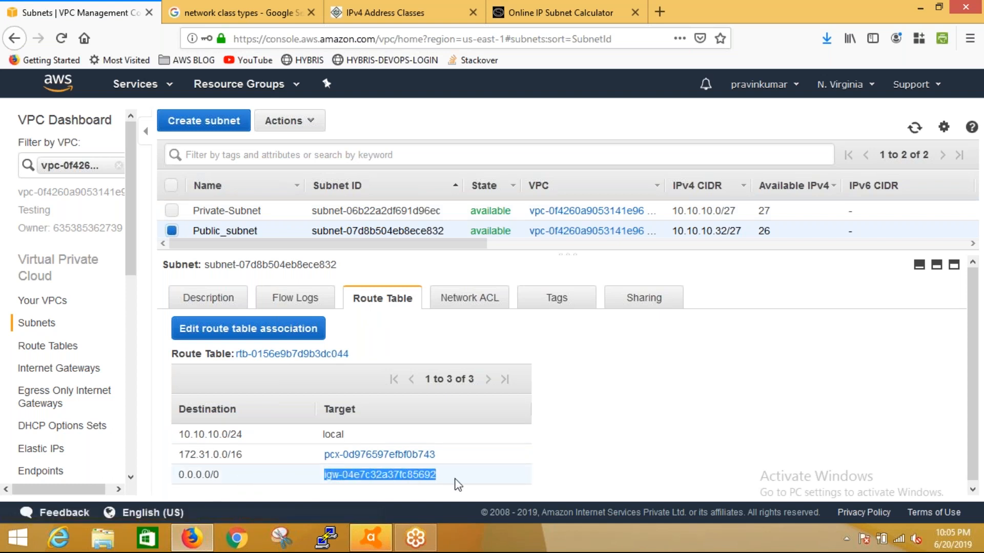
{"action": "left_click", "coordinate": [456, 484]}
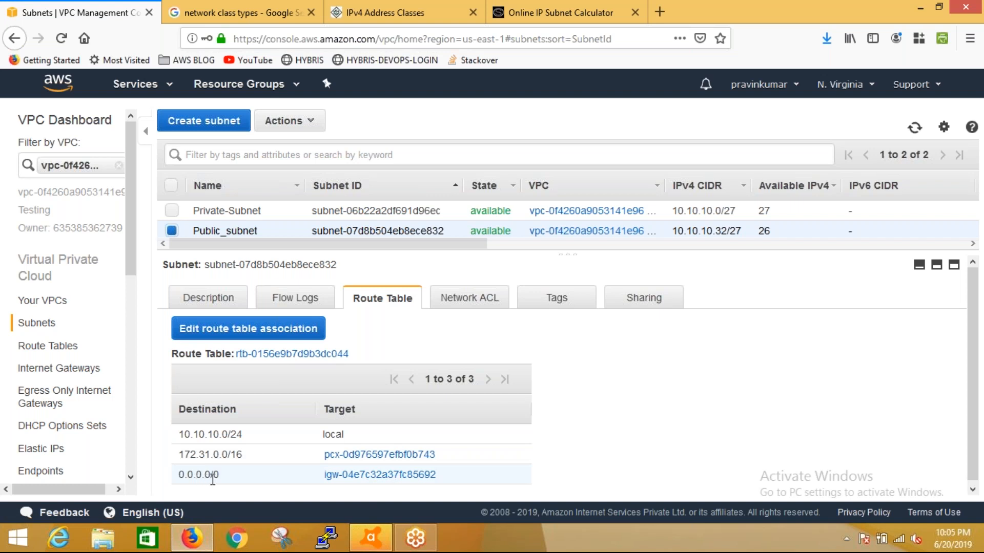
{"action": "left_click_drag", "start_coordinate": [222, 477], "coordinate": [194, 472]}
{"action": "left_click", "coordinate": [196, 471]}
{"action": "left_click_drag", "start_coordinate": [438, 476], "coordinate": [326, 473]}
{"action": "left_click", "coordinate": [318, 473]}
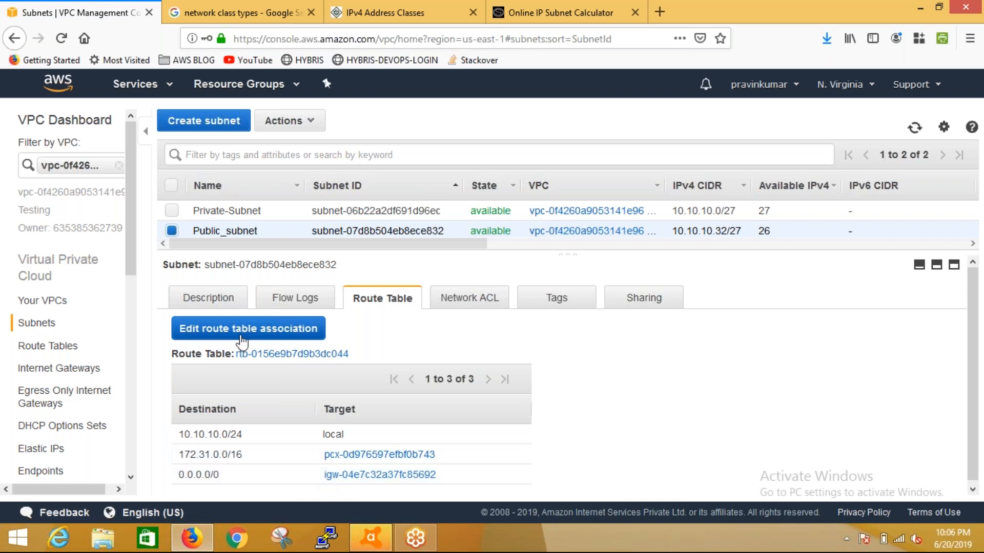
Step: Inspect Private-Subnet's route table, noting its route through the NAT gateway
{"action": "left_click", "coordinate": [243, 207]}
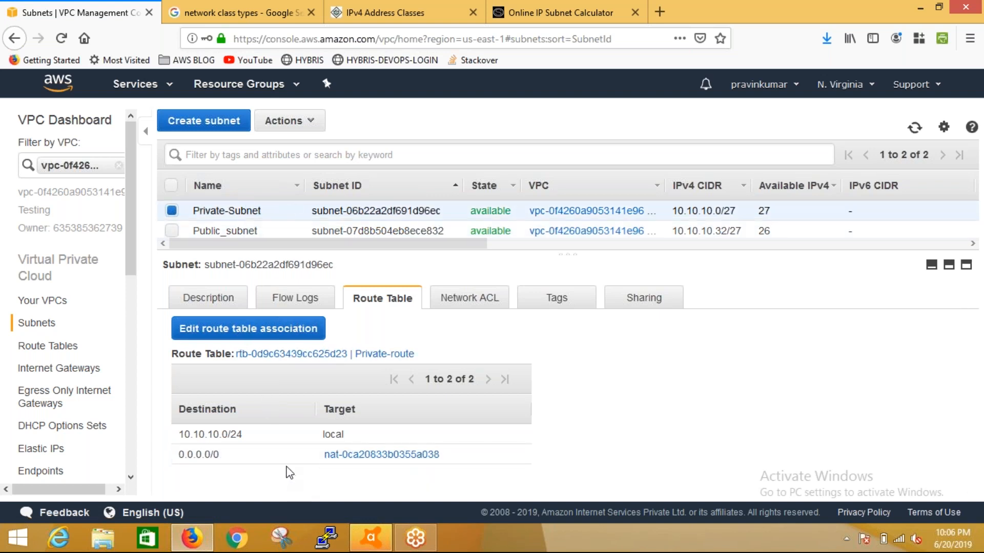
{"action": "left_click_drag", "start_coordinate": [322, 457], "coordinate": [460, 451]}
{"action": "left_click", "coordinate": [460, 451]}
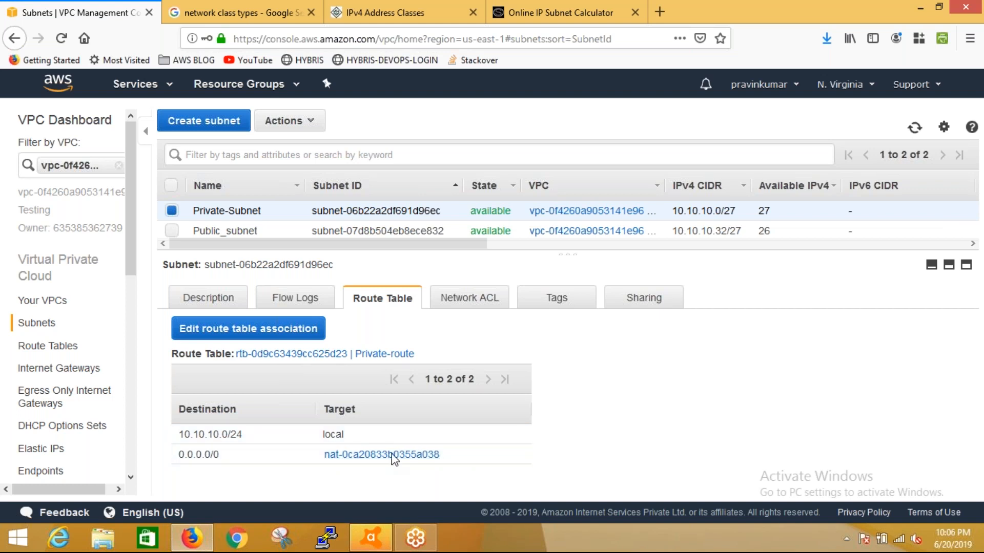
Step: Review Private-Subnet's route table association without changing it, then go to the route tables list
{"action": "left_click", "coordinate": [287, 328]}
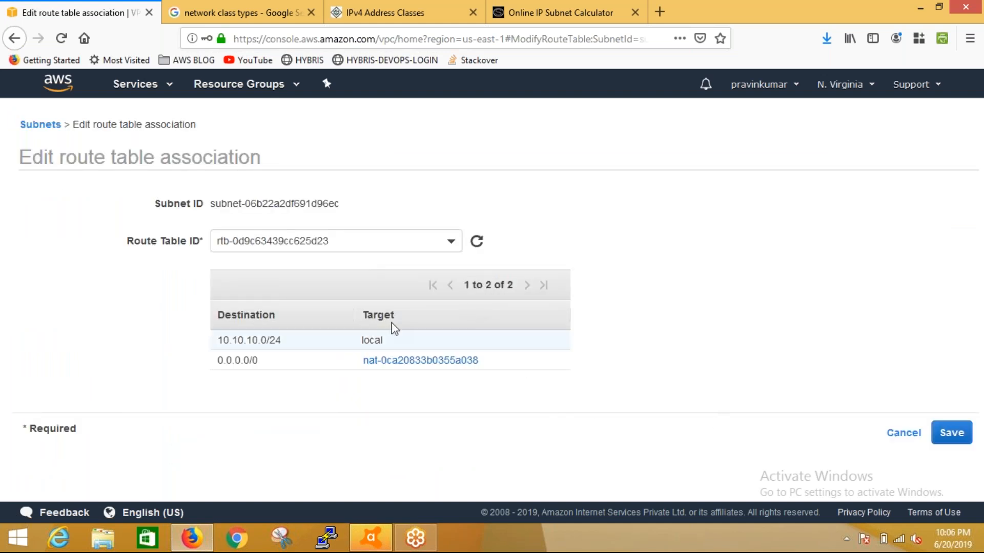
{"action": "left_click", "coordinate": [903, 433]}
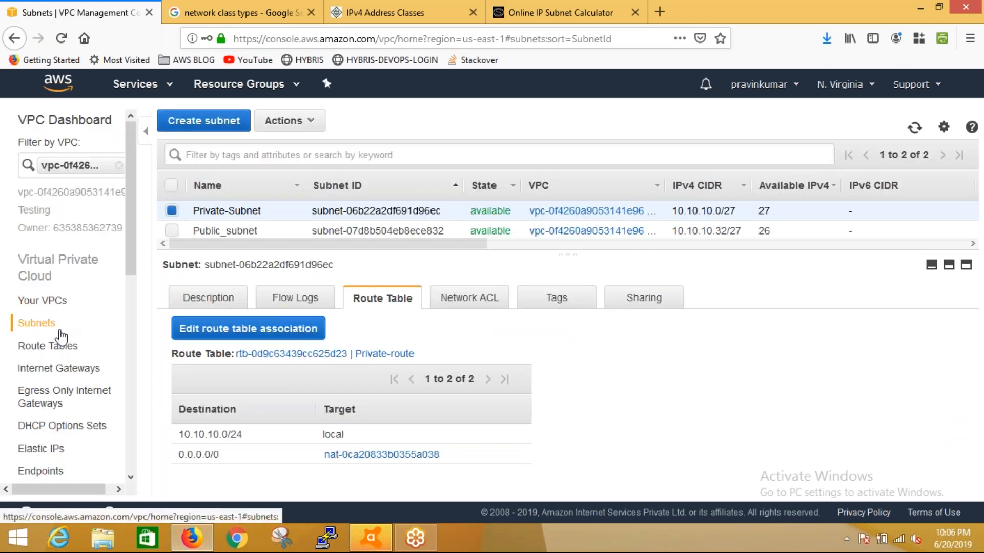
{"action": "left_click", "coordinate": [56, 348]}
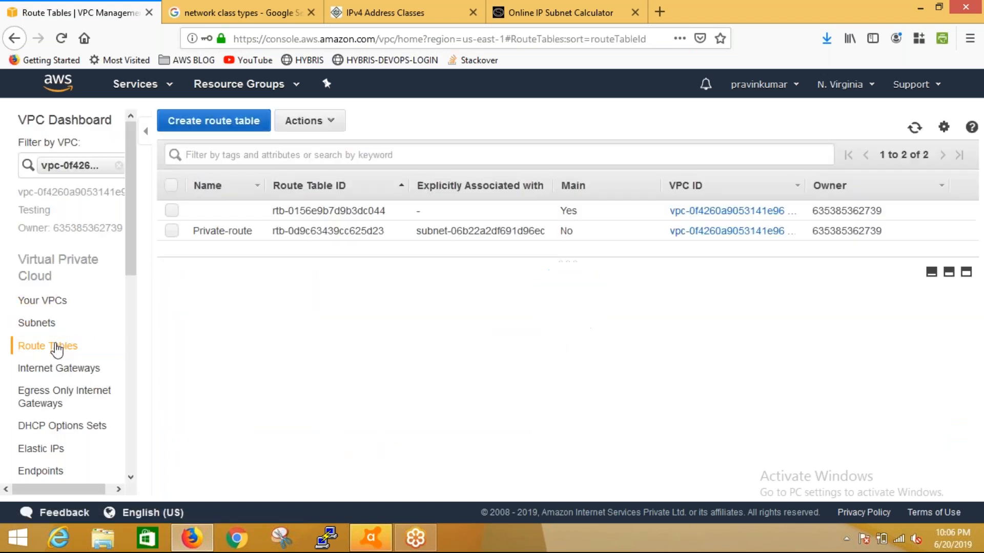
Step: Compare the main route table's routes with those of Private-route
{"action": "left_click", "coordinate": [282, 212]}
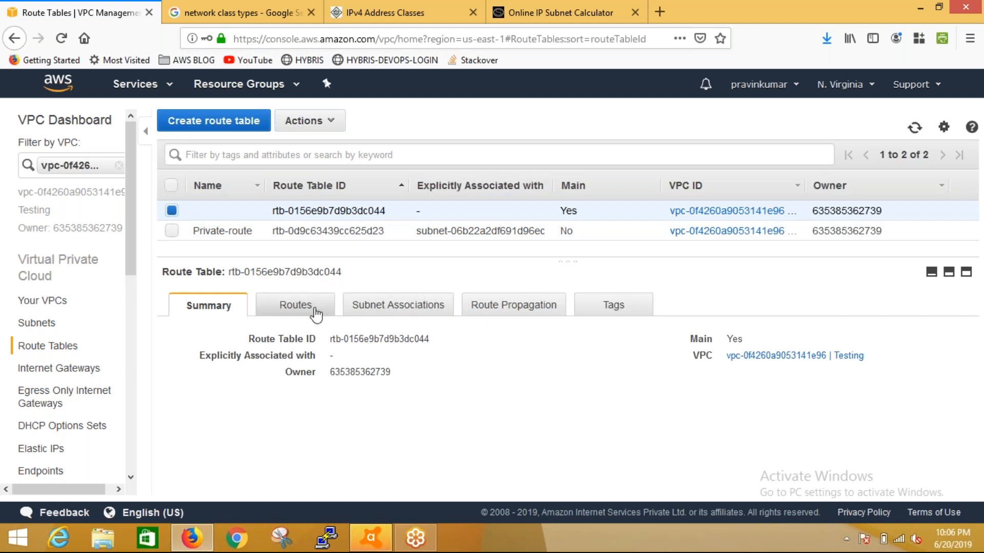
{"action": "left_click", "coordinate": [296, 305]}
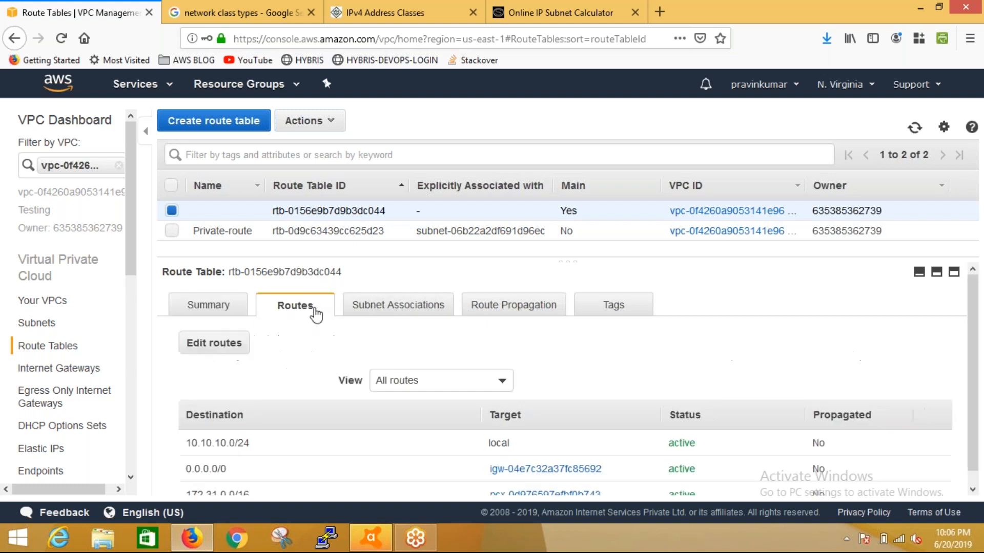
{"action": "left_click", "coordinate": [330, 235]}
Step: Delete Private-route's blackholed 0.0.0.0/0 NAT route and save, leaving only 10.10.10.0/24 local
{"action": "left_click", "coordinate": [220, 344]}
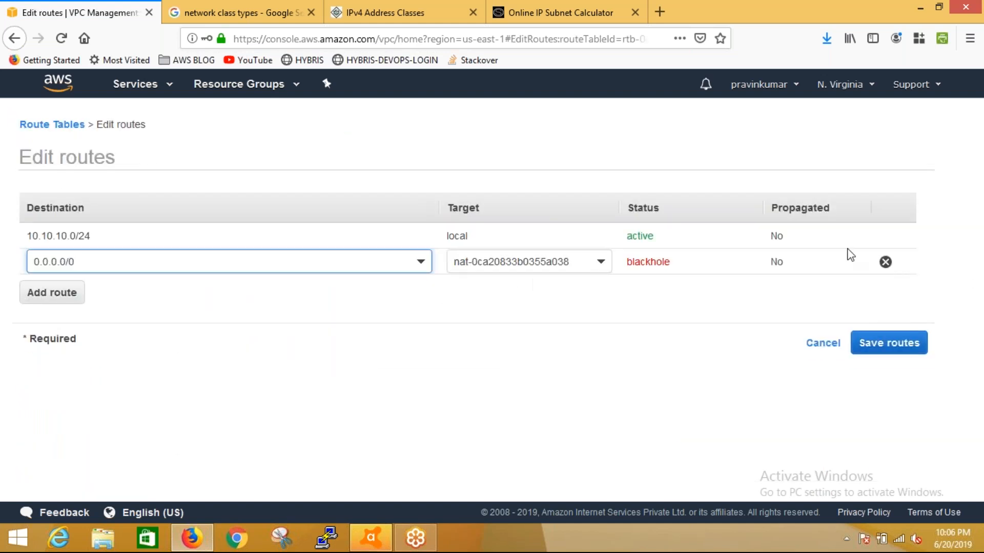
{"action": "left_click", "coordinate": [885, 263]}
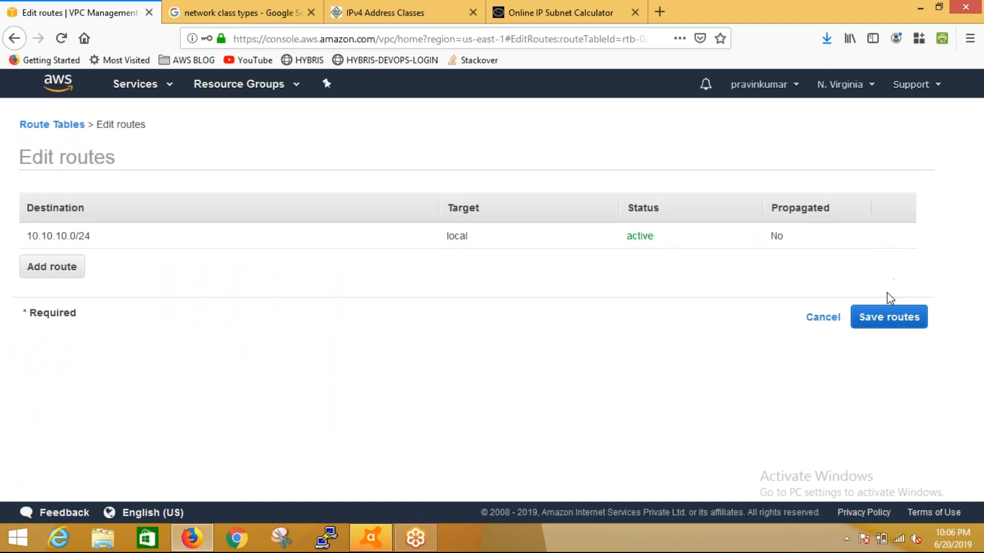
{"action": "left_click", "coordinate": [883, 324]}
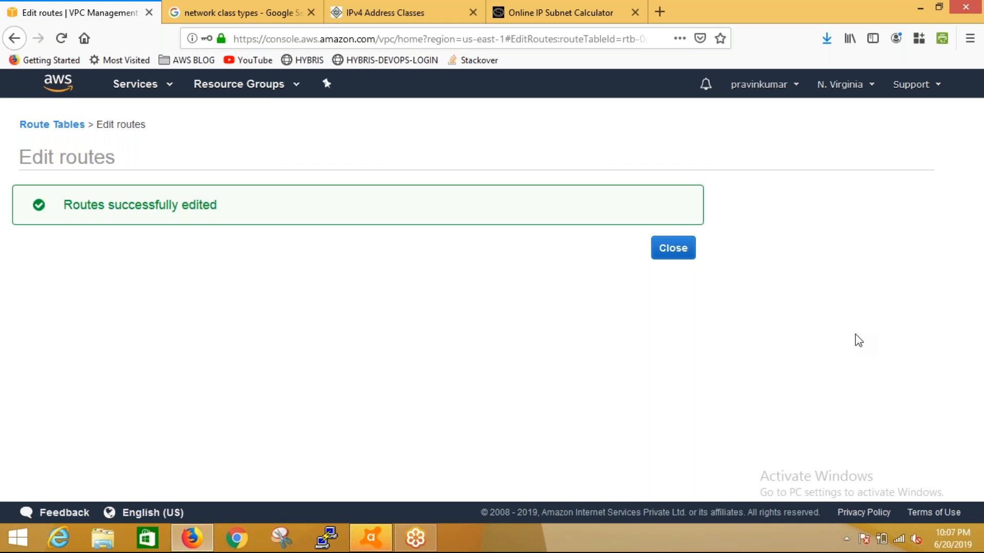
{"action": "left_click", "coordinate": [687, 249]}
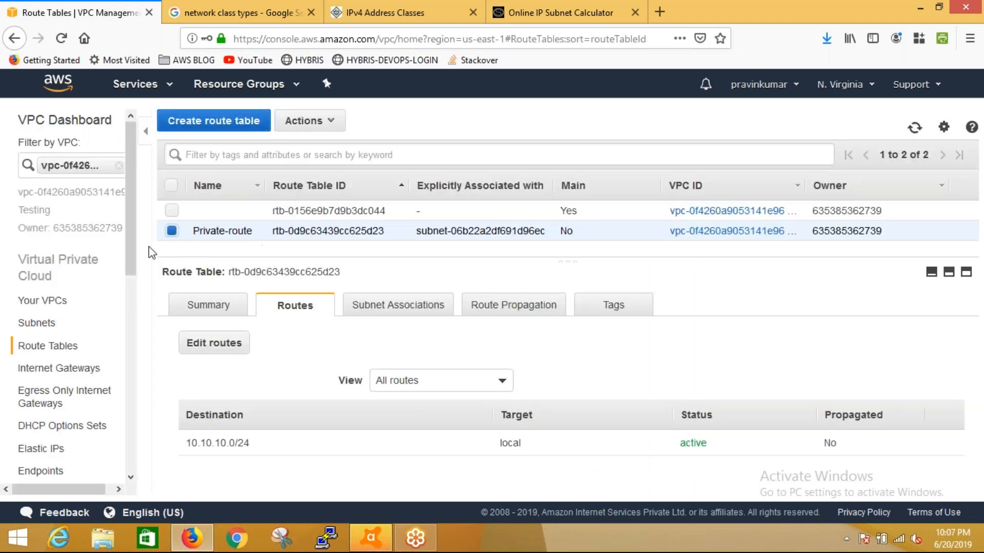
Step: Confirm Public_subnet routes 0.0.0.0/0 to the internet gateway, then check Private-Subnet's remaining routes
{"action": "left_click", "coordinate": [50, 324]}
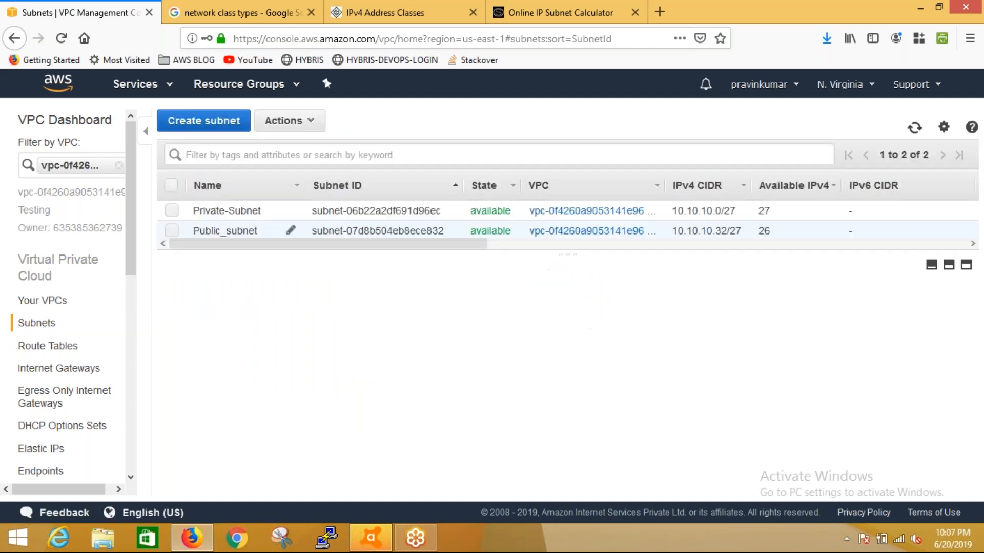
{"action": "left_click", "coordinate": [249, 229]}
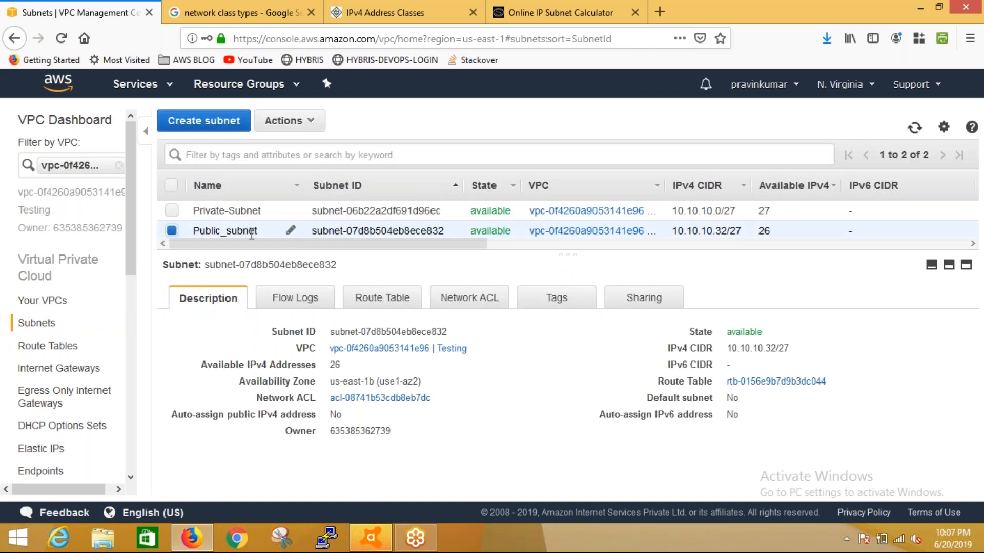
{"action": "left_click", "coordinate": [386, 299]}
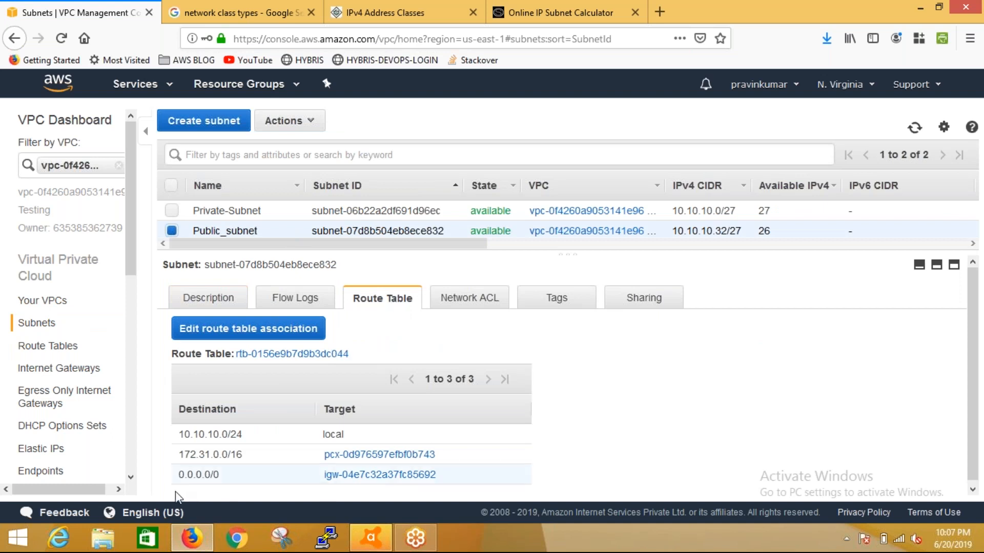
{"action": "left_click_drag", "start_coordinate": [179, 475], "coordinate": [440, 486]}
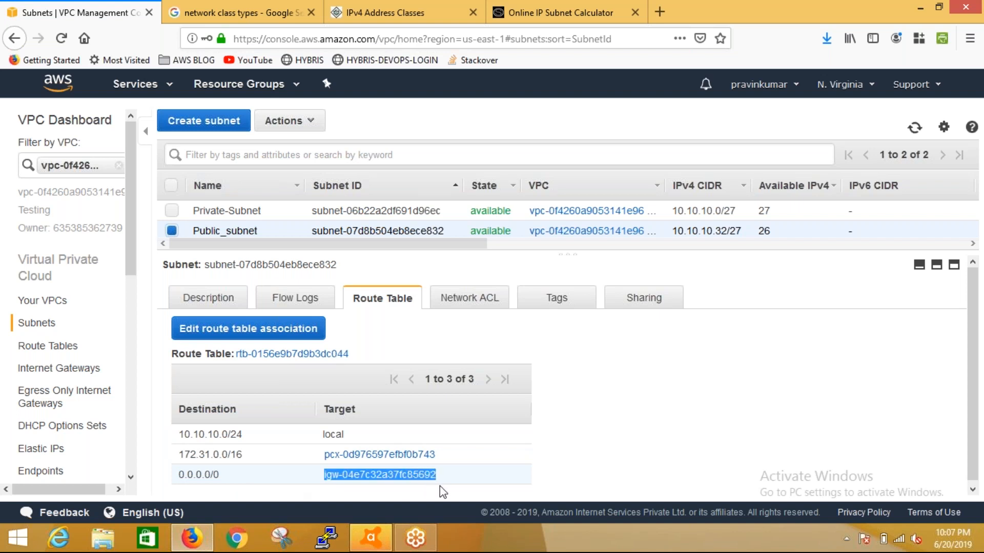
{"action": "left_click", "coordinate": [234, 212]}
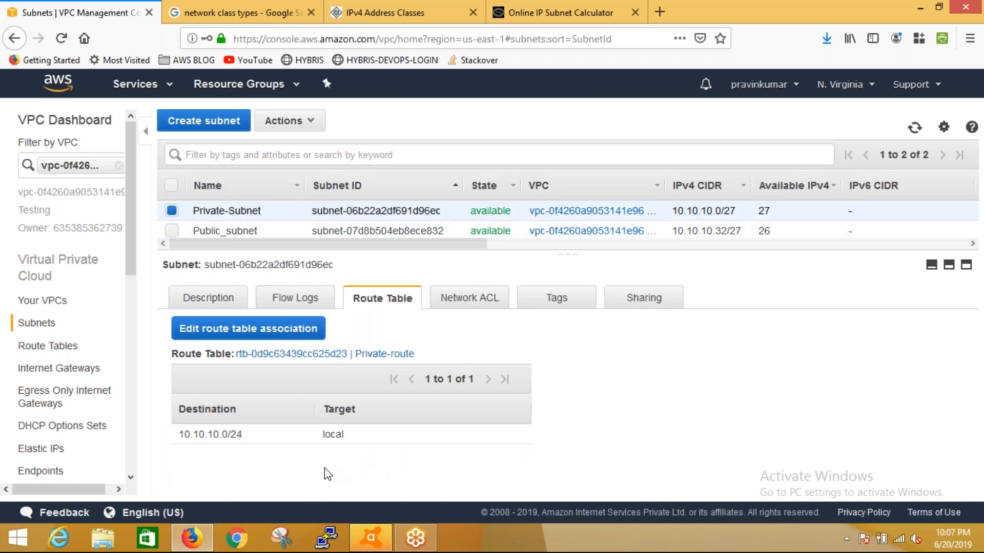
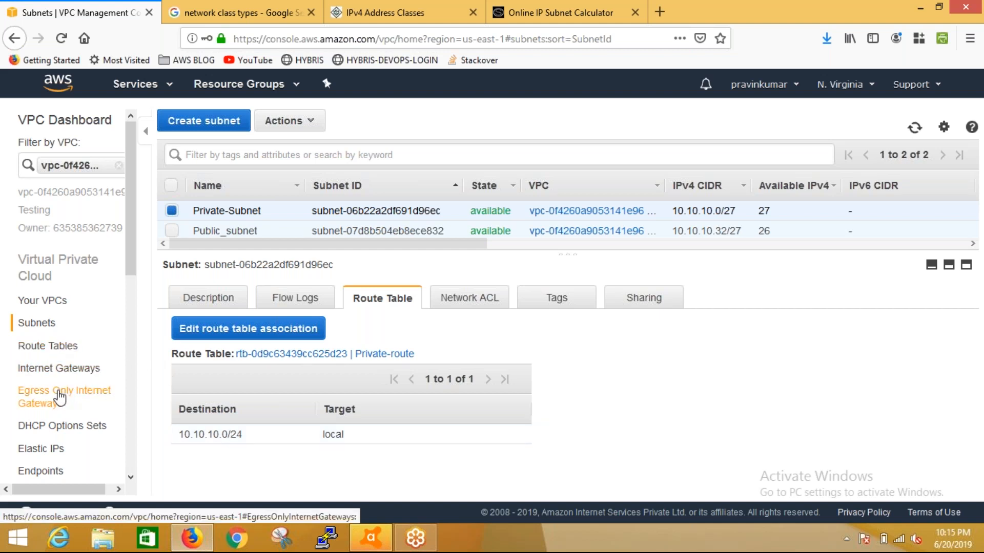
Step: Open the NAT Gateways page from the VPC sidebar, which shows no NAT gateways in this region
{"action": "scroll", "coordinate": [82, 328], "scroll_direction": "down", "scroll_amount": 1}
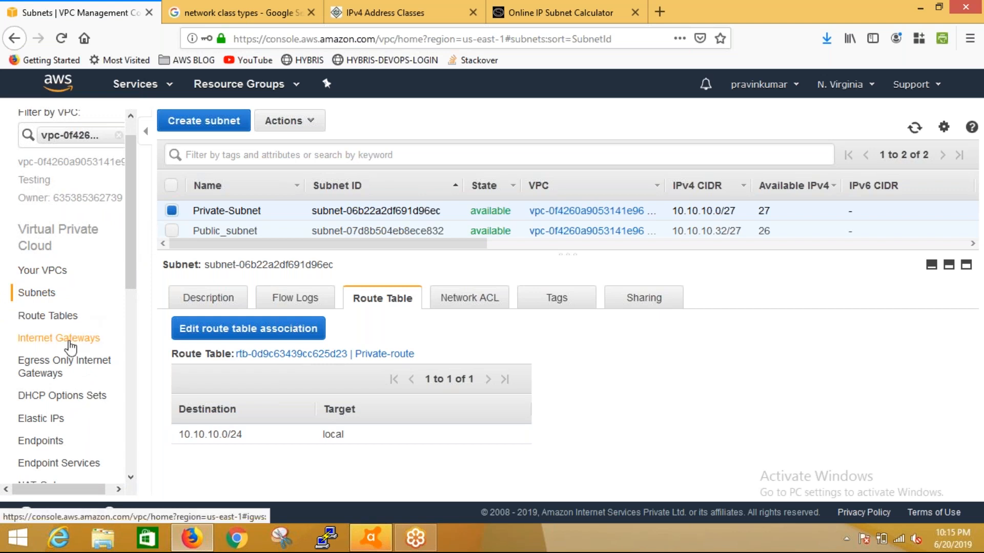
{"action": "left_click_drag", "start_coordinate": [132, 278], "coordinate": [133, 312]}
{"action": "left_click", "coordinate": [70, 414]}
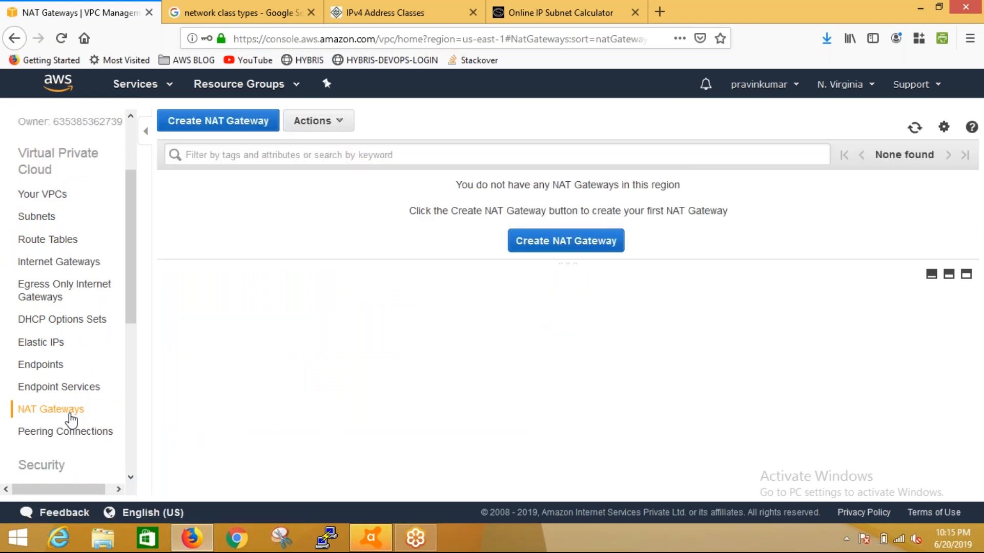
Step: Start a new NAT gateway and expand its Subnet list to review the available subnets
{"action": "left_click", "coordinate": [533, 244]}
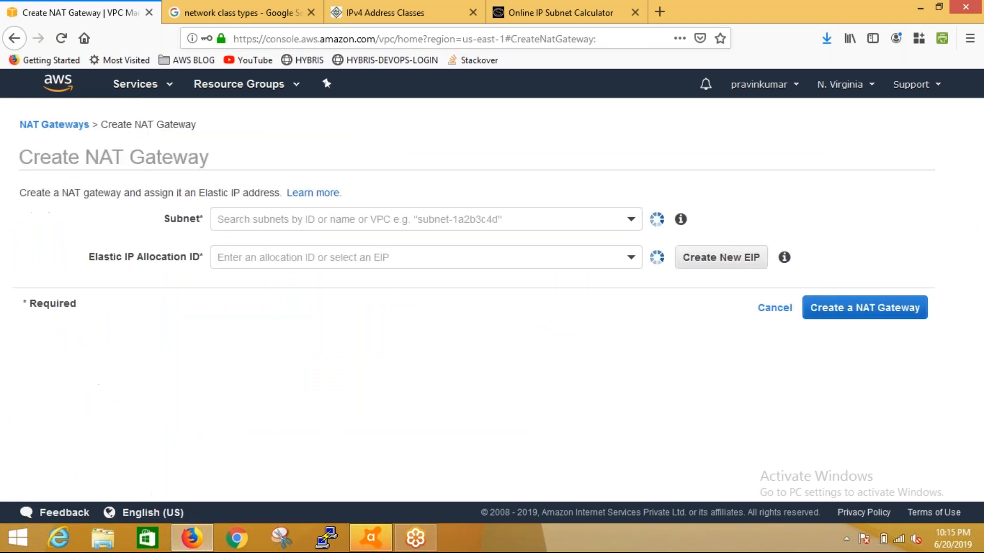
{"action": "left_click", "coordinate": [427, 213]}
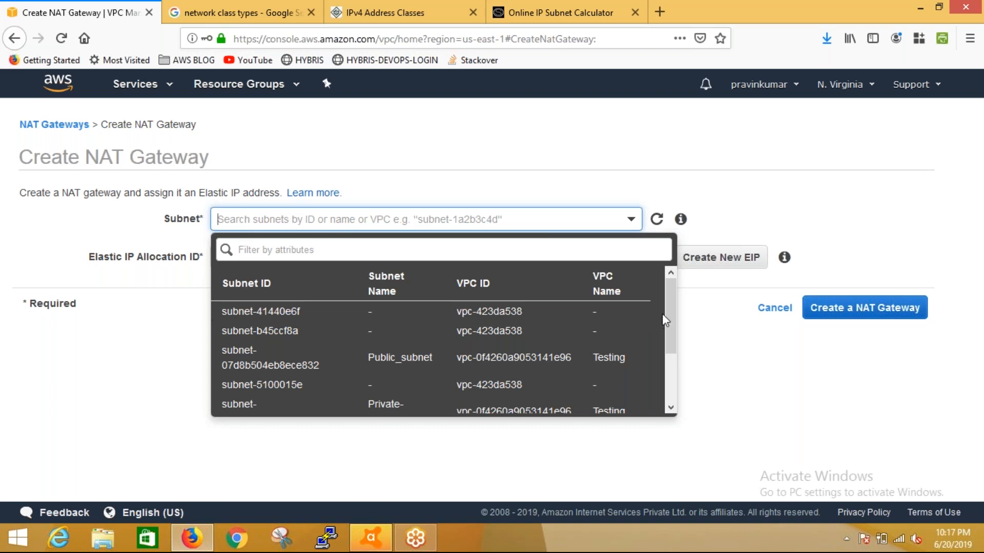
Step: Create the NAT gateway in subnet-07d8b504eb8ece832 (Public_subnet) with a new Elastic IP, 18.215.71.30
{"action": "left_click_drag", "start_coordinate": [671, 319], "coordinate": [679, 365]}
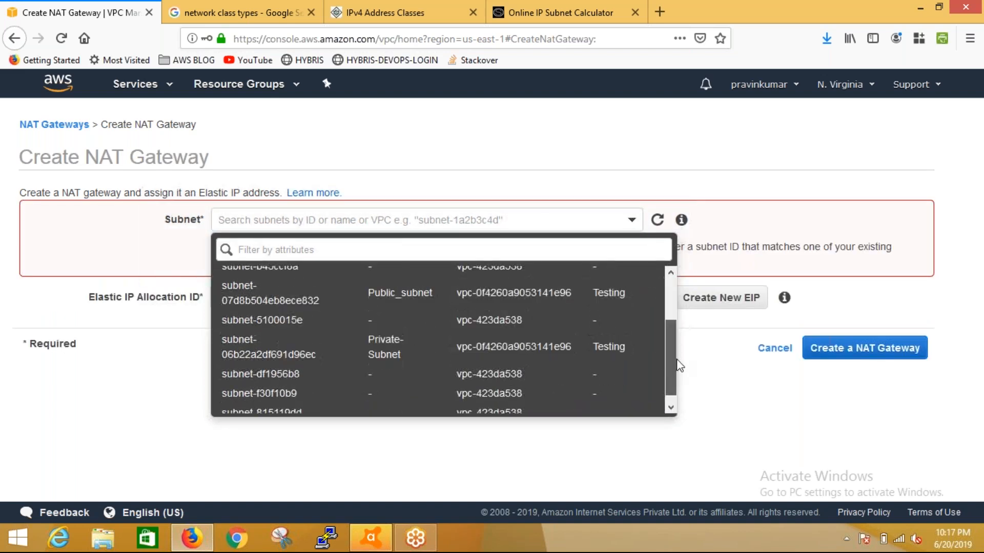
{"action": "left_click", "coordinate": [245, 301]}
{"action": "left_click", "coordinate": [322, 255]}
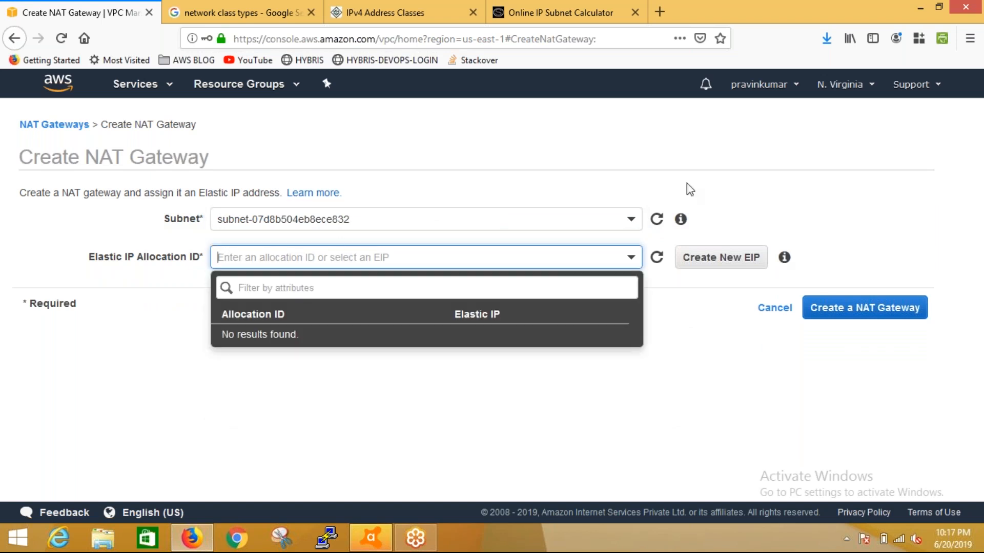
{"action": "left_click", "coordinate": [745, 256]}
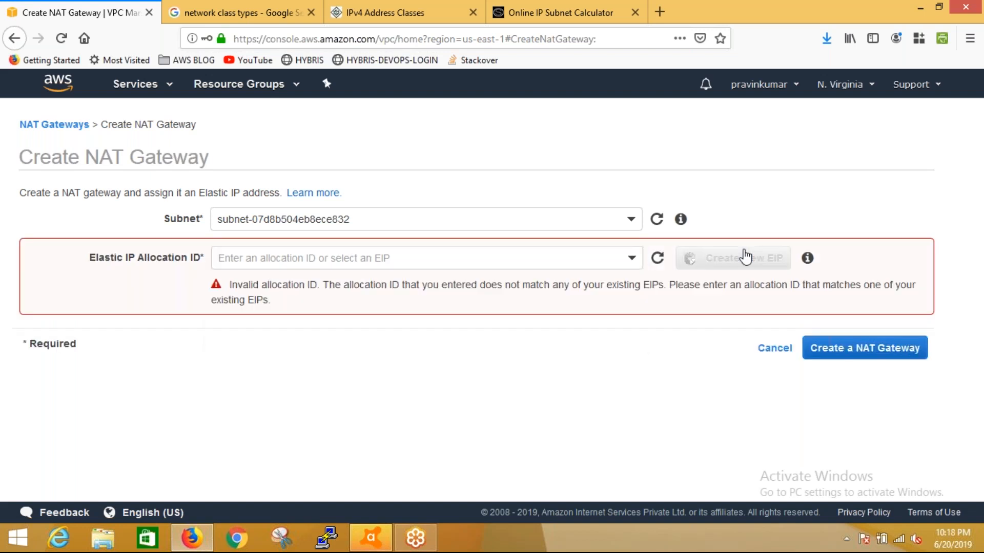
{"action": "left_click", "coordinate": [854, 334]}
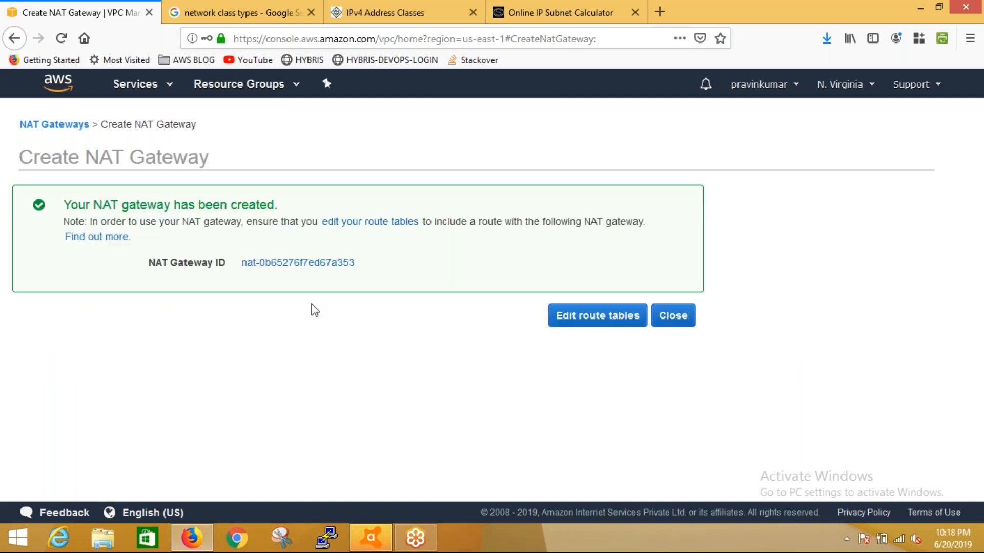
Step: Open nat-0b65276f7ed67a353 from the confirmation to see it pending in the Testing VPC
{"action": "left_click", "coordinate": [318, 263]}
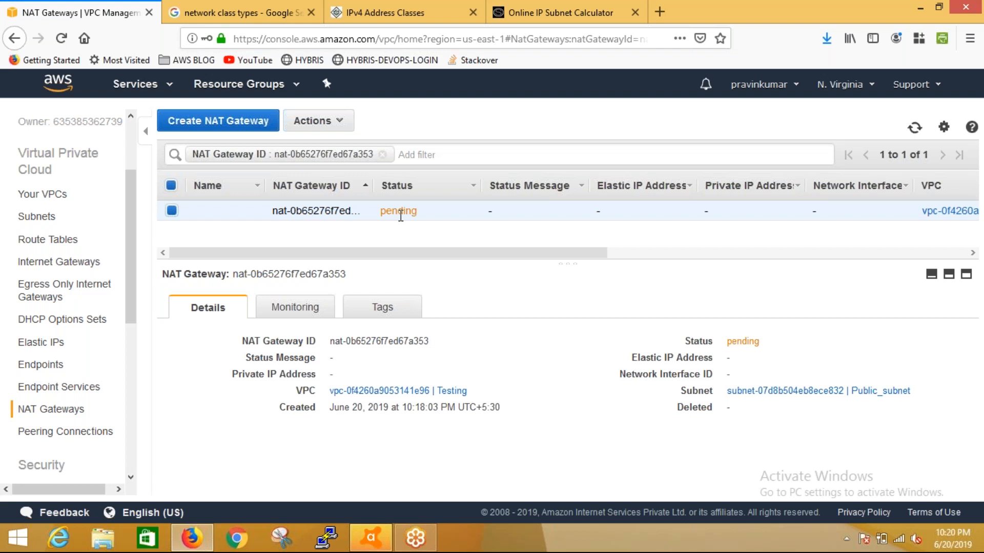
Step: Refresh to confirm the NAT gateway is available, then open Private-route's route editor
{"action": "left_click", "coordinate": [914, 129]}
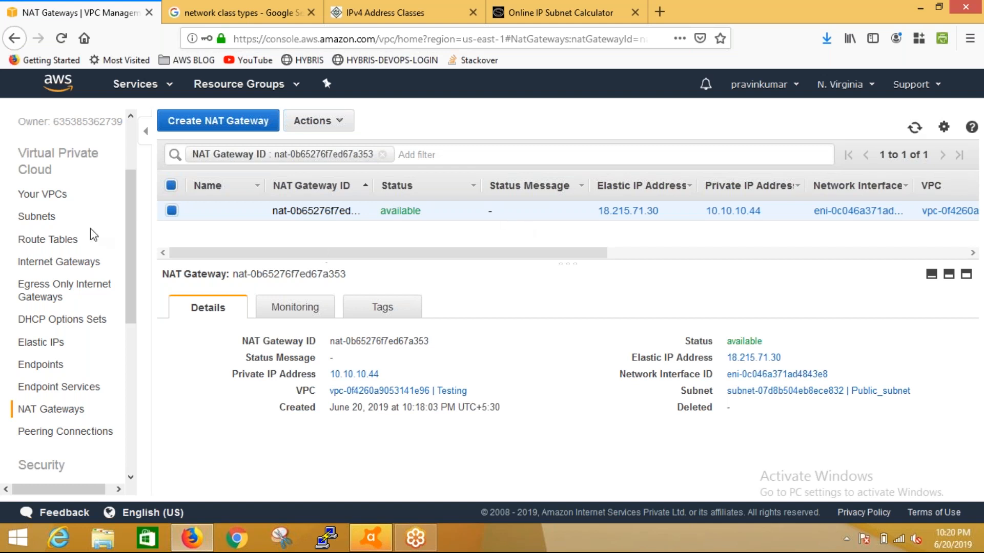
{"action": "left_click", "coordinate": [53, 241]}
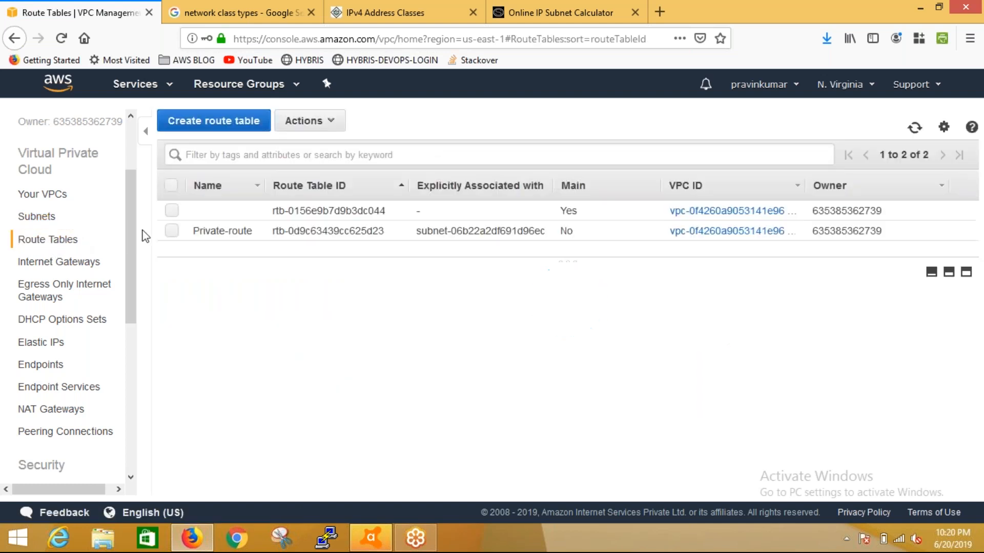
{"action": "left_click", "coordinate": [318, 232]}
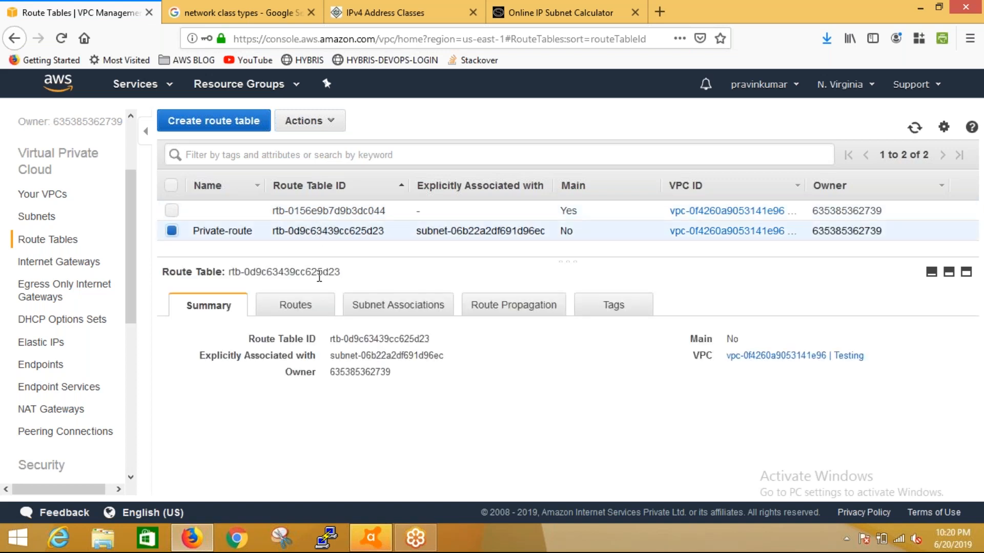
{"action": "left_click", "coordinate": [328, 306]}
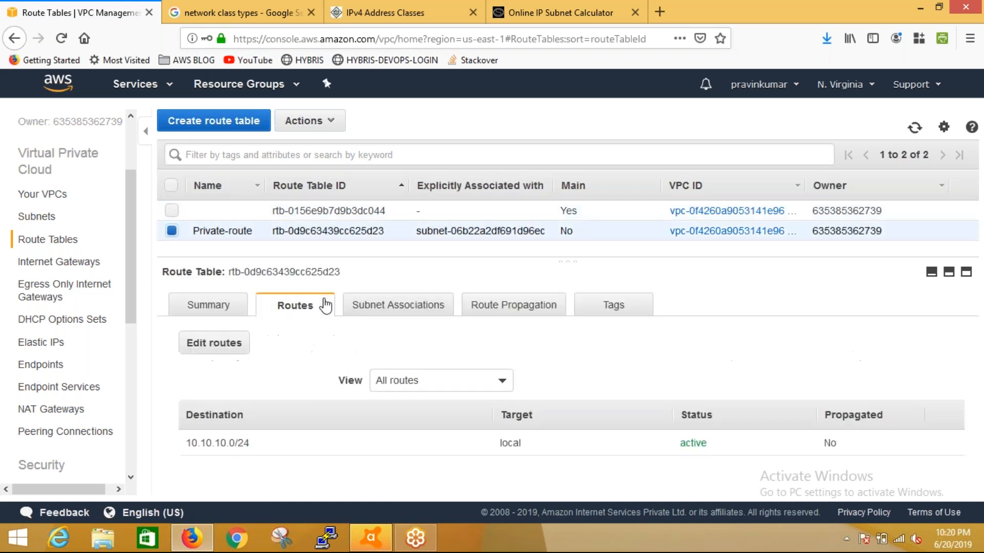
{"action": "left_click", "coordinate": [238, 346]}
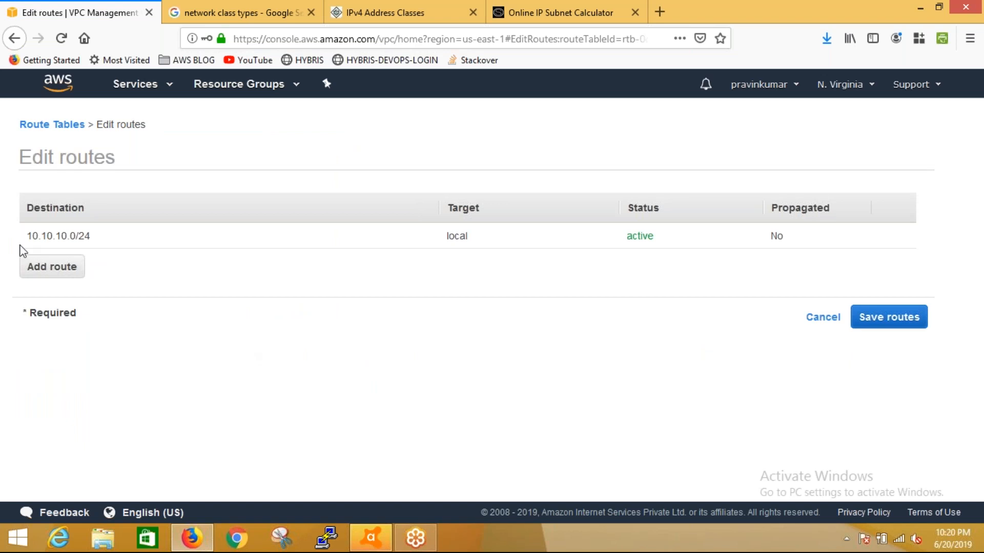
Step: Add and save a 0.0.0.0/0 route in Private-route targeting NAT gateway nat-0b65276f7ed67a353
{"action": "left_click", "coordinate": [47, 267]}
{"action": "type", "text": "0.0.0.0"}
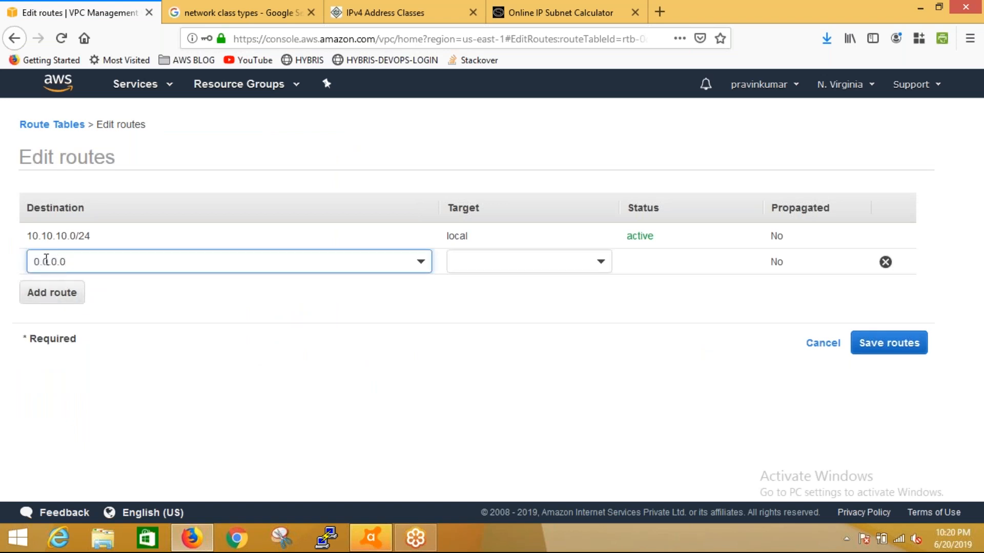
{"action": "type", "text": "/0"}
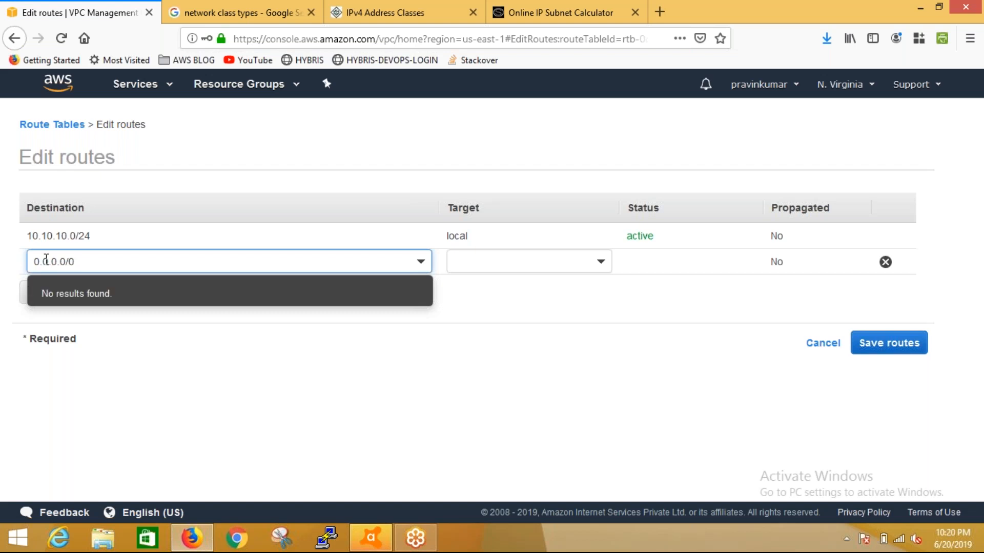
{"action": "left_click", "coordinate": [515, 264]}
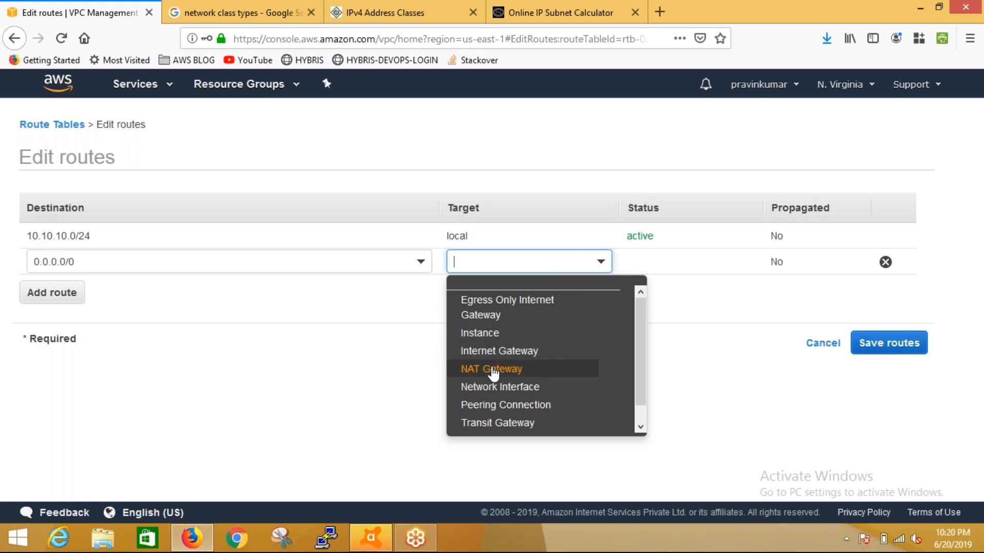
{"action": "type", "text": "nat-"}
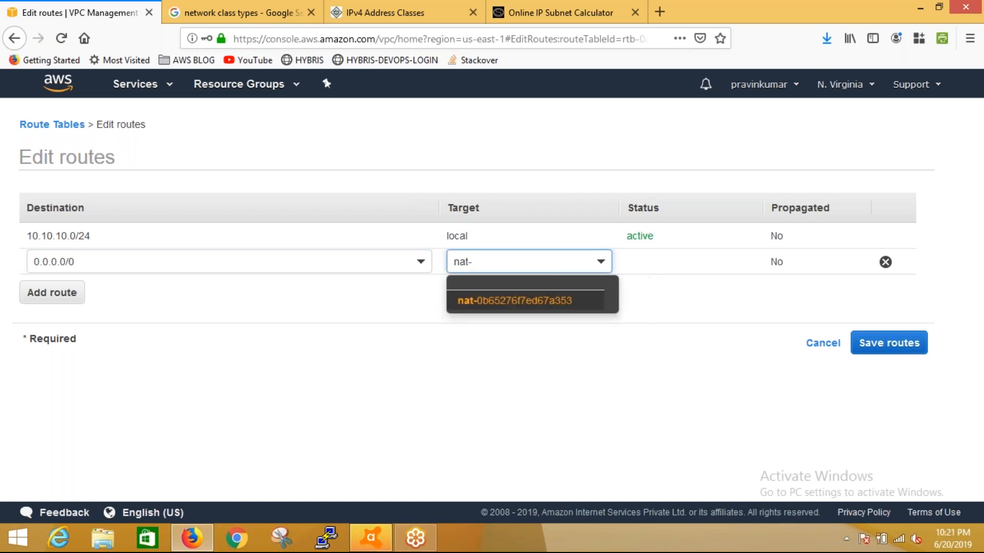
{"action": "left_click", "coordinate": [514, 301]}
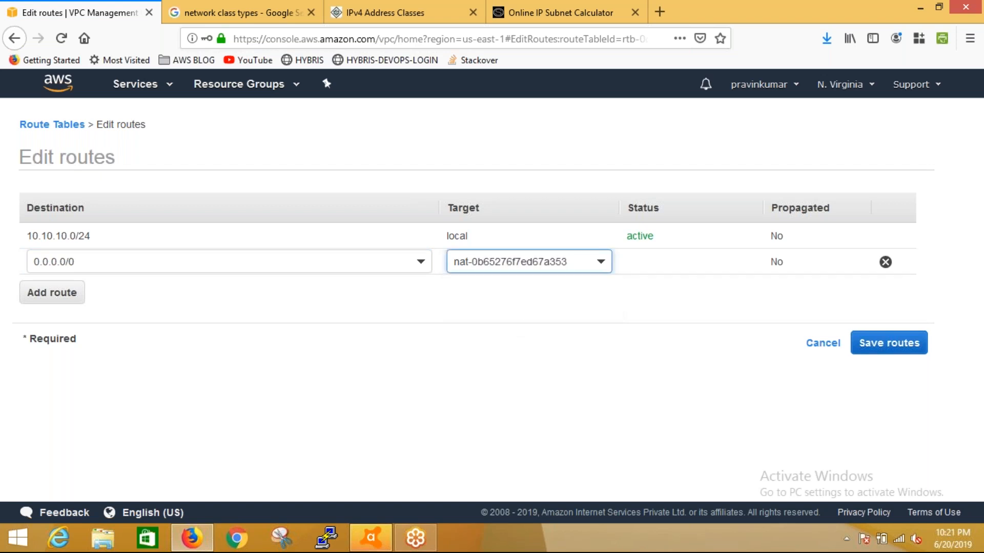
{"action": "left_click", "coordinate": [900, 343]}
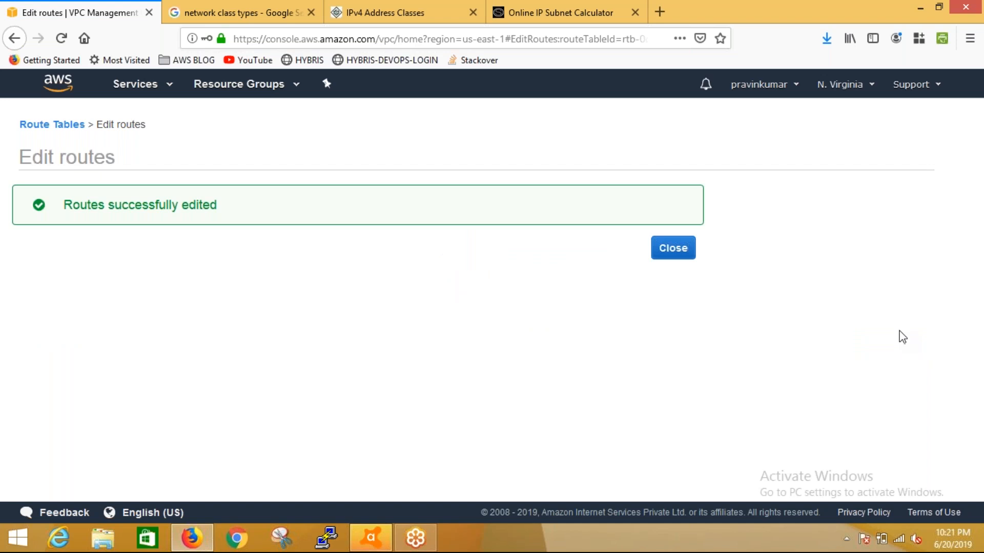
{"action": "left_click", "coordinate": [671, 248]}
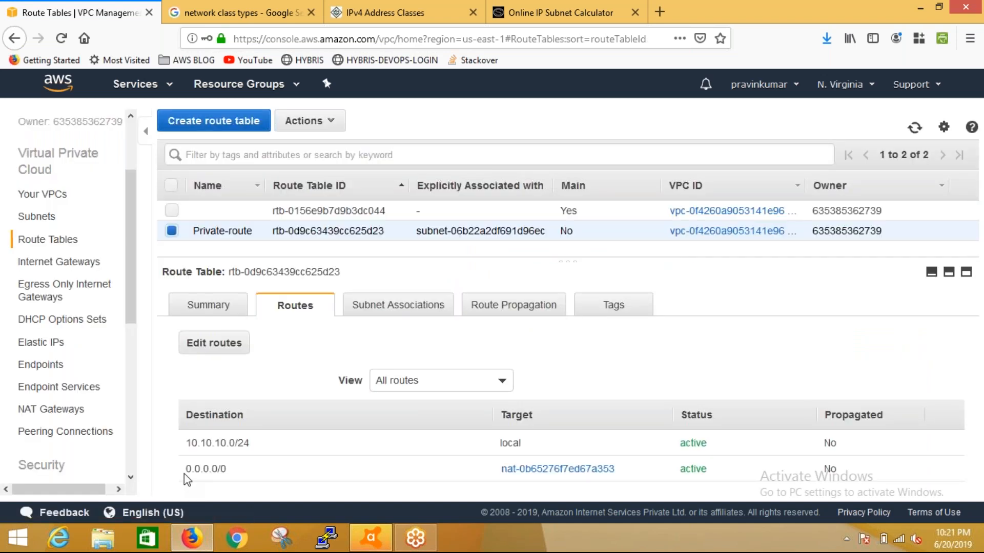
Step: Highlight the new 0.0.0.0/0 destination among Private-route's active routes
{"action": "left_click_drag", "start_coordinate": [185, 468], "coordinate": [241, 471]}
Step: Review Private-route's subnet associations in the editor and leave without changes
{"action": "left_click", "coordinate": [379, 318]}
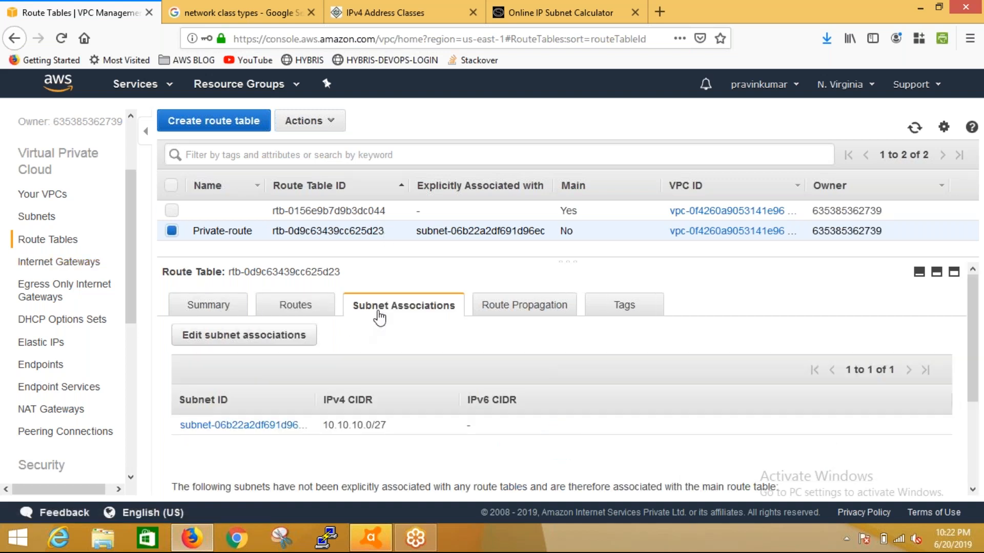
{"action": "left_click", "coordinate": [284, 336]}
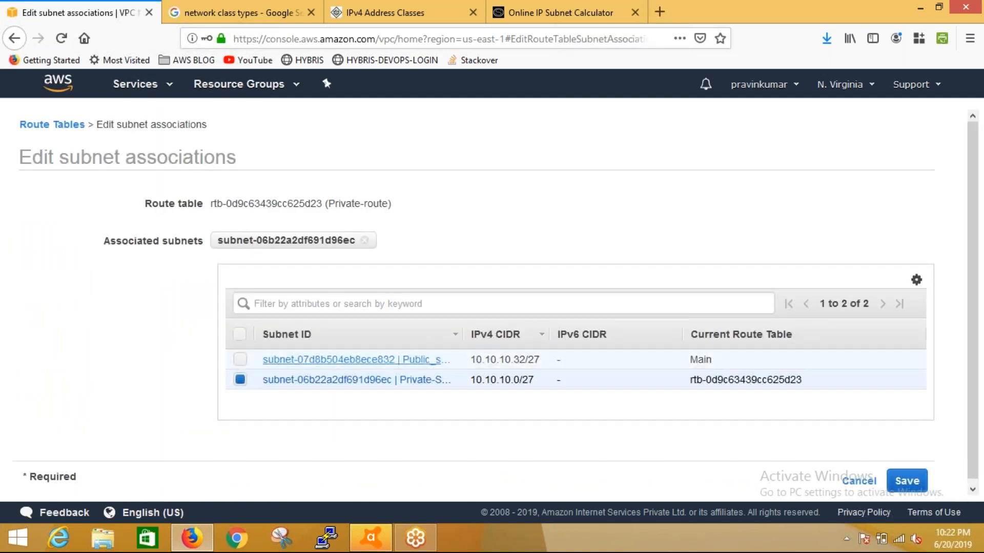
{"action": "left_click", "coordinate": [852, 486]}
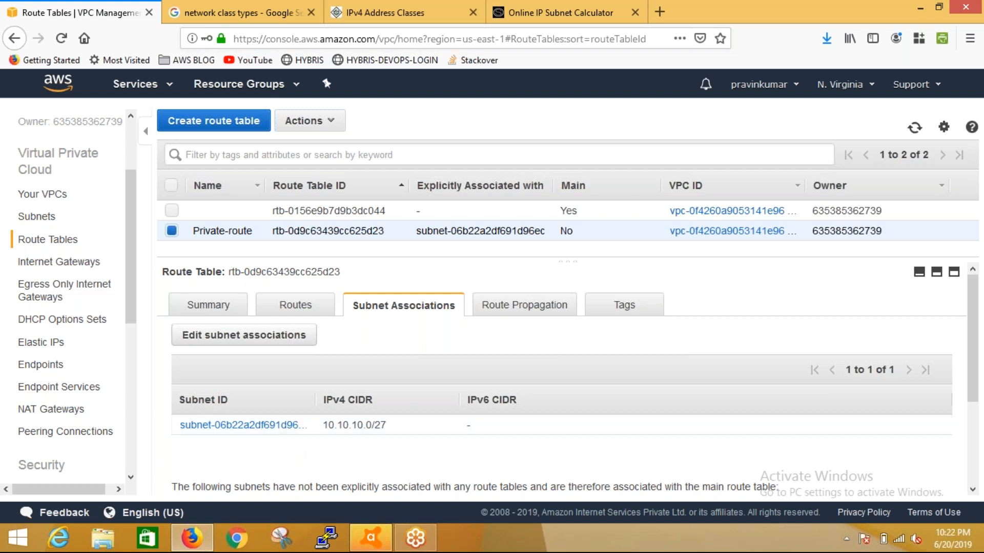
Step: Associate public subnet 10.10.10.32/27 with the main route table, then reopen Private-route's association editor
{"action": "left_click", "coordinate": [234, 219]}
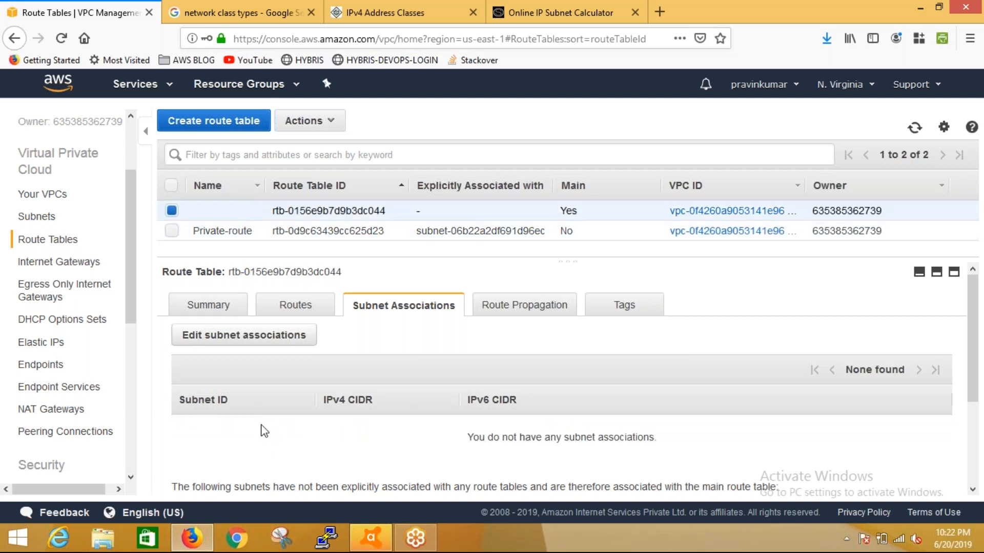
{"action": "left_click", "coordinate": [241, 335]}
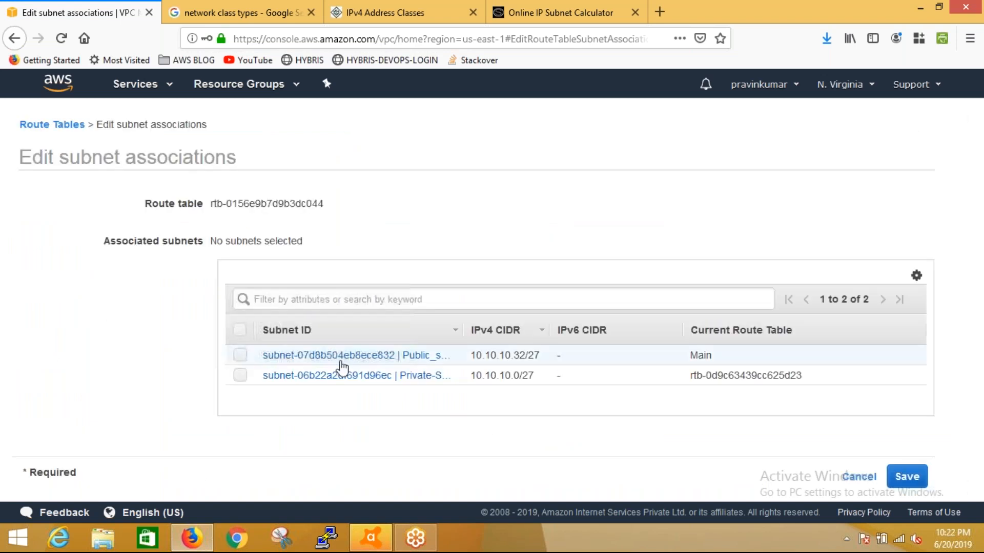
{"action": "left_click", "coordinate": [241, 355]}
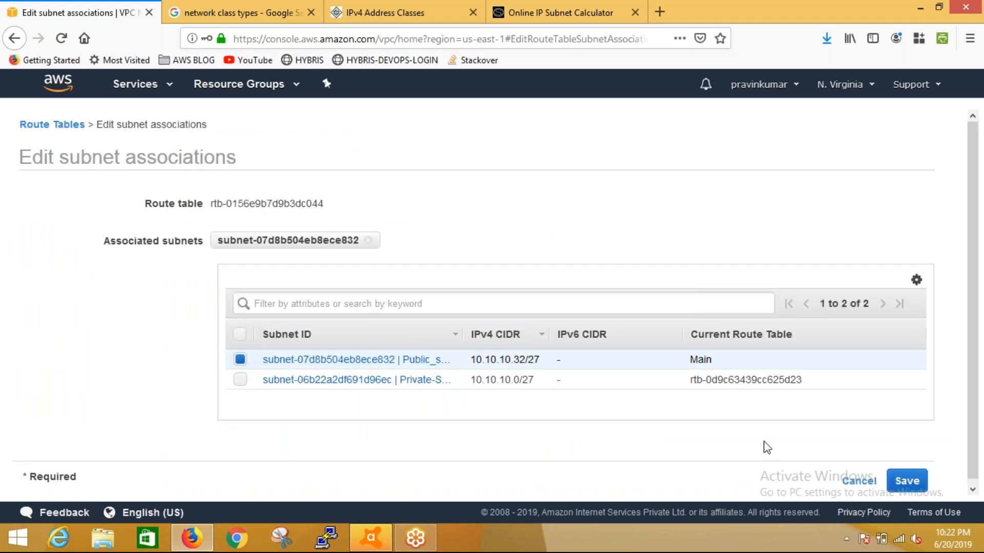
{"action": "left_click", "coordinate": [906, 481]}
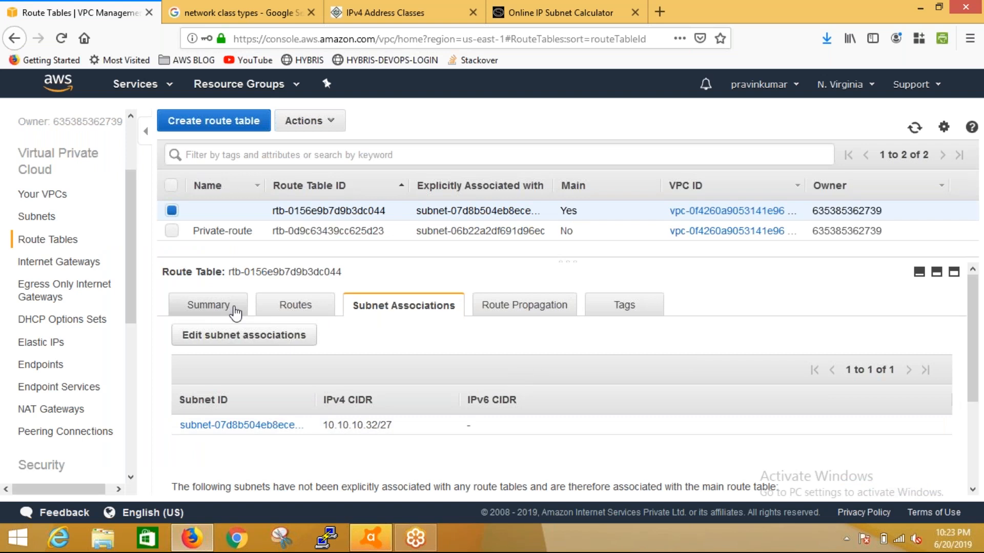
{"action": "left_click", "coordinate": [231, 230]}
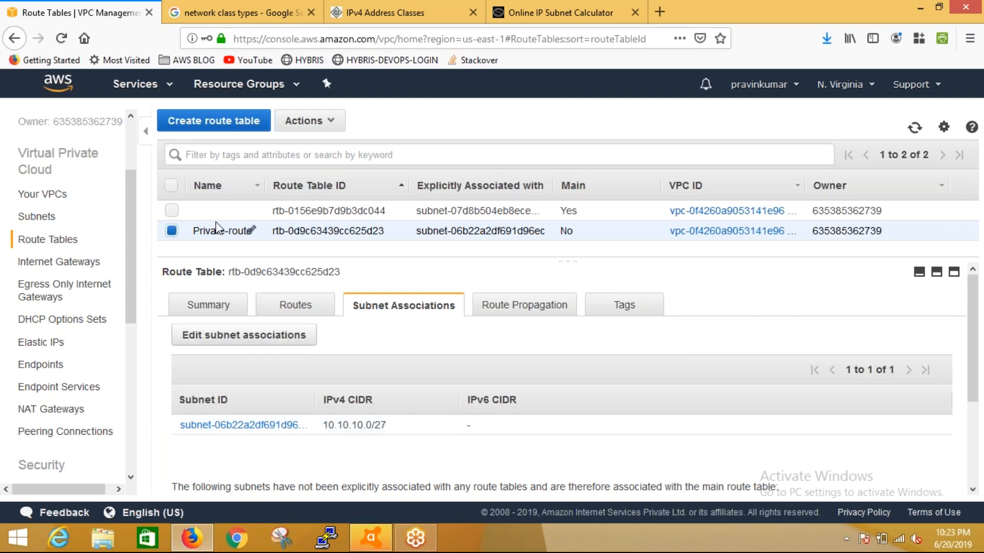
{"action": "left_click", "coordinate": [270, 348]}
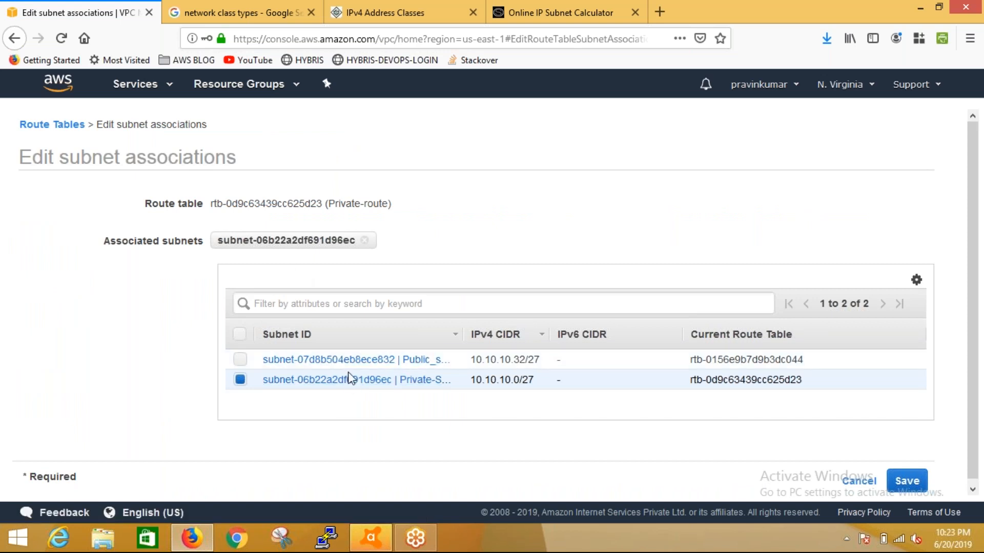
Step: Save Private-route's subnet association, recheck its routes, then view Elastic IP 18.215.71.30 mapped to 10.10.10.44
{"action": "left_click", "coordinate": [919, 486]}
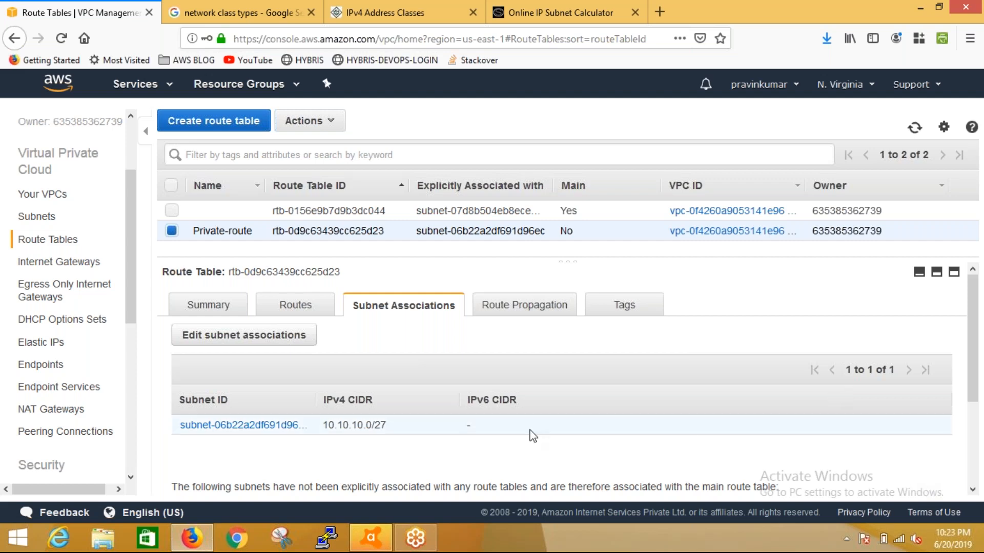
{"action": "left_click", "coordinate": [296, 305]}
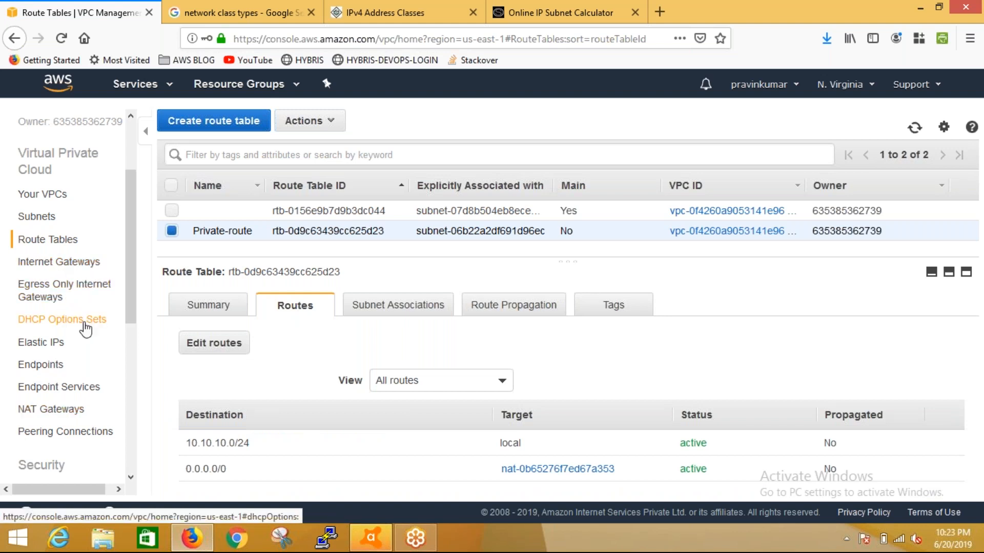
{"action": "left_click", "coordinate": [48, 343]}
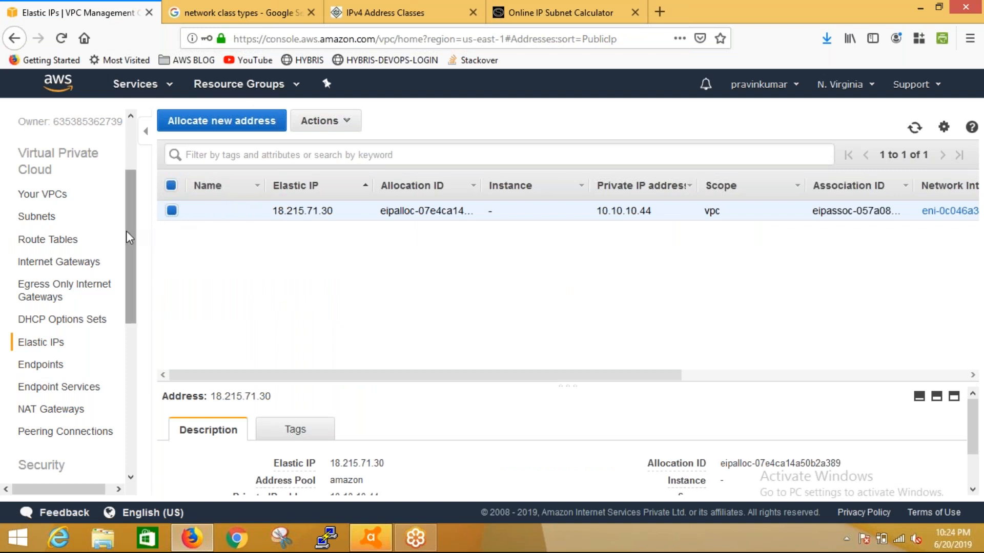
{"action": "scroll", "coordinate": [126, 266], "scroll_direction": "down", "scroll_amount": 1}
{"action": "scroll", "coordinate": [126, 266], "scroll_direction": "down", "scroll_amount": 3}
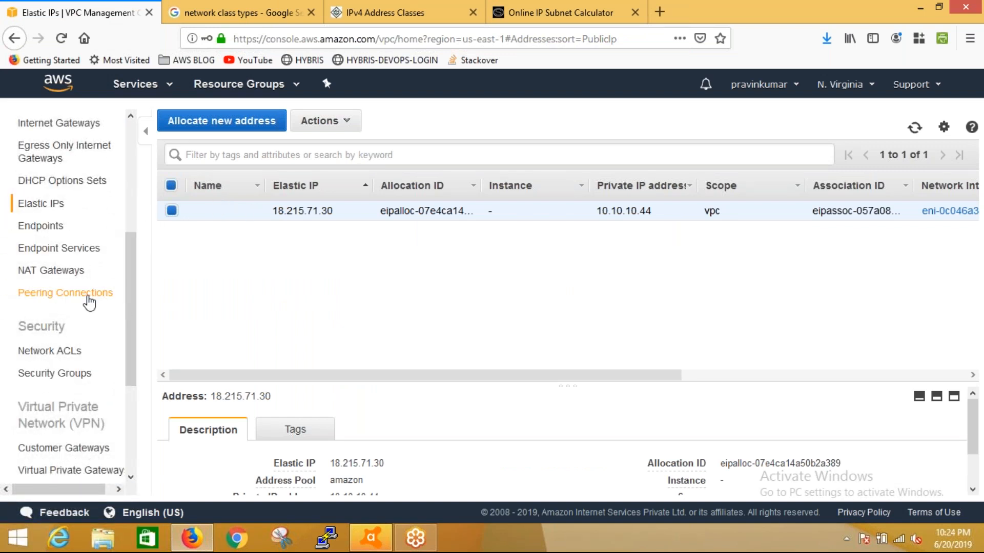
Step: Open Peering Connections, showing the active Peering link between 10.10.10.0/24 and 172.31.0.0/16
{"action": "left_click", "coordinate": [86, 294]}
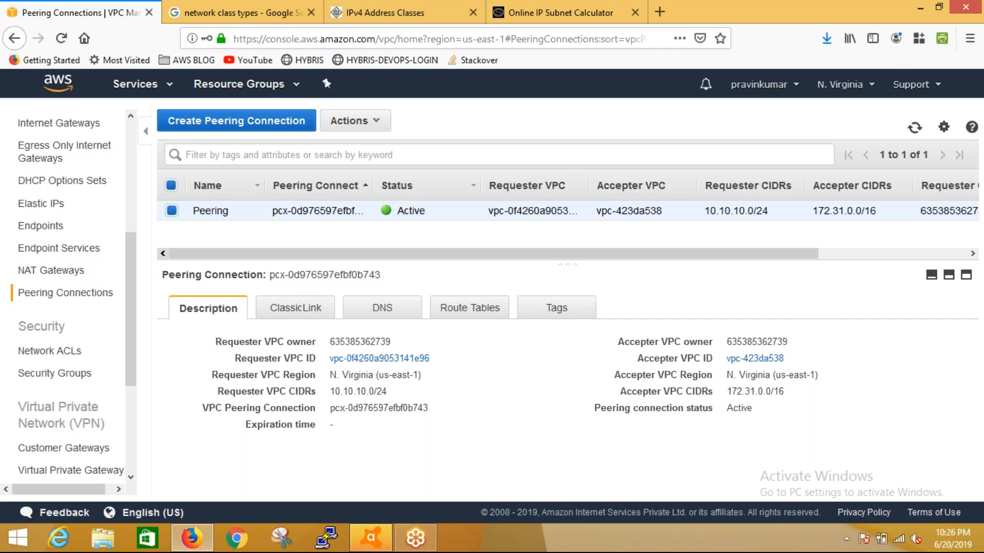
Step: Start a peering connection named 'Testing' with vpc-0f4260a9053141e96 as the requester VPC
{"action": "left_click", "coordinate": [240, 122]}
{"action": "left_click", "coordinate": [289, 204]}
{"action": "type", "text": "Tes"}
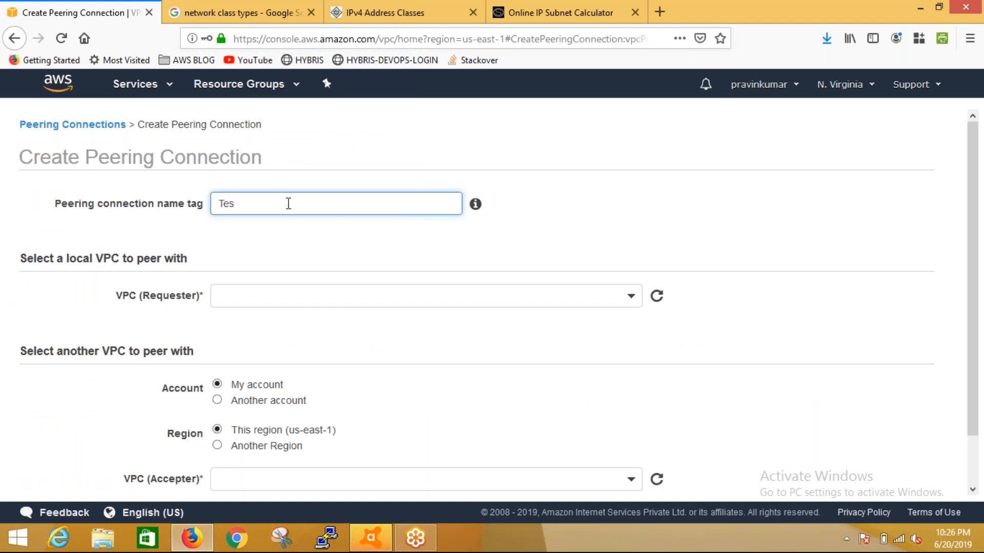
{"action": "type", "text": "ting"}
{"action": "scroll", "coordinate": [972, 384], "scroll_direction": "down", "scroll_amount": 1}
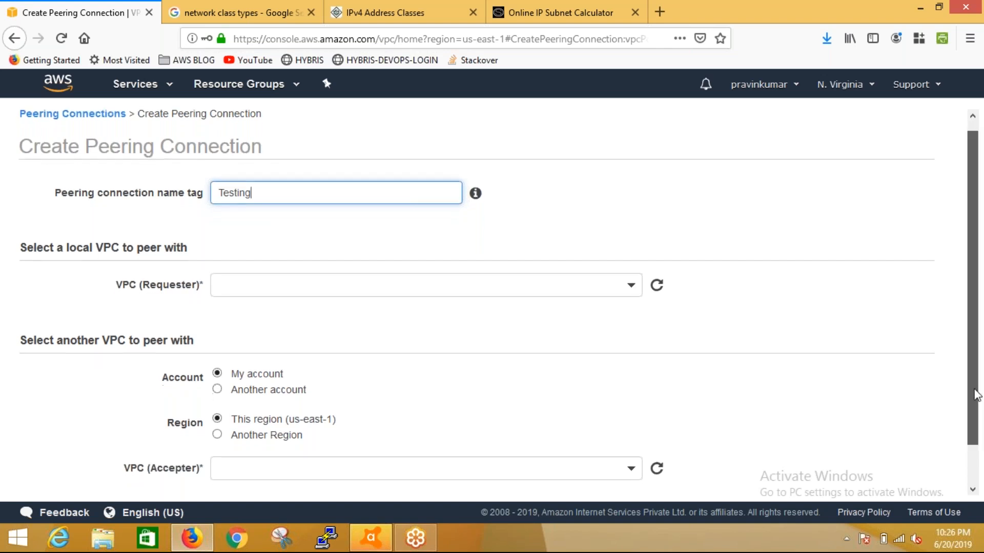
{"action": "left_click", "coordinate": [431, 278]}
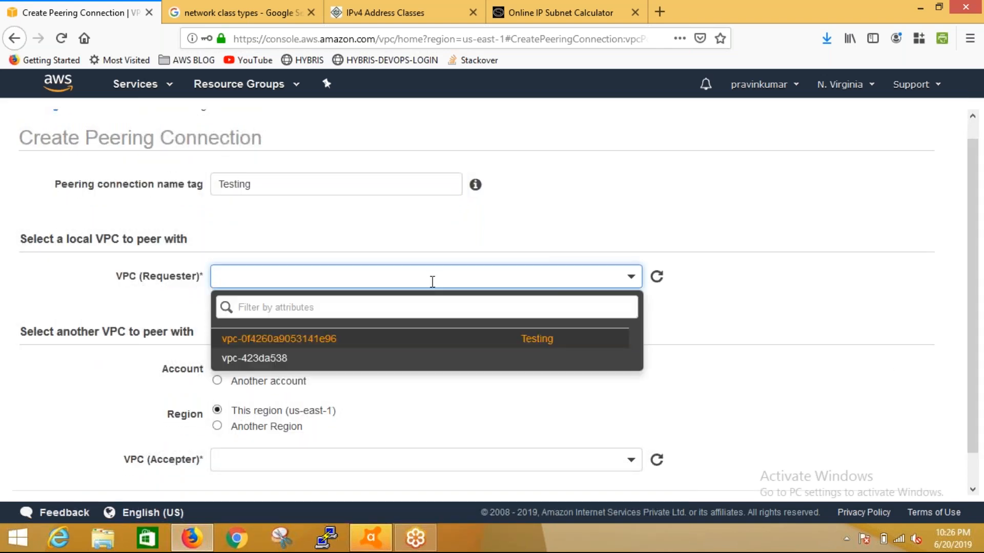
{"action": "left_click", "coordinate": [359, 347]}
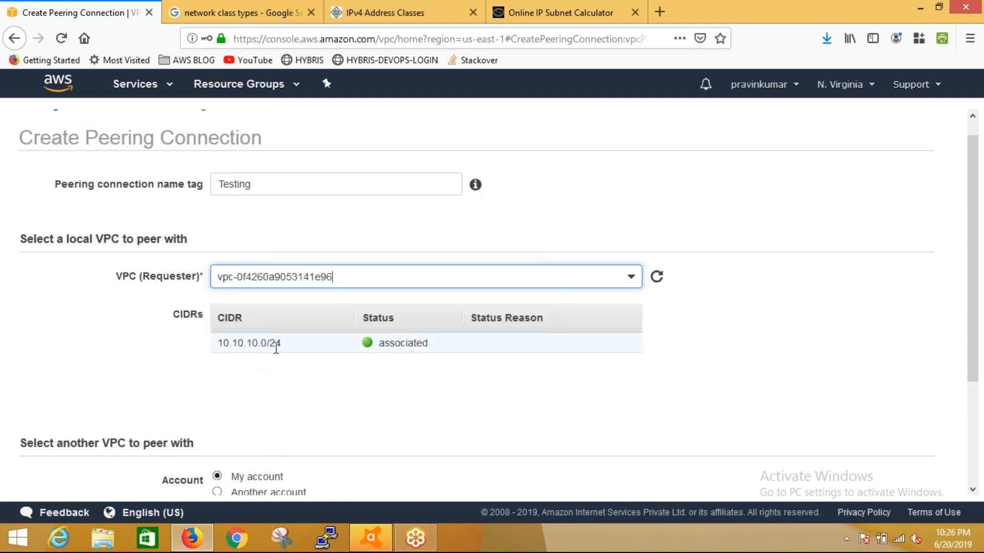
Step: Look at the another-account and another-region peering options, then keep My account and This region
{"action": "left_click_drag", "start_coordinate": [973, 349], "coordinate": [973, 457]}
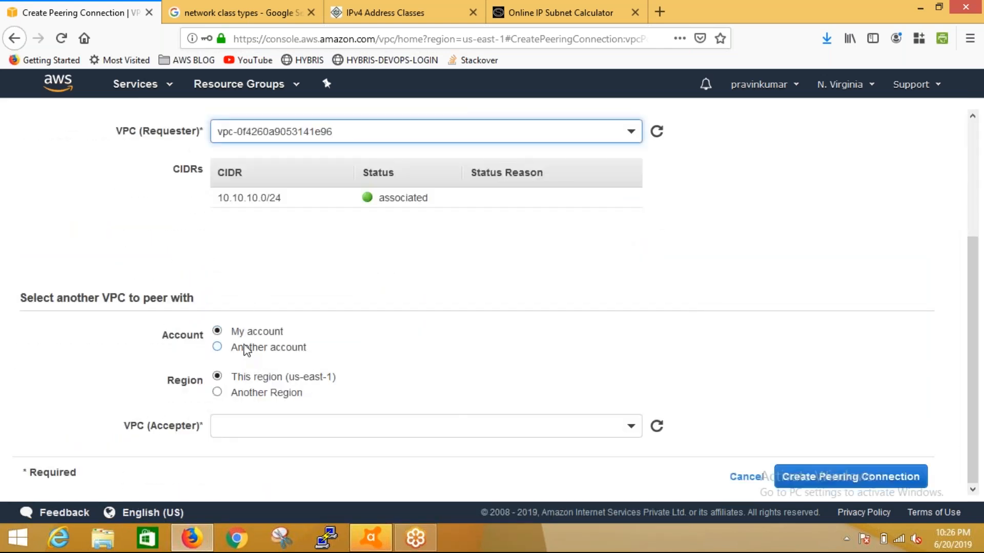
{"action": "left_click", "coordinate": [251, 356]}
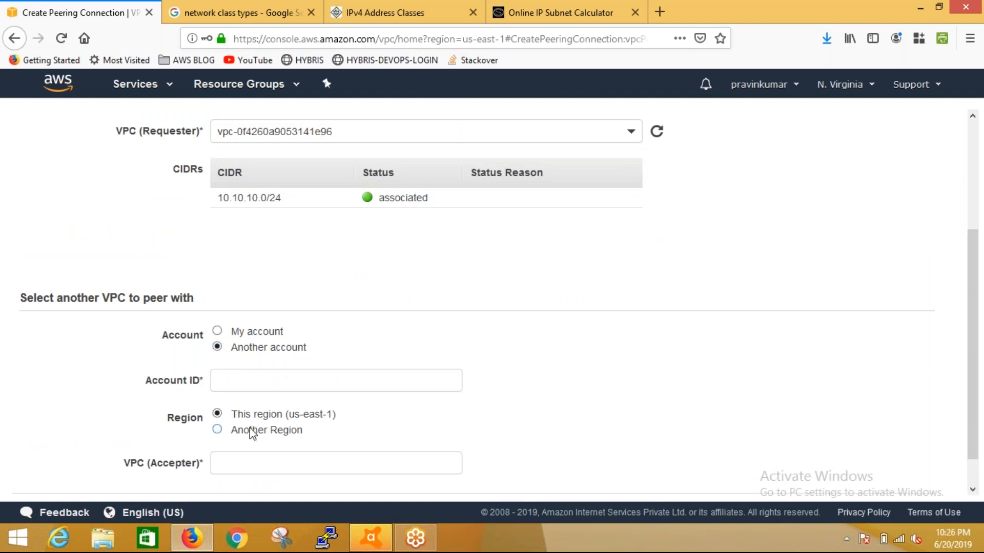
{"action": "left_click", "coordinate": [247, 381]}
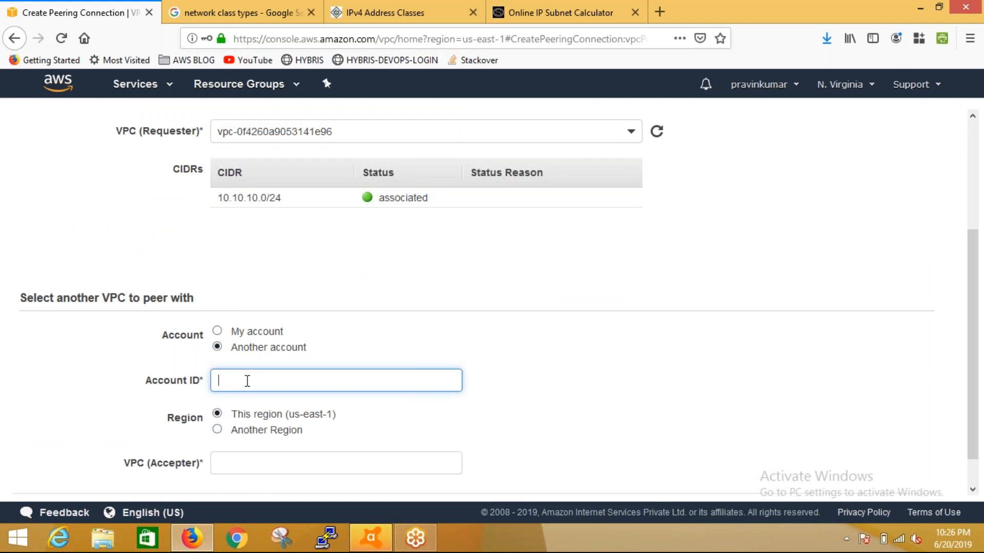
{"action": "left_click", "coordinate": [245, 335]}
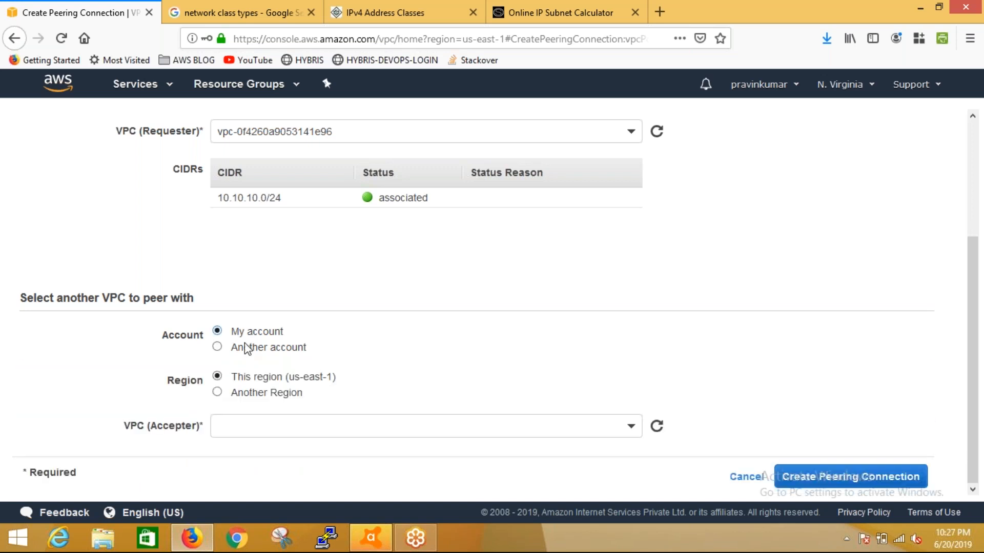
{"action": "left_click", "coordinate": [280, 398]}
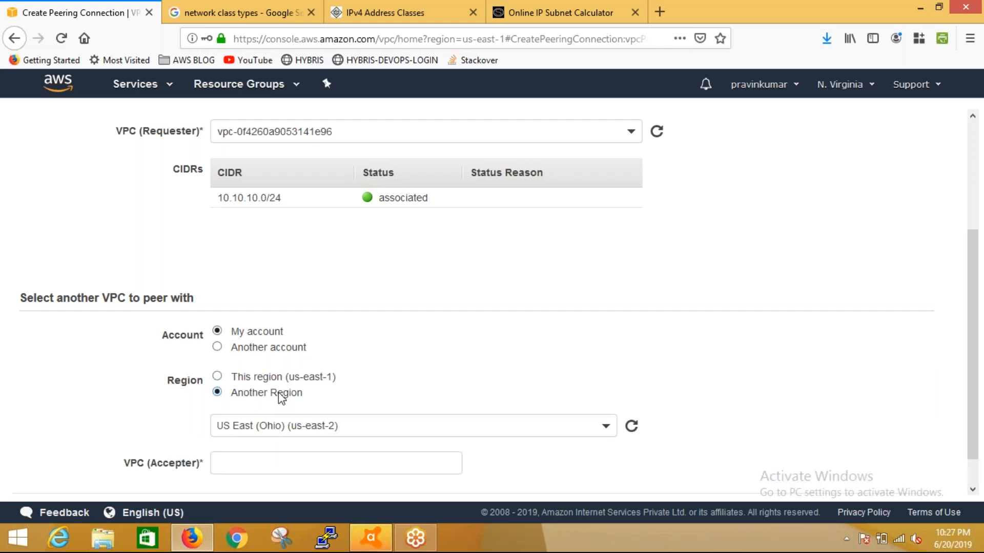
{"action": "left_click", "coordinate": [286, 426]}
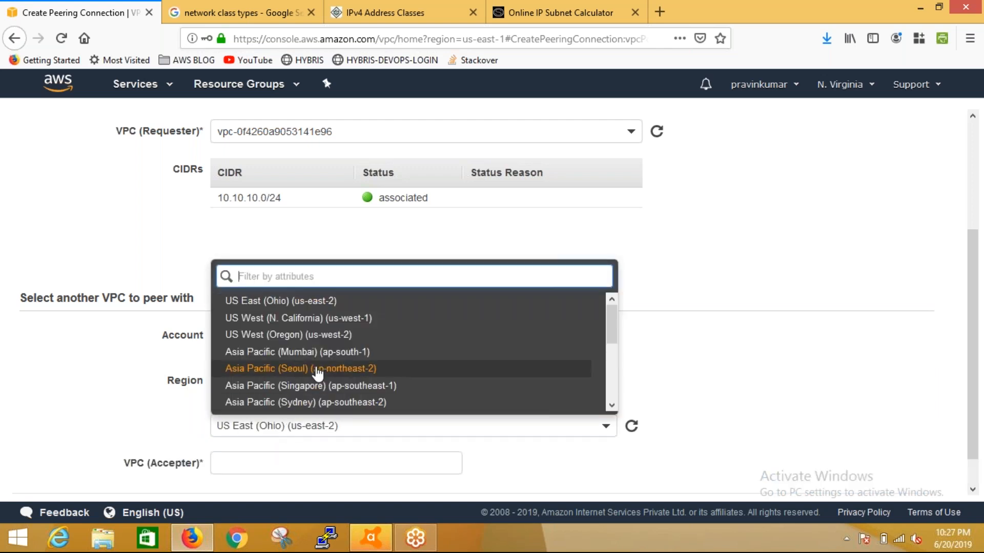
{"action": "left_click", "coordinate": [784, 369]}
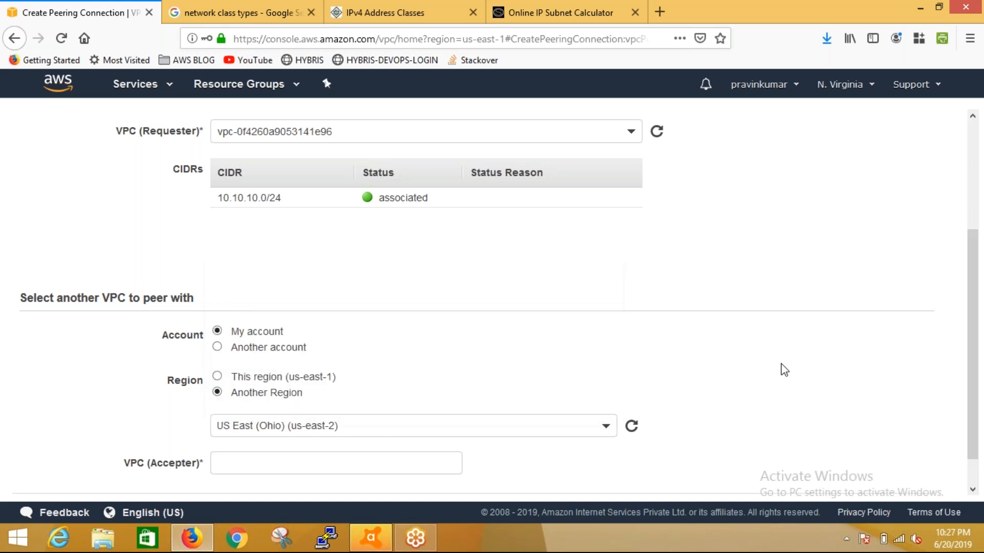
{"action": "left_click", "coordinate": [295, 379]}
Step: Choose vpc-423da538 as the accepter VPC and submit the peering connection request
{"action": "left_click", "coordinate": [284, 426]}
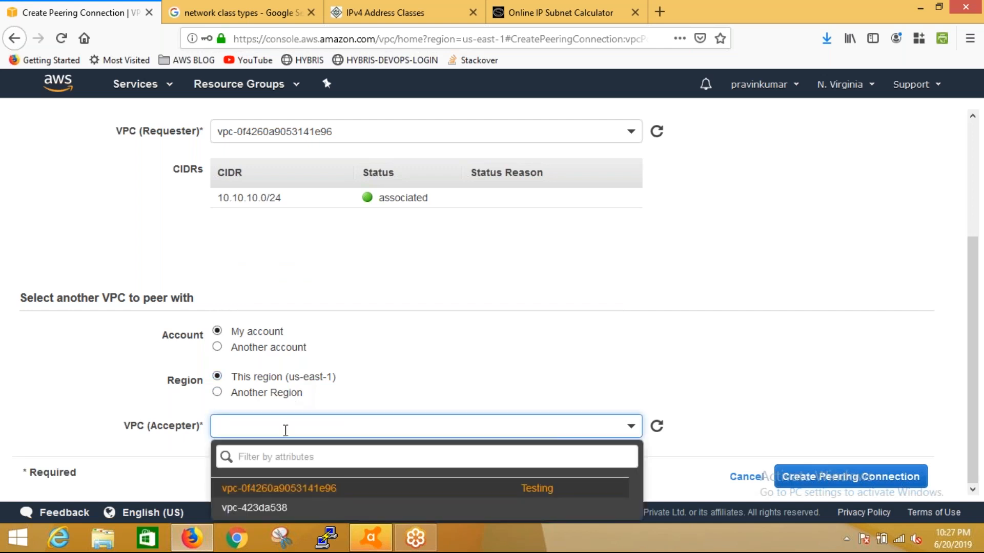
{"action": "left_click", "coordinate": [301, 509]}
{"action": "left_click_drag", "start_coordinate": [983, 287], "coordinate": [978, 404]}
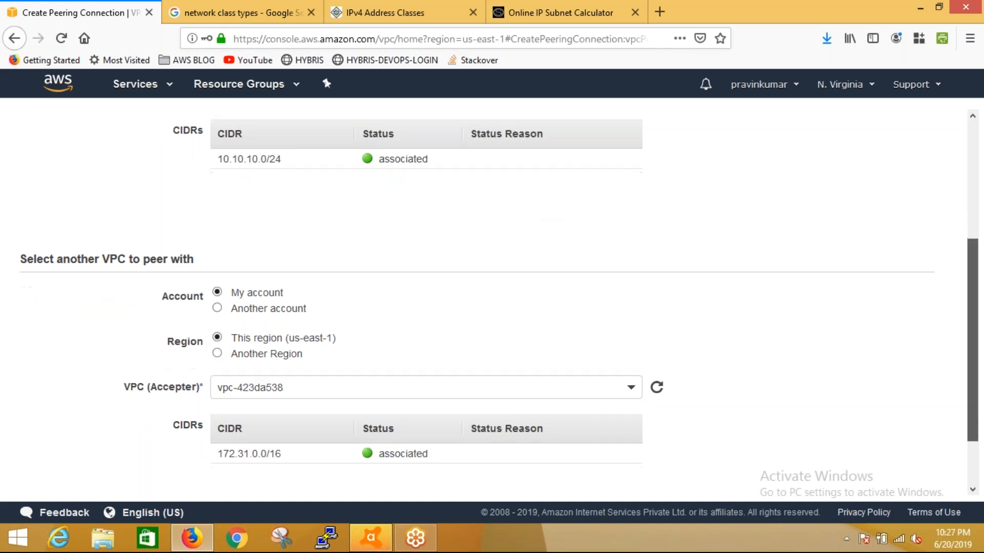
{"action": "left_click", "coordinate": [971, 473]}
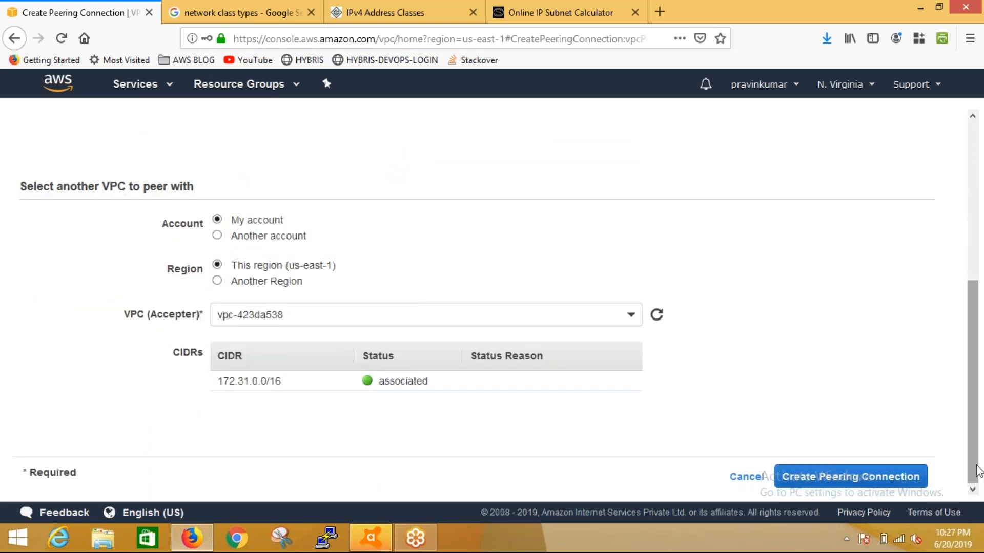
{"action": "scroll", "coordinate": [978, 461], "scroll_direction": "up", "scroll_amount": 2}
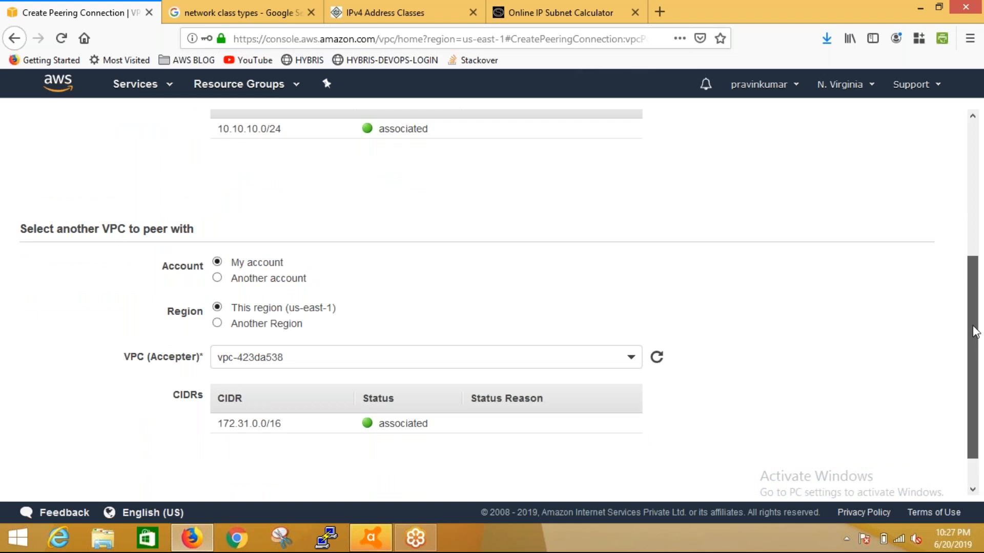
{"action": "scroll", "coordinate": [975, 331], "scroll_direction": "up", "scroll_amount": 2}
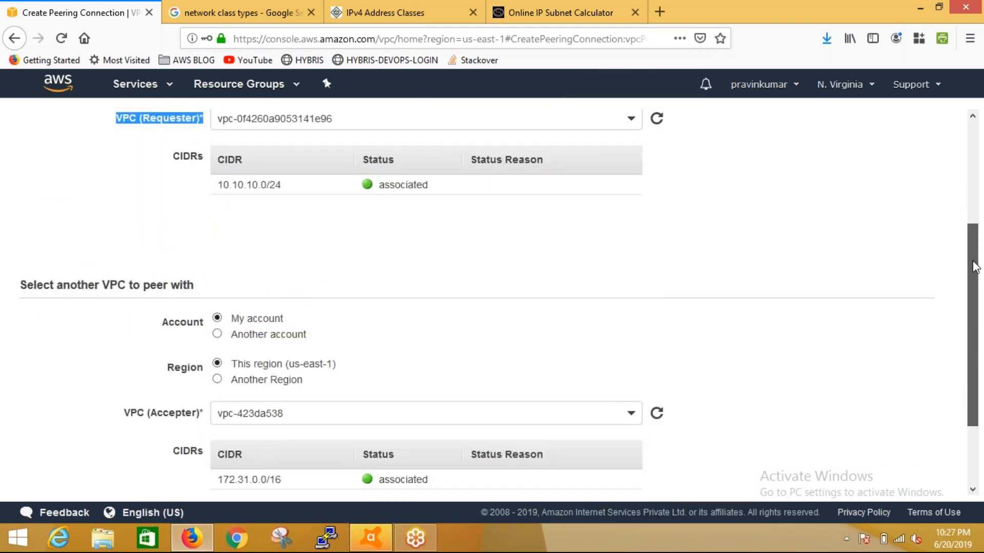
{"action": "scroll", "coordinate": [975, 266], "scroll_direction": "up", "scroll_amount": 2}
{"action": "scroll", "coordinate": [962, 370], "scroll_direction": "down", "scroll_amount": 5}
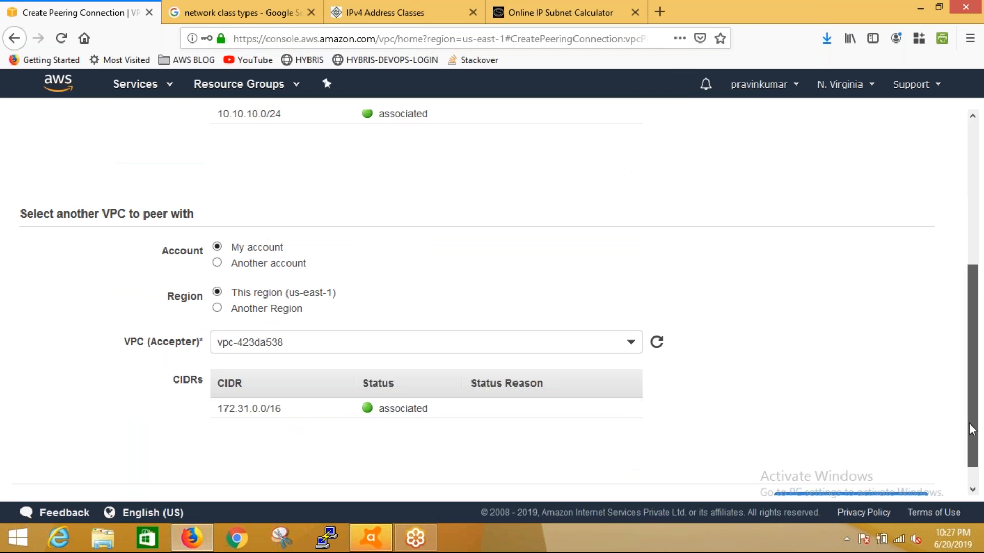
{"action": "scroll", "coordinate": [966, 425], "scroll_direction": "down", "scroll_amount": 1}
{"action": "scroll", "coordinate": [973, 477], "scroll_direction": "down", "scroll_amount": 1}
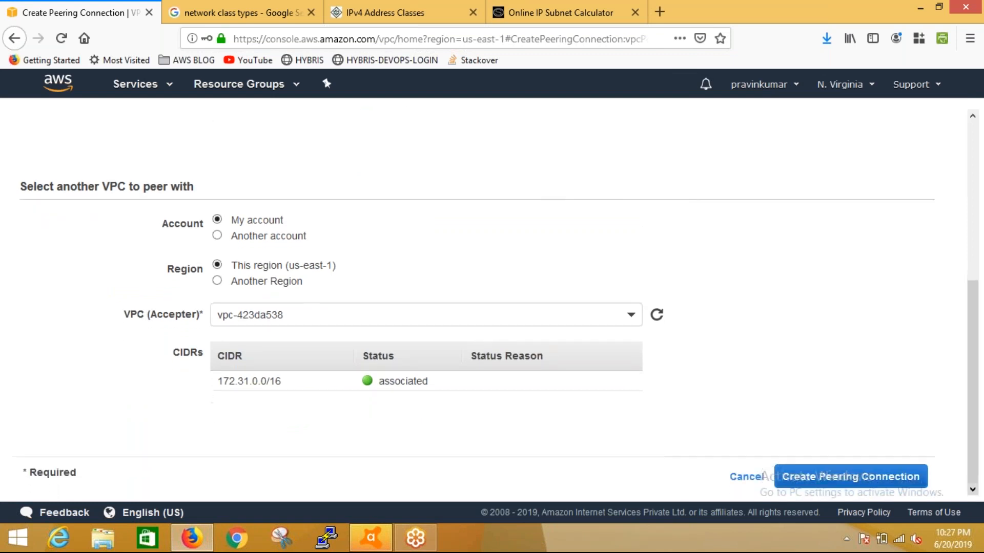
{"action": "left_click", "coordinate": [869, 481]}
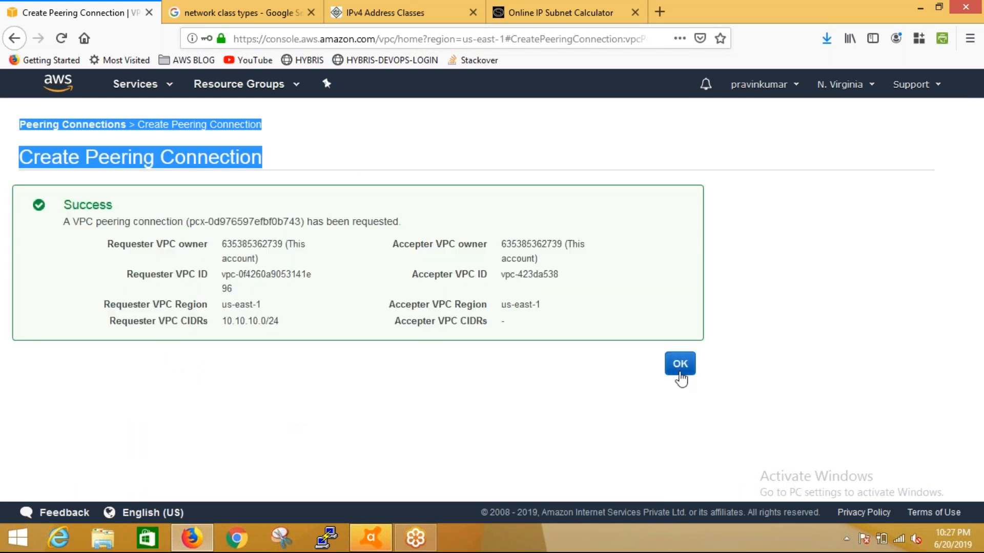
Step: Dismiss the peering success notice and go to the Route Tables list
{"action": "left_click", "coordinate": [680, 365]}
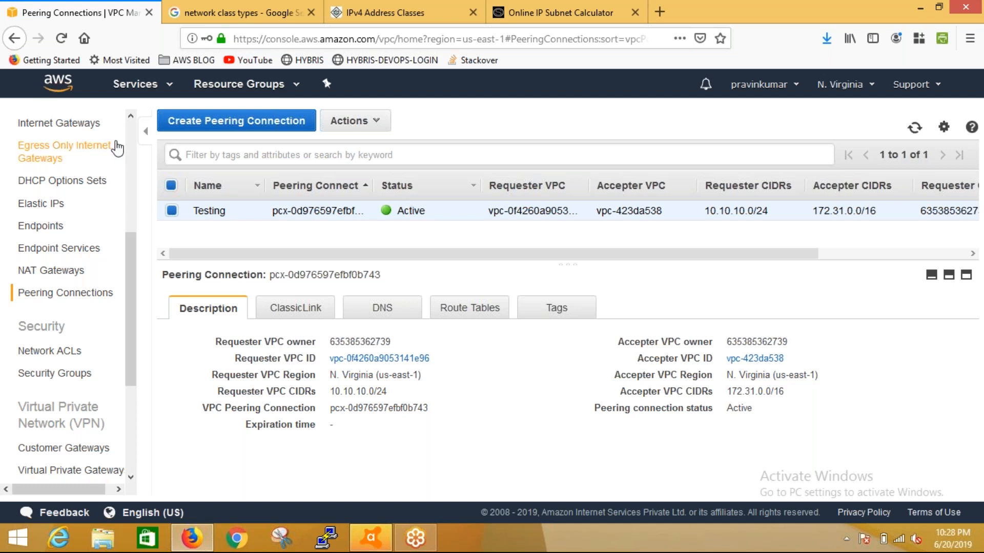
{"action": "scroll", "coordinate": [135, 141], "scroll_direction": "up", "scroll_amount": 5}
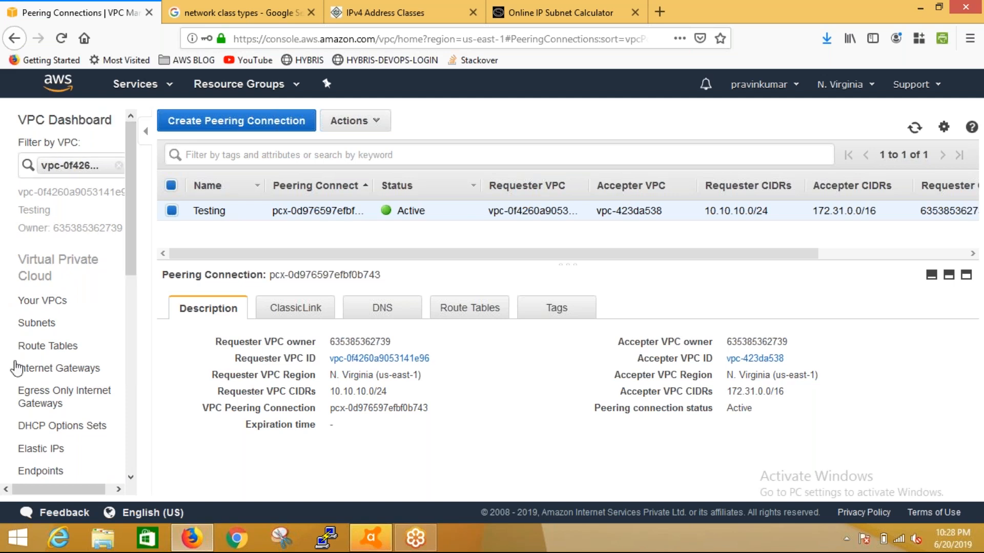
{"action": "left_click", "coordinate": [36, 349]}
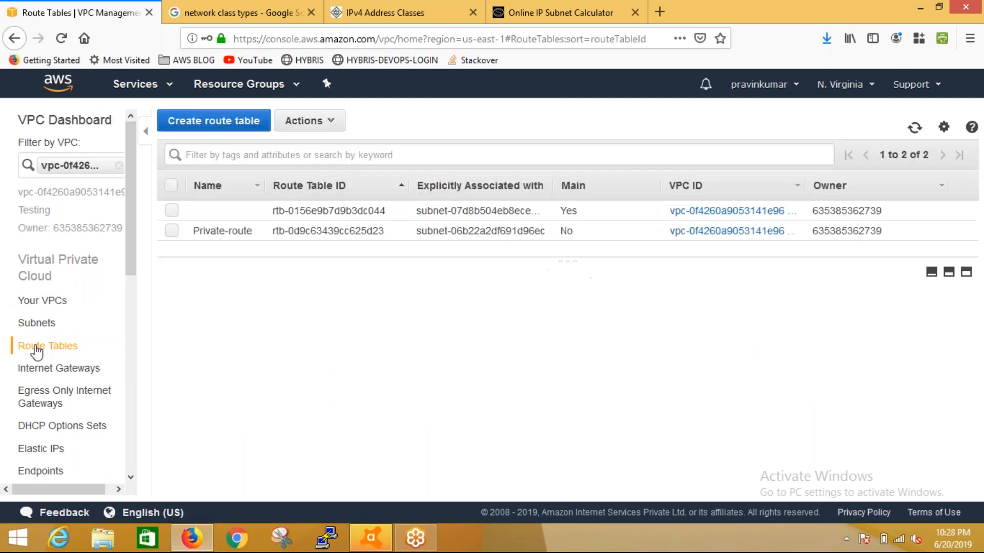
Step: Select the Private-route table, show its routes, and begin editing them
{"action": "left_click", "coordinate": [291, 231]}
{"action": "left_click", "coordinate": [297, 311]}
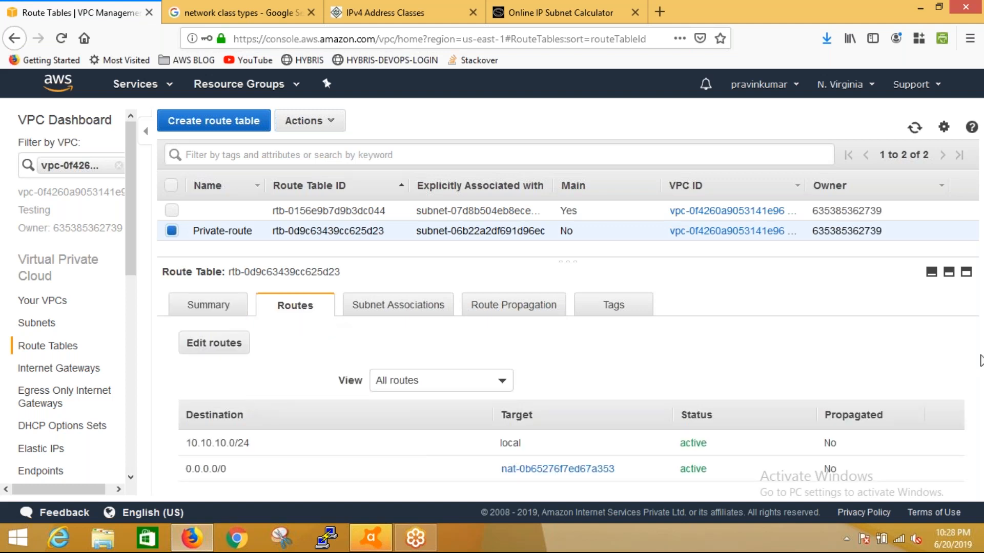
{"action": "left_click", "coordinate": [226, 343]}
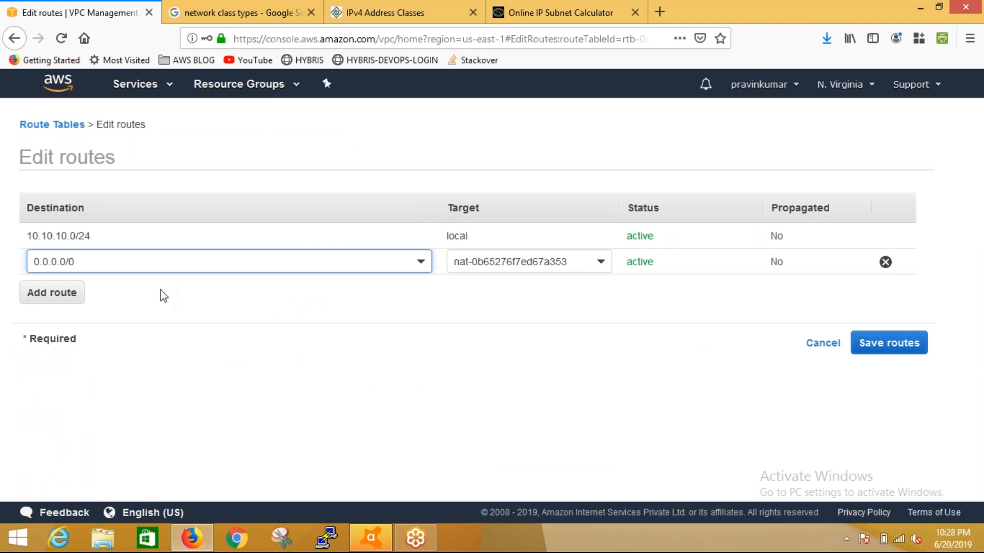
Step: Draft a 172.136.0.0/32 route targeting the Testing peering connection, then cancel without saving
{"action": "left_click", "coordinate": [41, 299]}
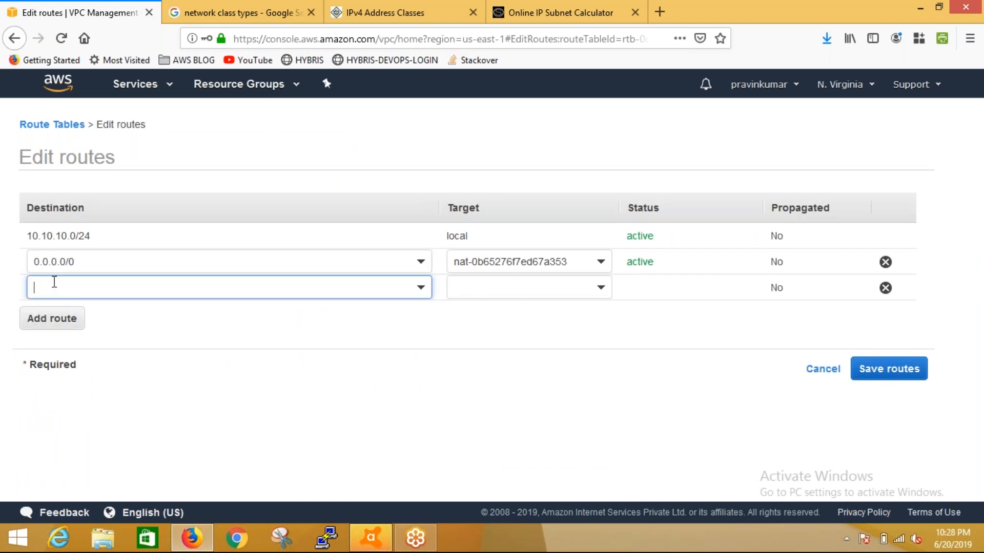
{"action": "type", "text": "172.136"}
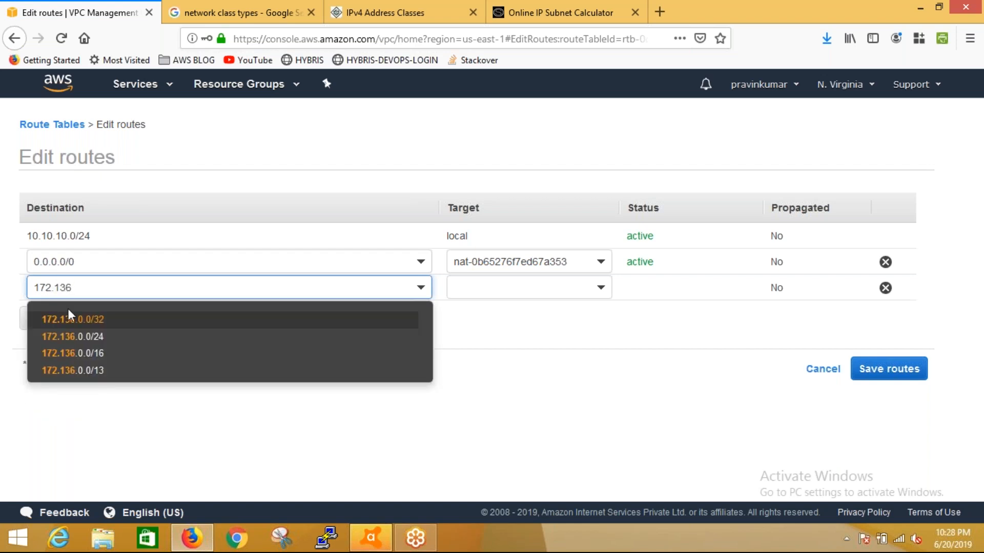
{"action": "left_click", "coordinate": [71, 318]}
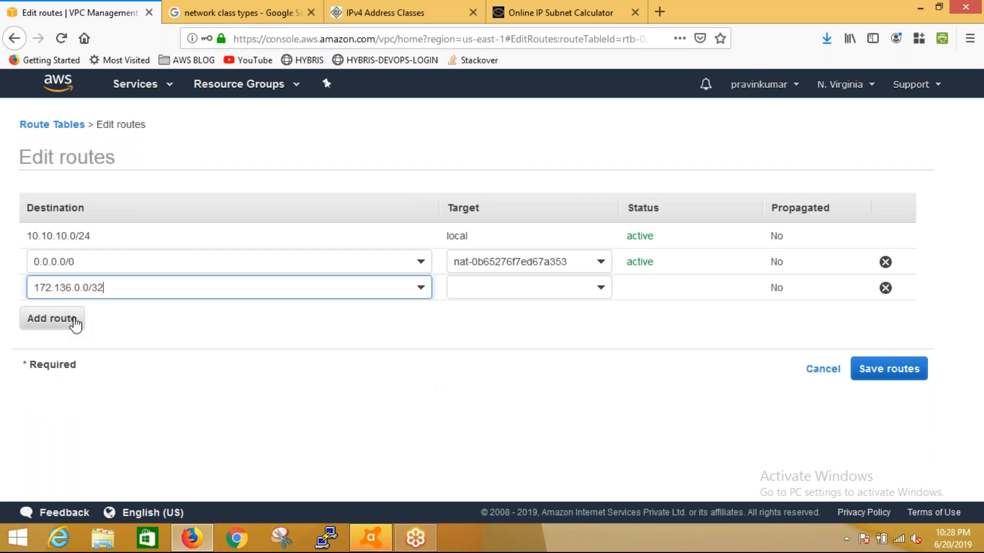
{"action": "double_click", "coordinate": [506, 301]}
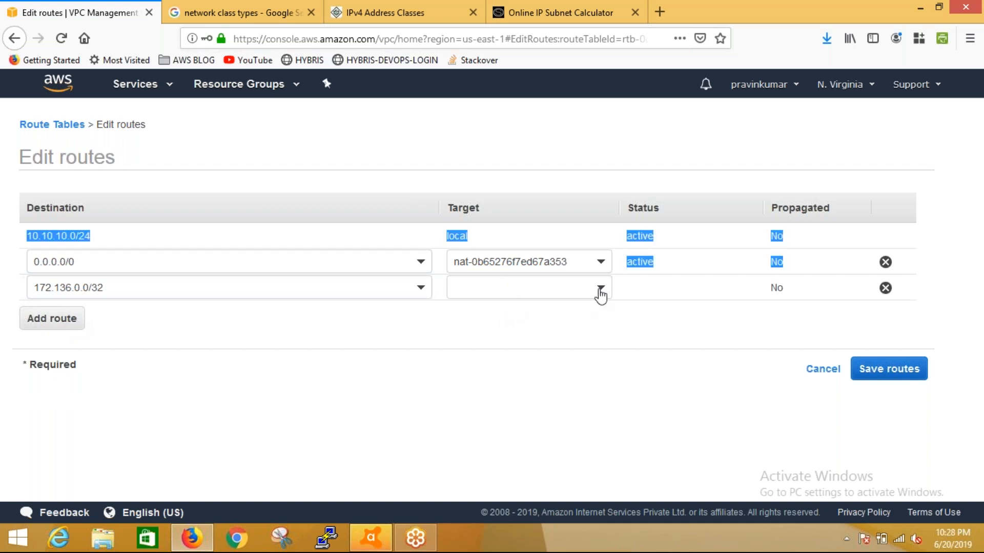
{"action": "left_click", "coordinate": [600, 290]}
{"action": "left_click_drag", "start_coordinate": [635, 341], "coordinate": [640, 361]}
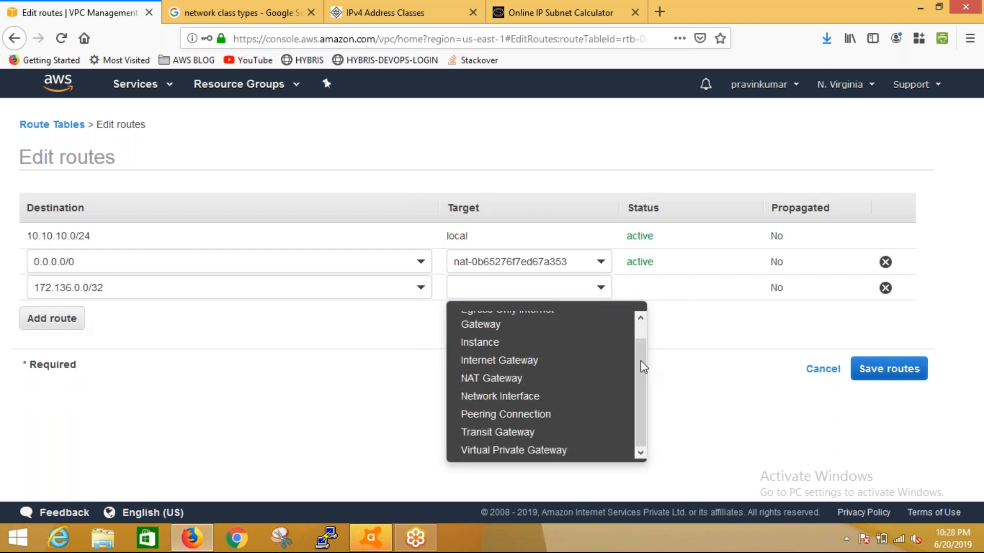
{"action": "left_click", "coordinate": [525, 425]}
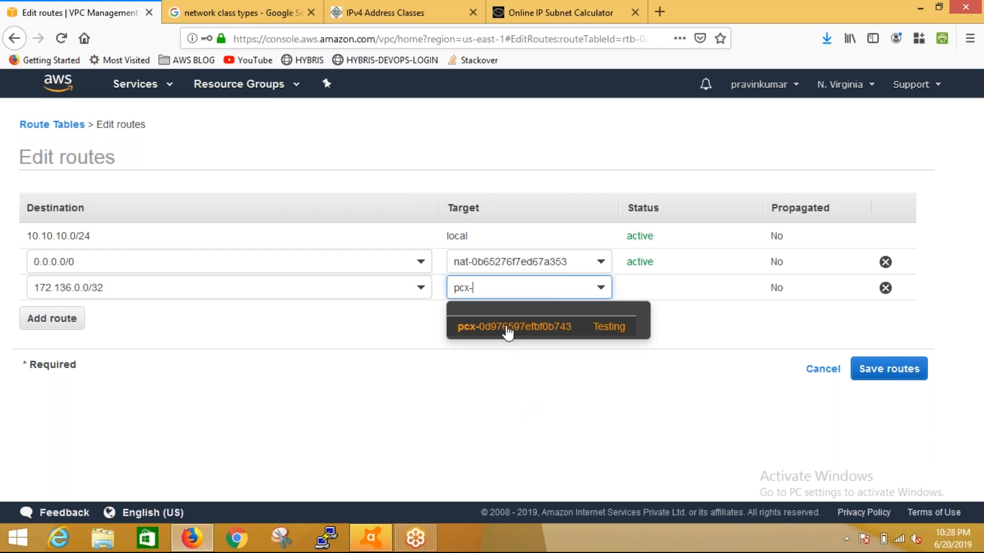
{"action": "left_click", "coordinate": [507, 328]}
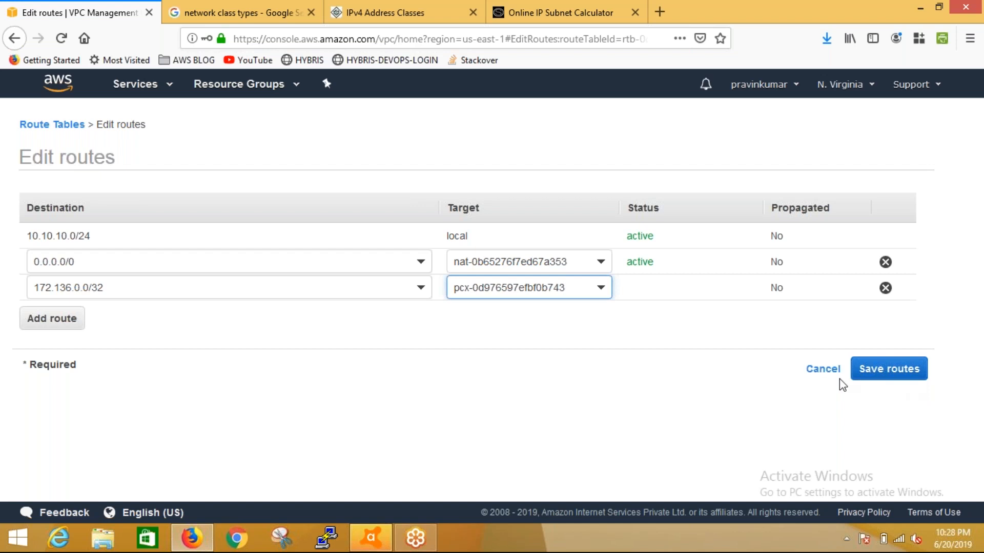
{"action": "left_click", "coordinate": [823, 369]}
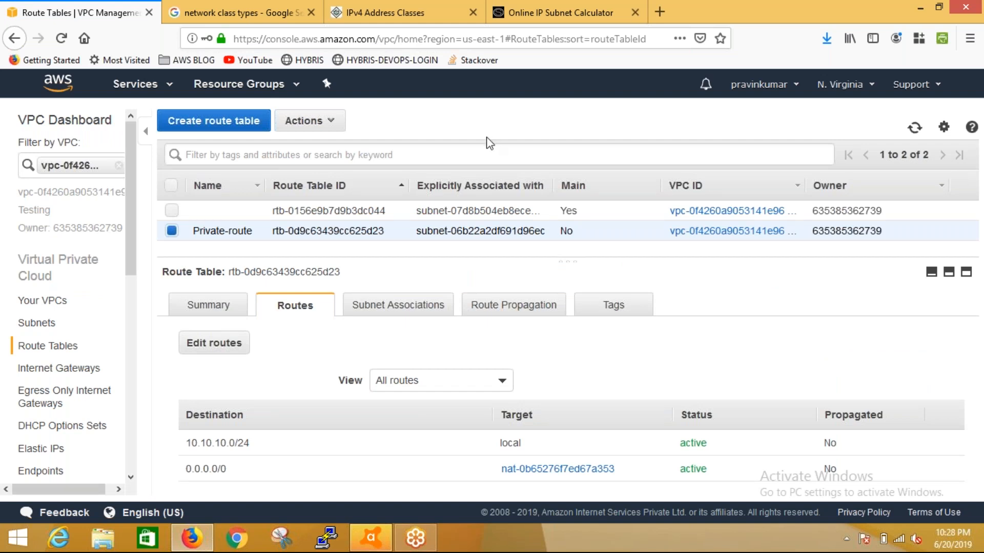
{"action": "left_click_drag", "start_coordinate": [127, 182], "coordinate": [140, 309]}
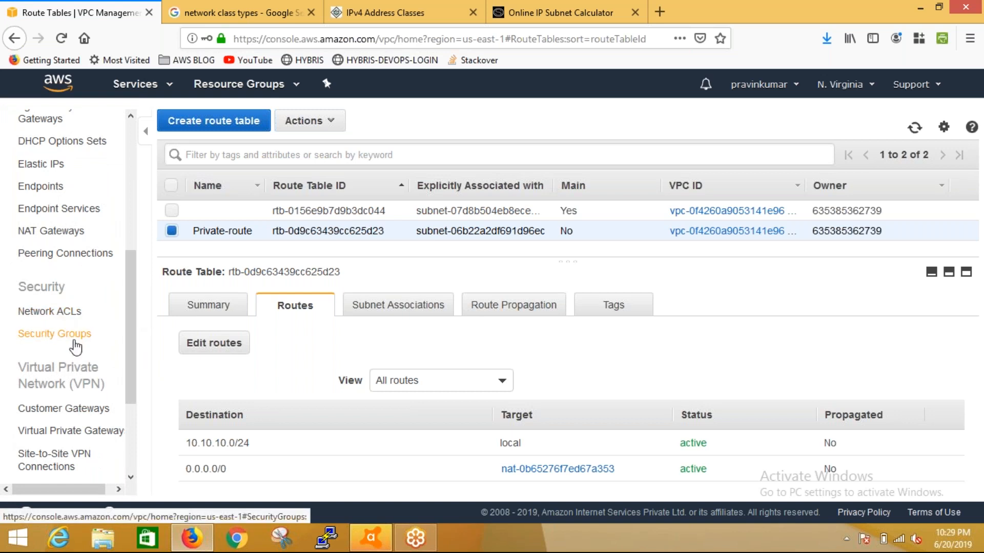
Step: Open Network ACLs to show the Testing VPC's default ACL
{"action": "left_click", "coordinate": [60, 312]}
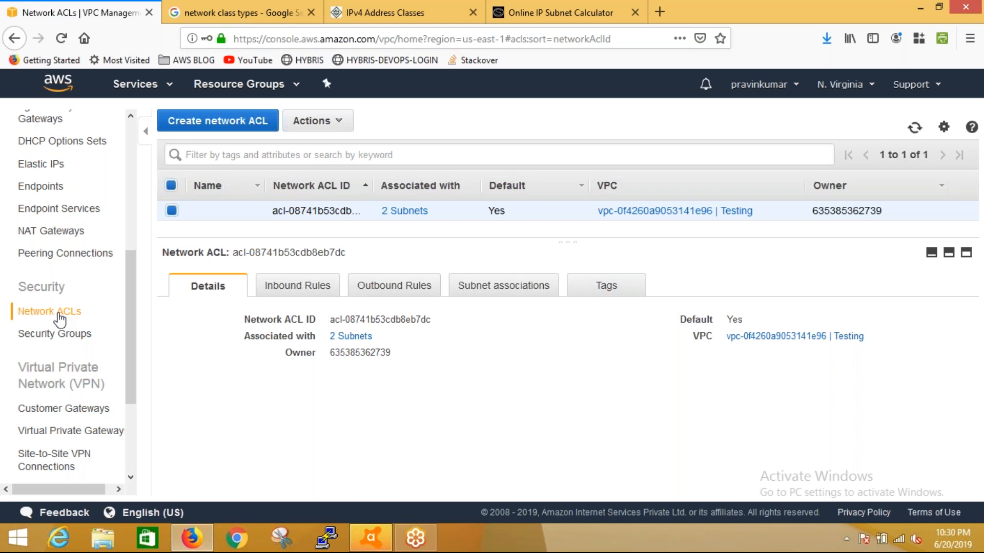
Step: Compare the default ACL's inbound and outbound rules, ending on the inbound rules
{"action": "left_click", "coordinate": [323, 287]}
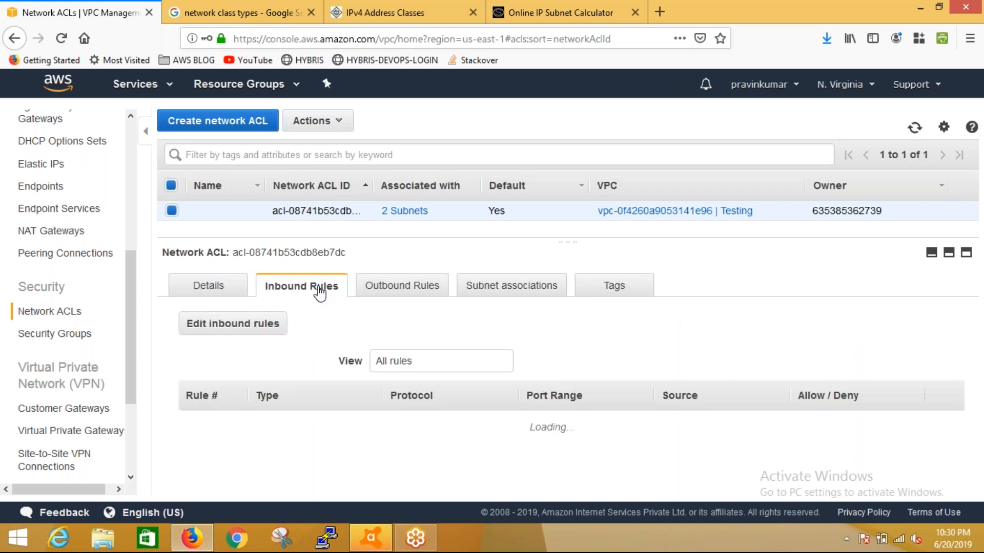
{"action": "left_click", "coordinate": [432, 287]}
{"action": "left_click", "coordinate": [284, 292]}
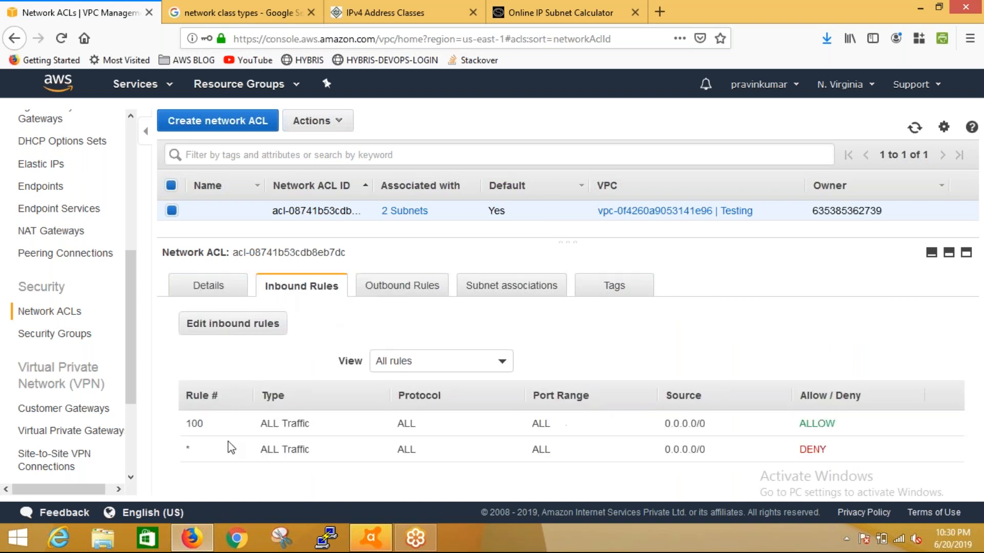
{"action": "left_click_drag", "start_coordinate": [248, 429], "coordinate": [690, 437]}
{"action": "left_click", "coordinate": [720, 428]}
{"action": "mouse_move", "coordinate": [400, 210]}
{"action": "left_click", "coordinate": [403, 292]}
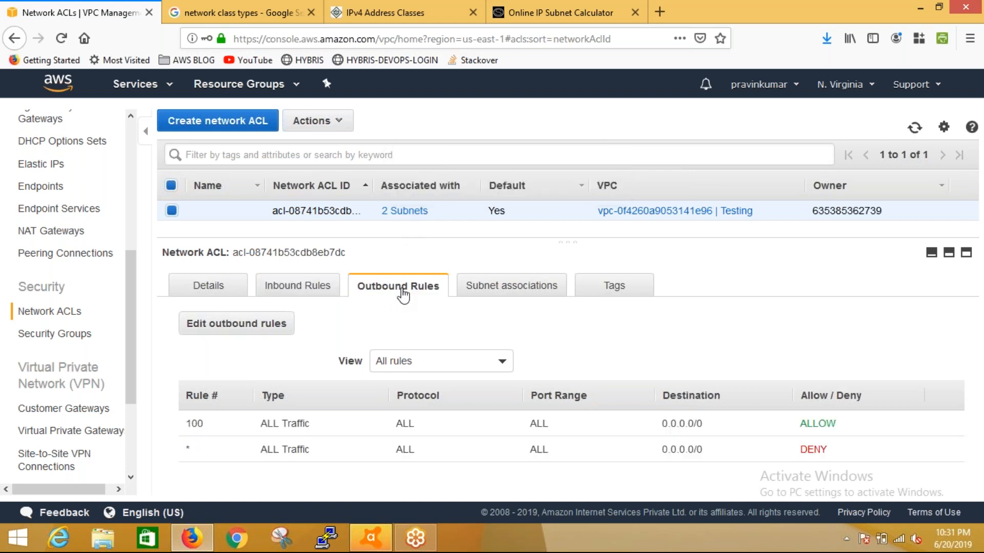
{"action": "left_click", "coordinate": [306, 290]}
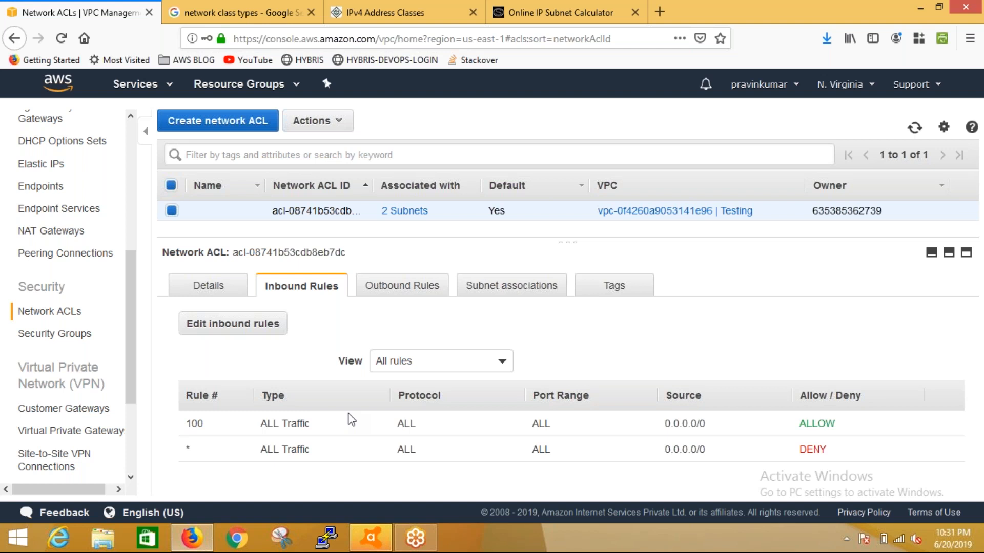
Step: Edit the ACL's inbound rules and add a new rule numbered 99
{"action": "left_click", "coordinate": [207, 328]}
{"action": "left_click", "coordinate": [67, 303]}
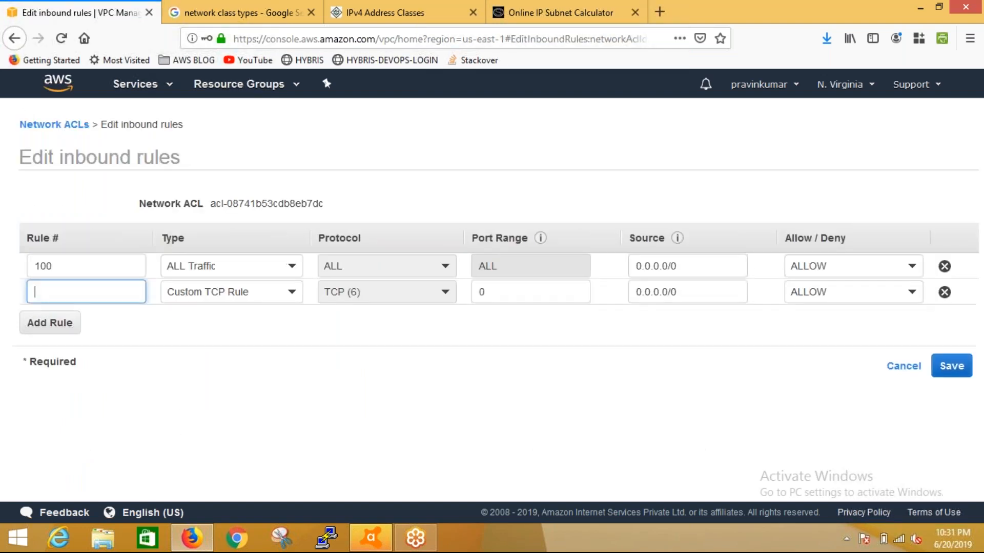
{"action": "type", "text": "99"}
Step: Make rule 99 an ALL TCP DENY rule with source 192.167.15.12/24
{"action": "left_click", "coordinate": [248, 297]}
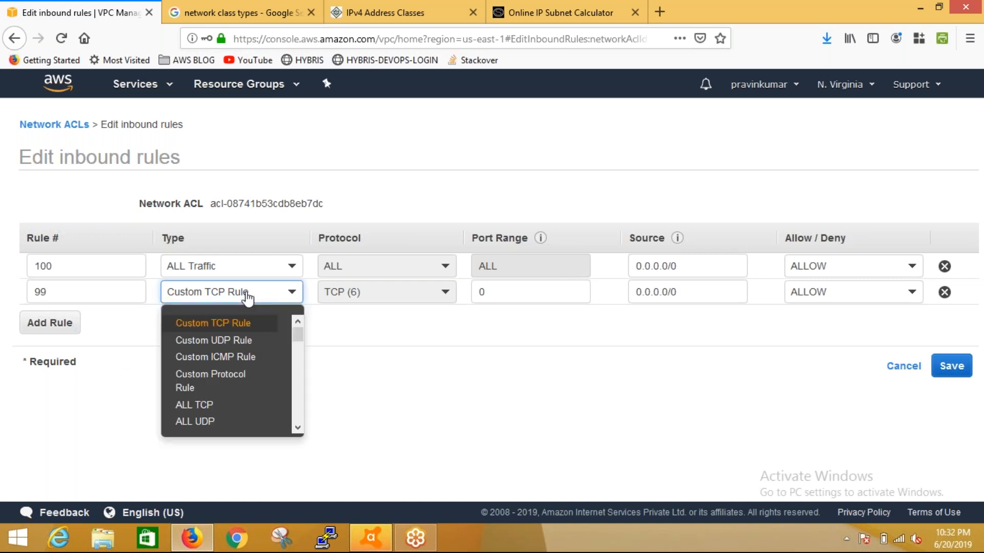
{"action": "left_click", "coordinate": [222, 406]}
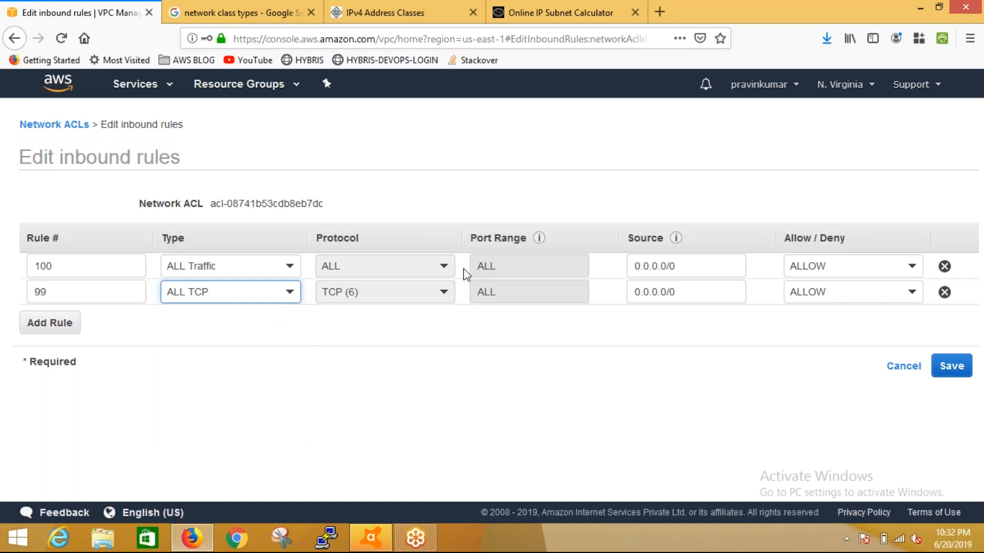
{"action": "left_click", "coordinate": [698, 290]}
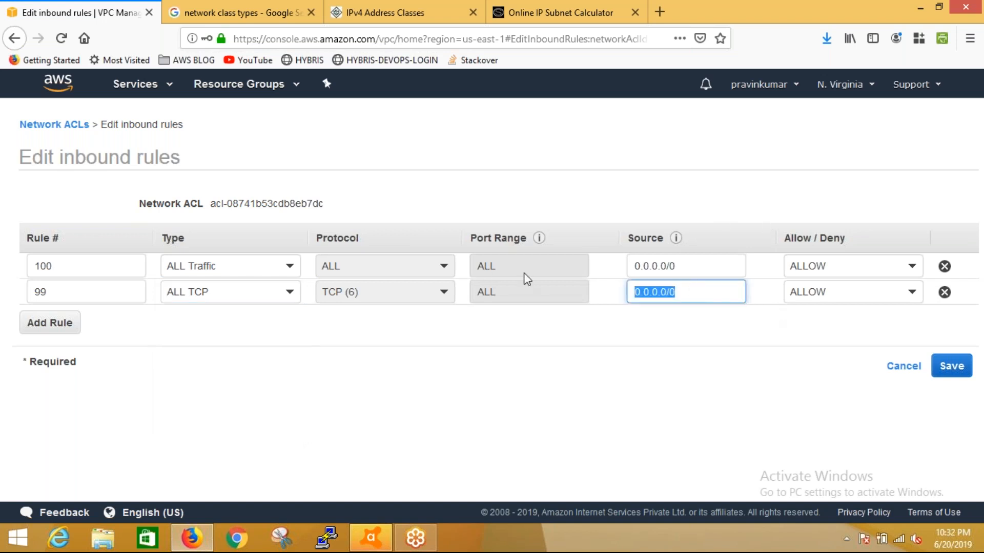
{"action": "type", "text": "192.167.15"}
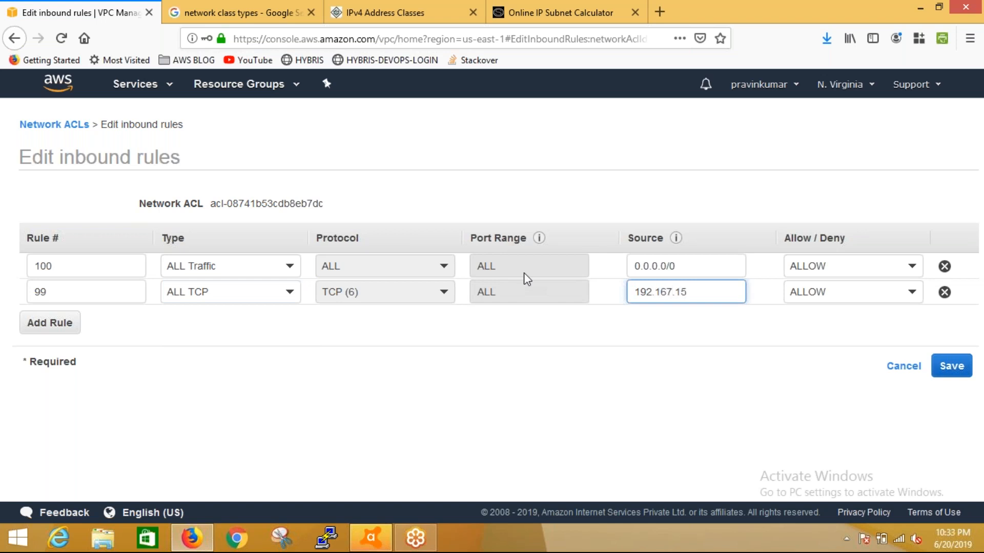
{"action": "type", "text": ".12/24"}
{"action": "left_click", "coordinate": [872, 301]}
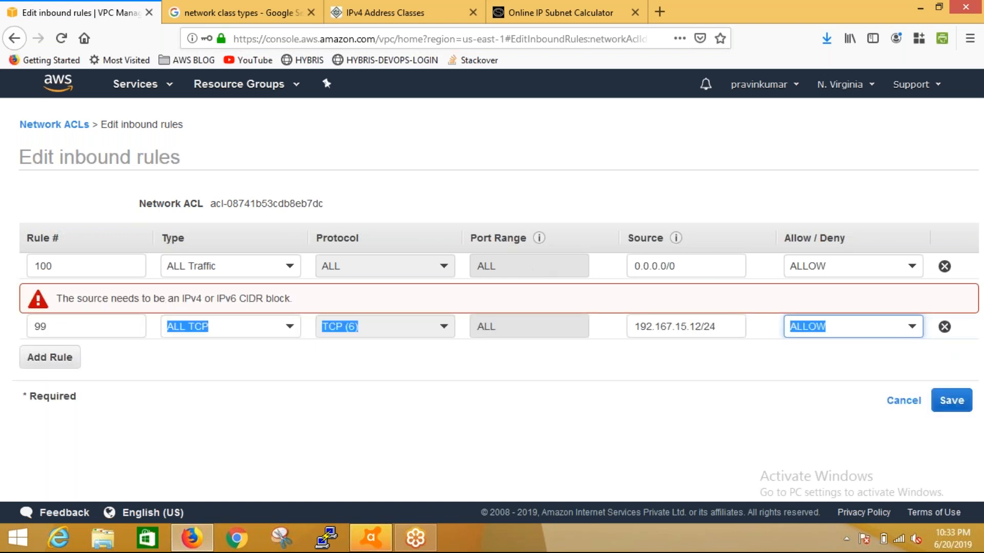
{"action": "left_click", "coordinate": [837, 334]}
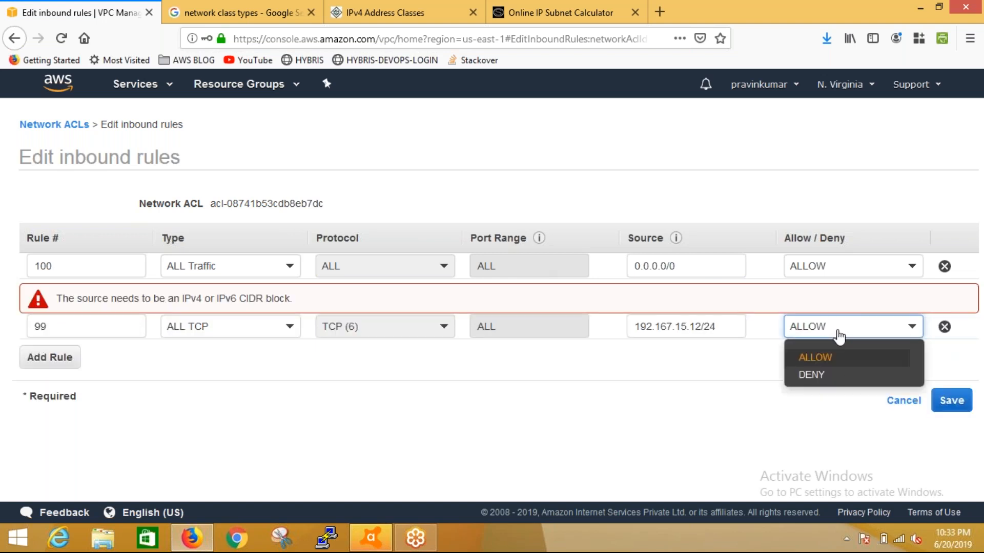
{"action": "left_click", "coordinate": [836, 376]}
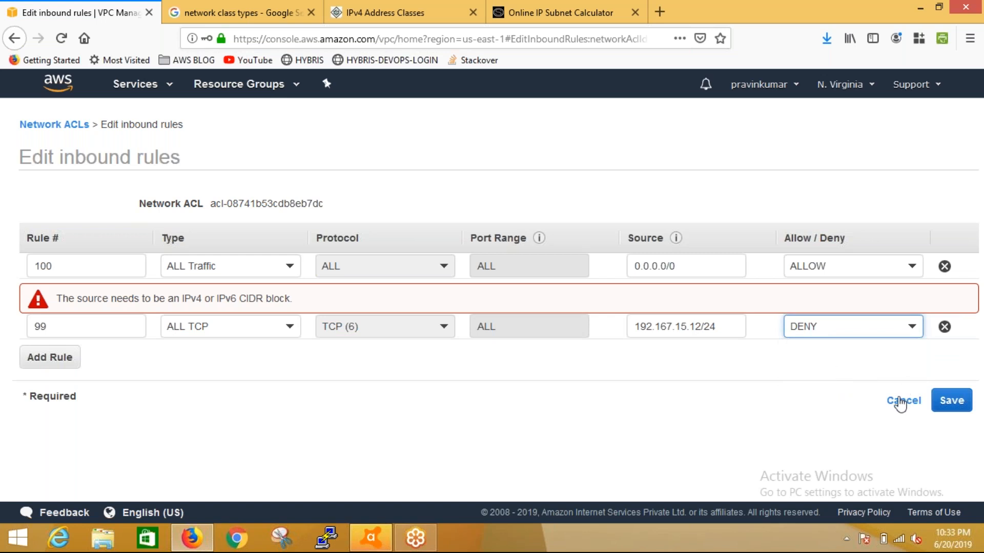
{"action": "left_click_drag", "start_coordinate": [719, 319], "coordinate": [610, 318]}
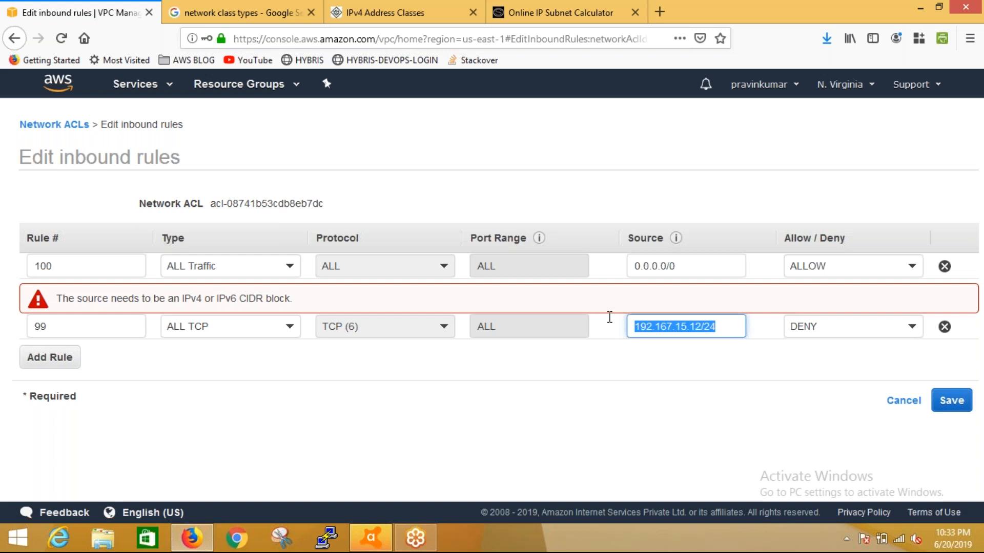
Step: Abandon the inbound rule edits and list the VPC's security groups
{"action": "left_click", "coordinate": [903, 401]}
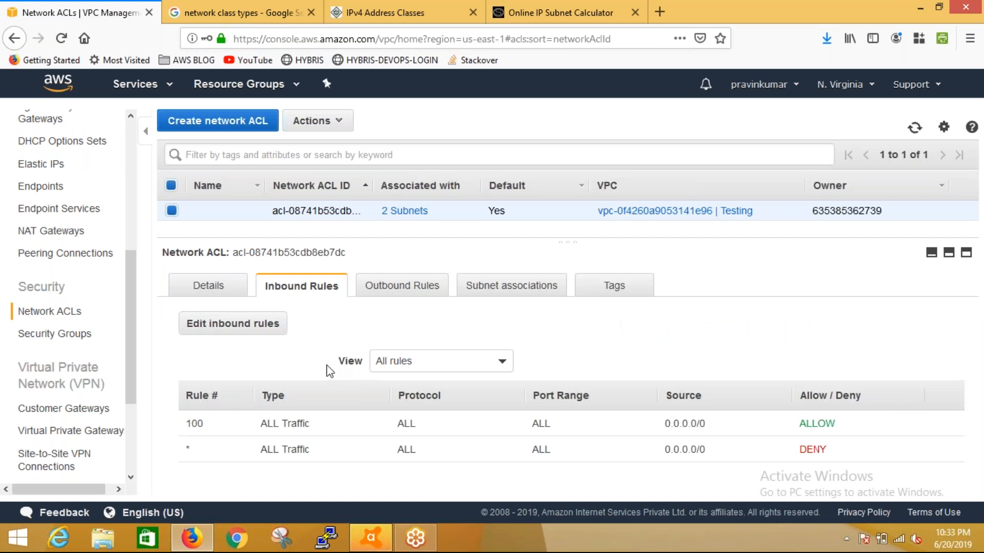
{"action": "left_click", "coordinate": [62, 338]}
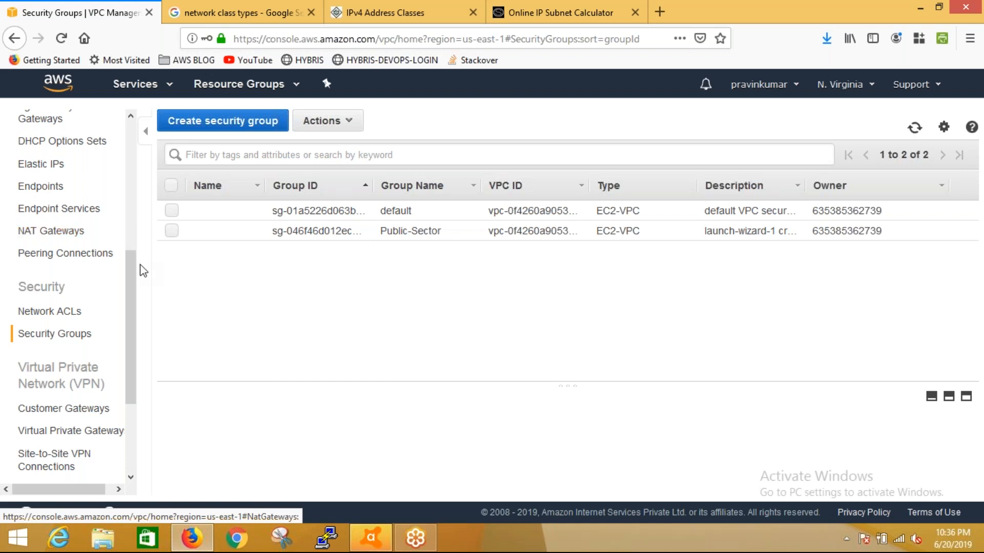
{"action": "left_click_drag", "start_coordinate": [134, 269], "coordinate": [139, 106]}
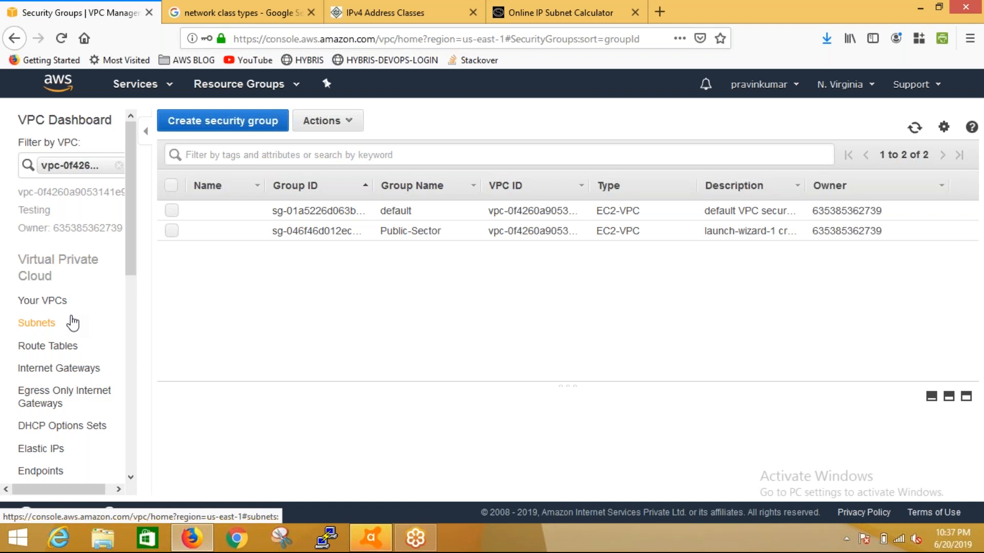
{"action": "left_click_drag", "start_coordinate": [129, 260], "coordinate": [145, 374]}
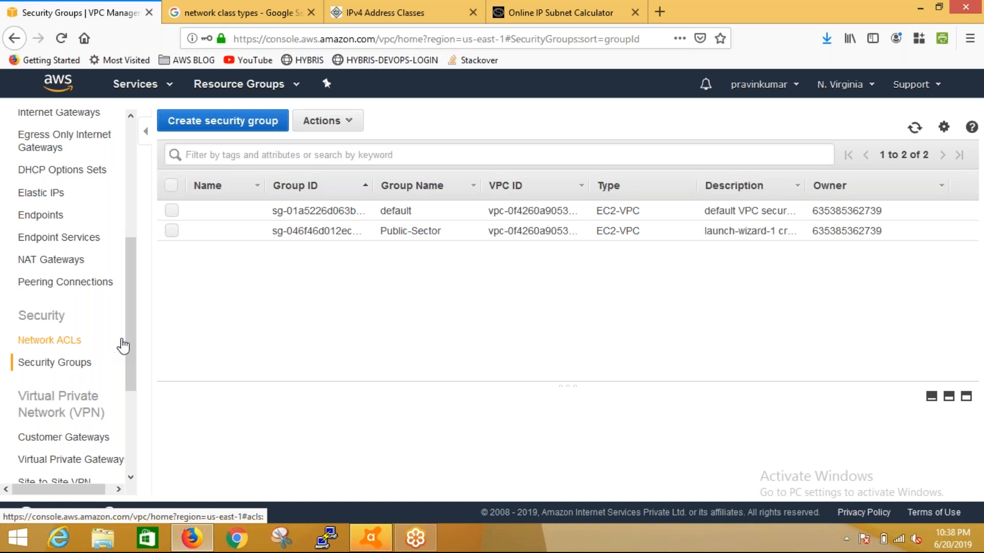
{"action": "left_click_drag", "start_coordinate": [127, 324], "coordinate": [142, 210]}
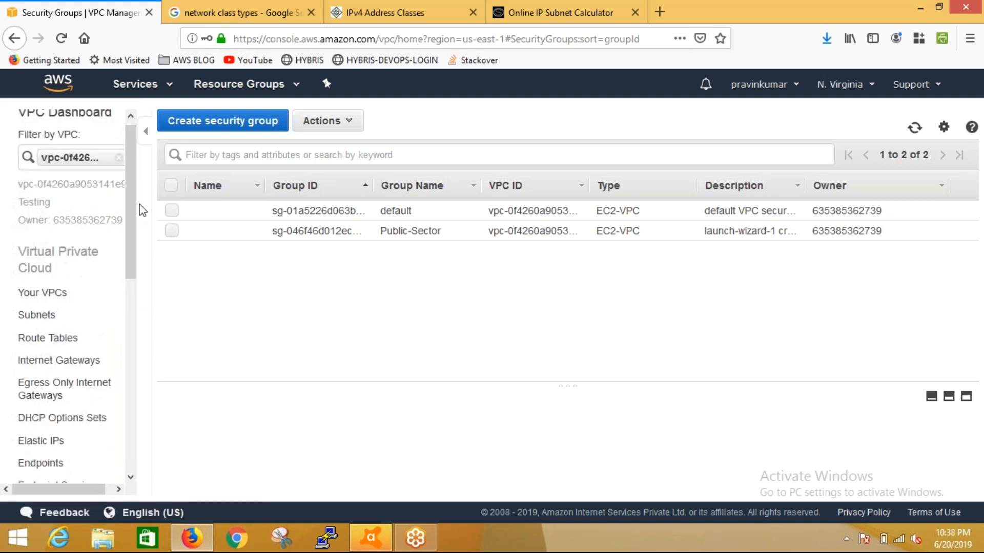